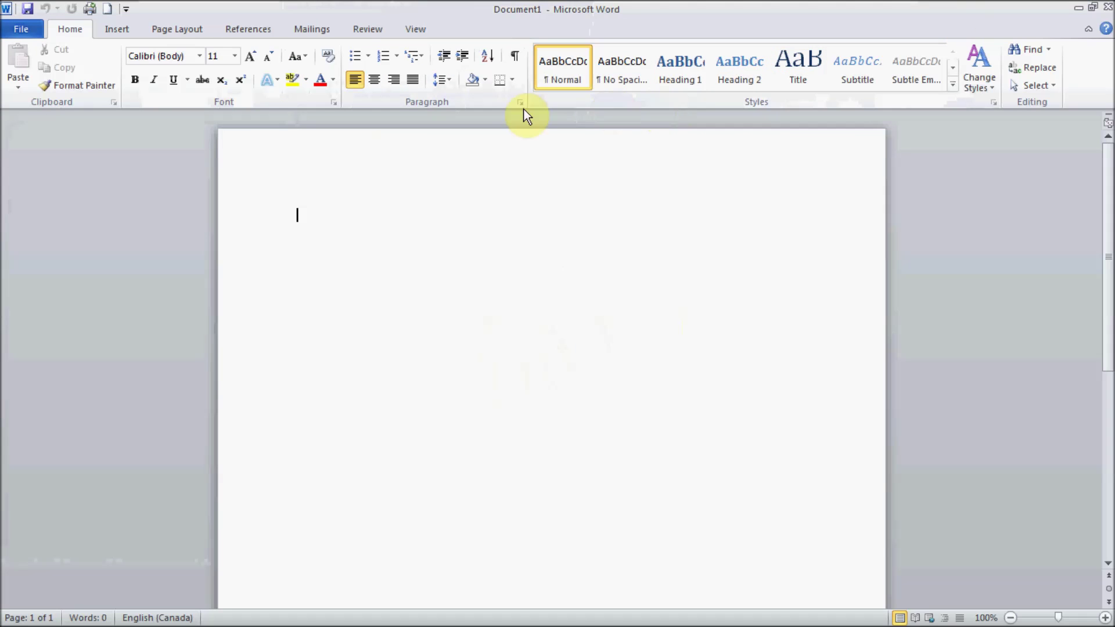
Step: From the Mailings ribbon, launch the Step-by-Step Mail Merge Wizard for Document1
left_click(311, 36)
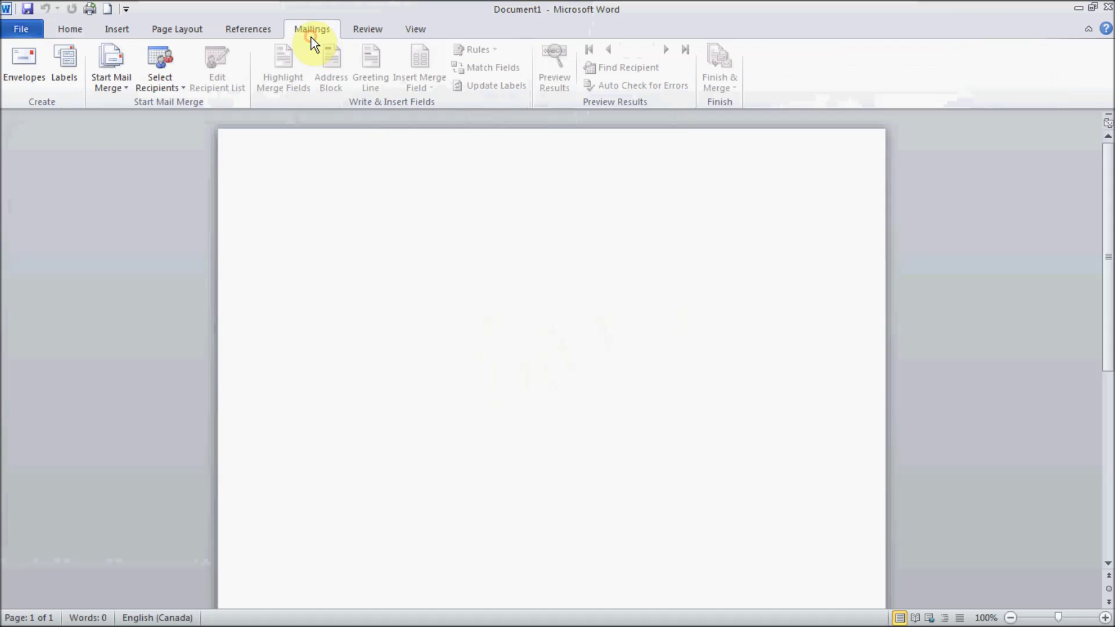
left_click(106, 81)
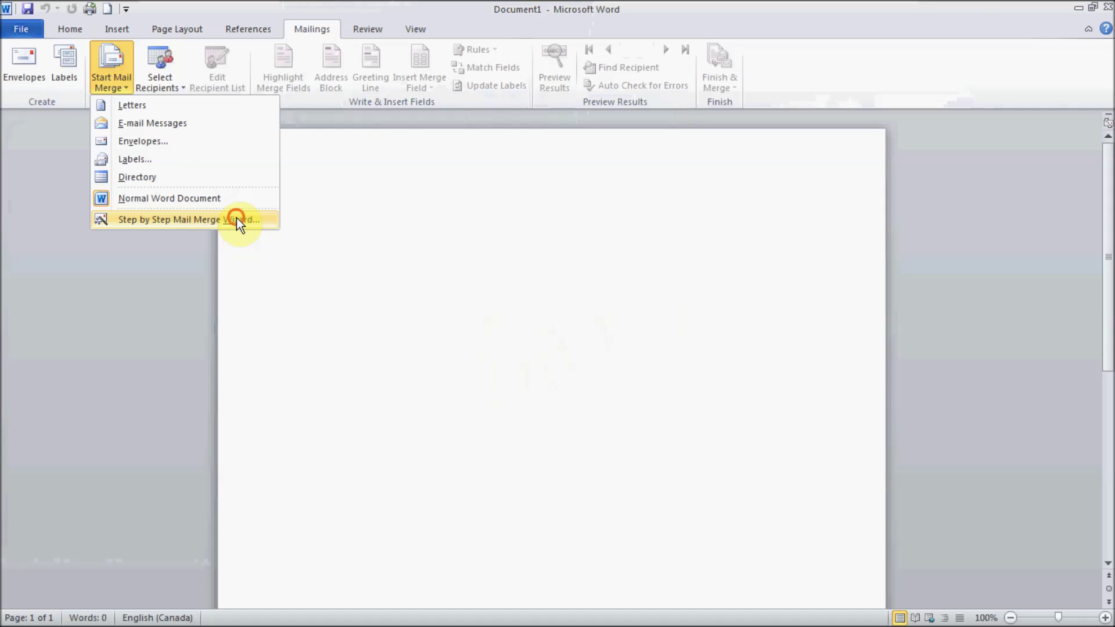
left_click(237, 220)
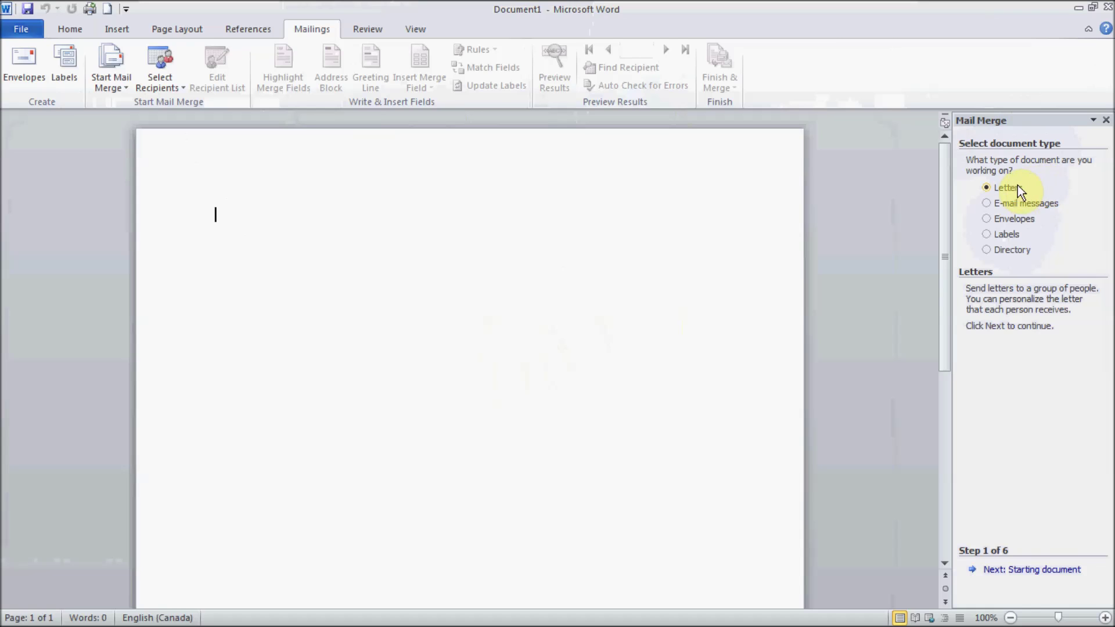
left_click(1026, 206)
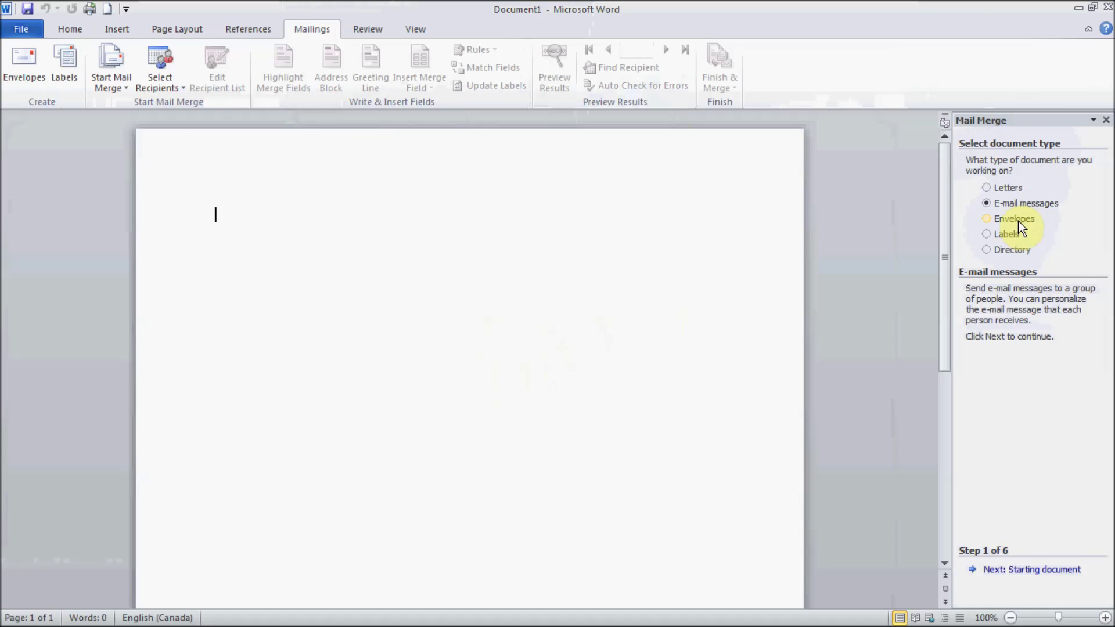
left_click(1025, 218)
left_click(1016, 237)
left_click(1016, 249)
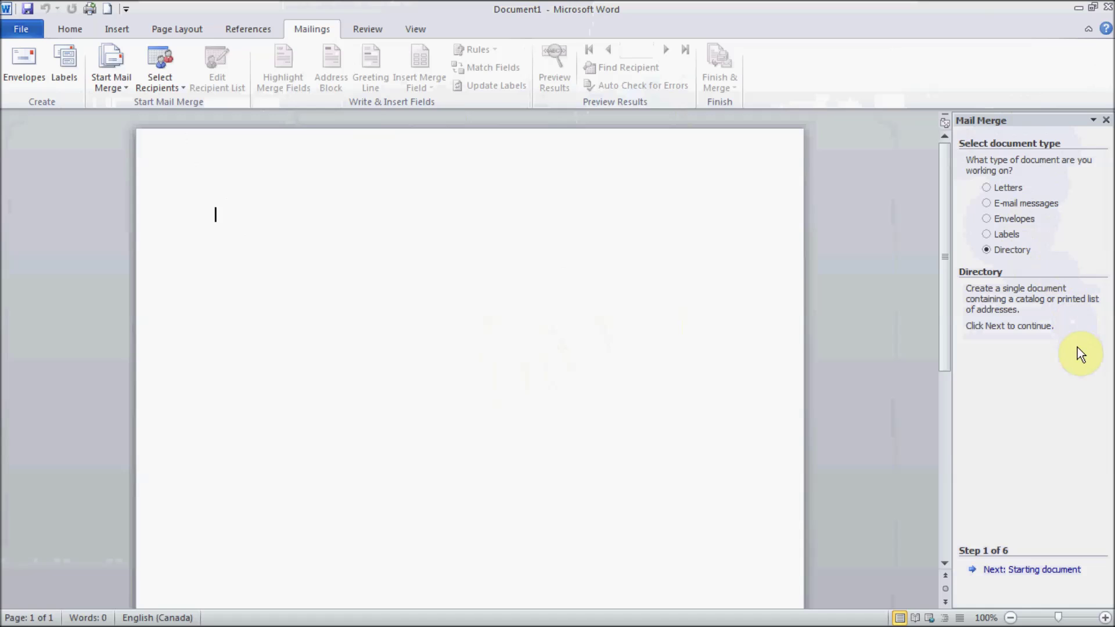
left_click(991, 189)
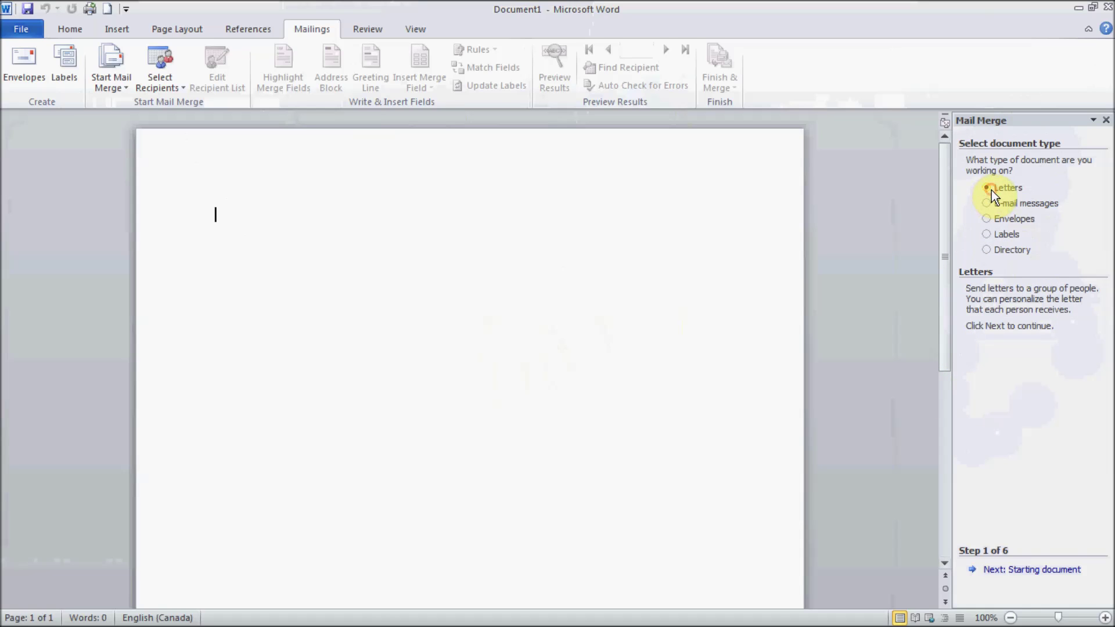
Step: Advance to step 2 and start the document from the Adjacency Letter template in Letters
left_click(1049, 571)
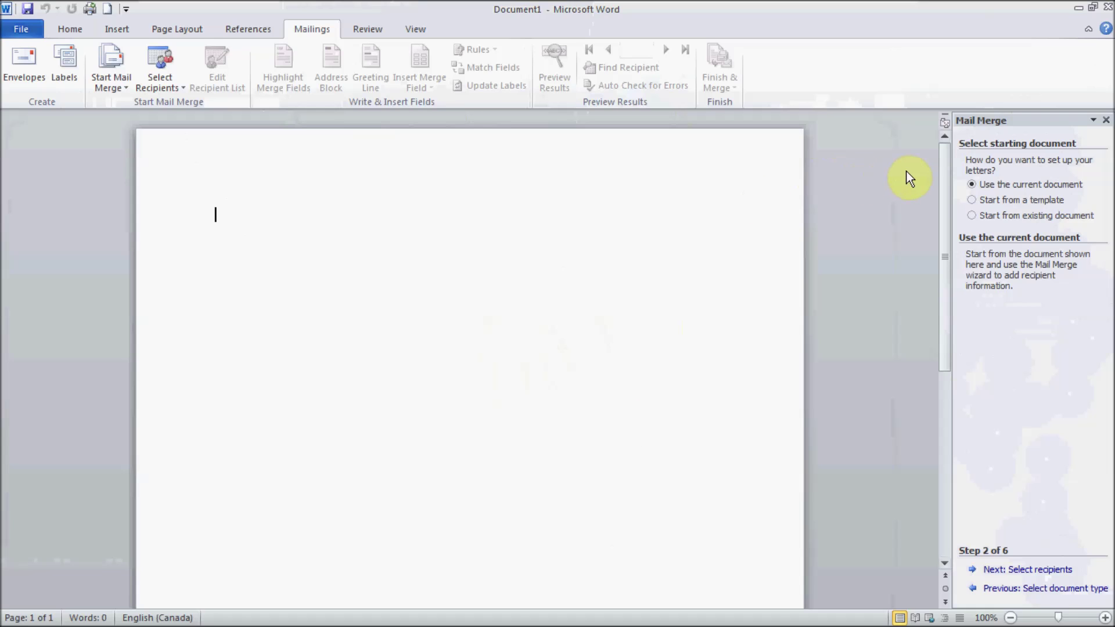
left_click(987, 200)
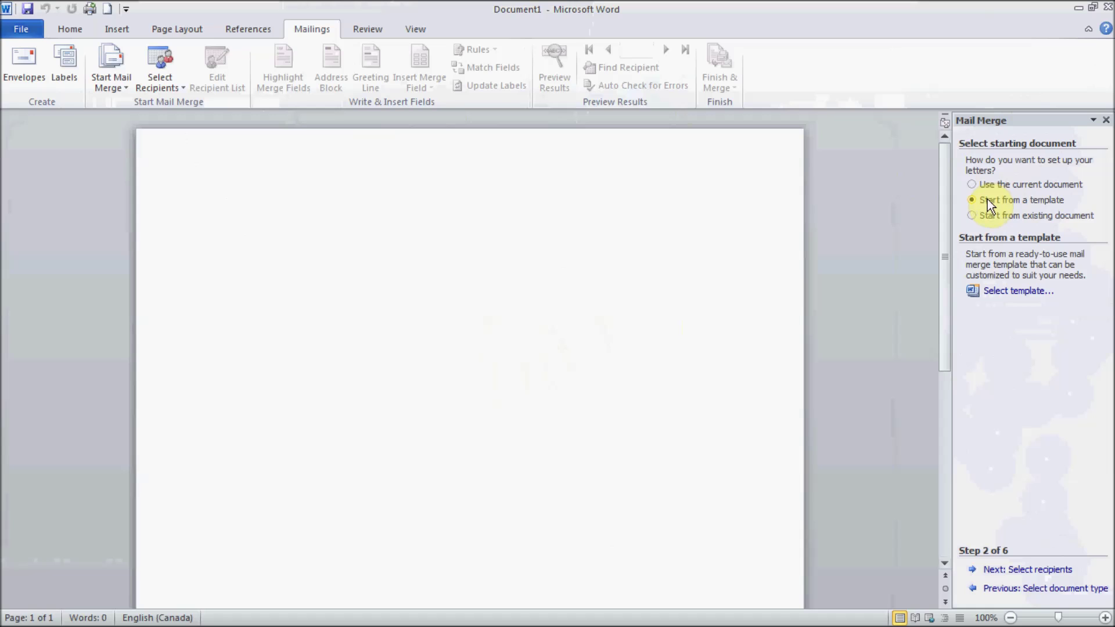
left_click(1035, 291)
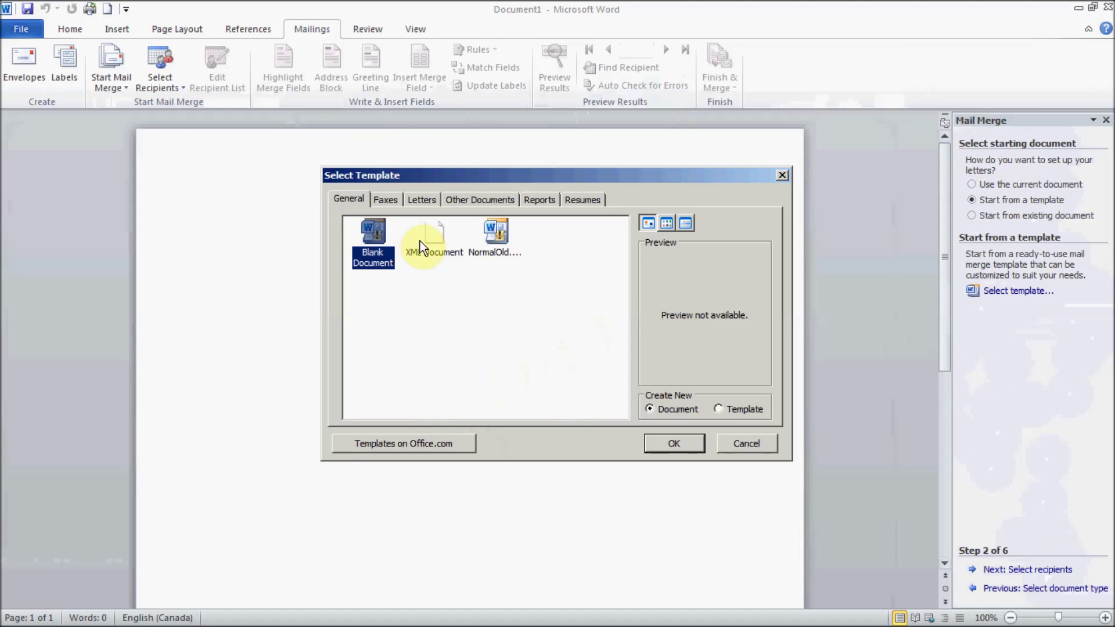
left_click(418, 202)
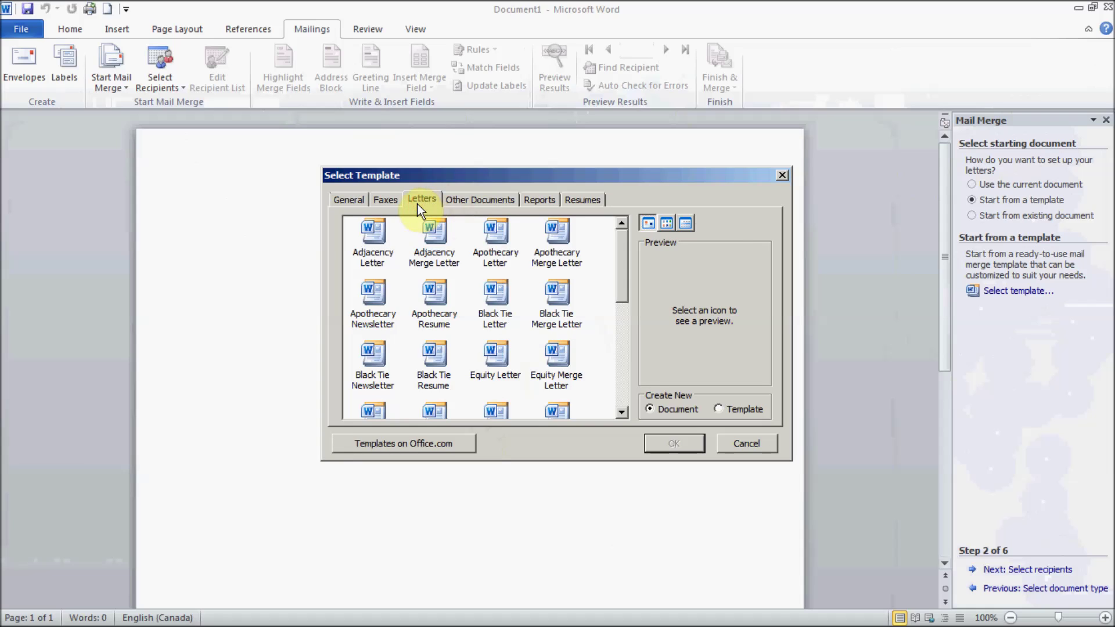
left_click(372, 246)
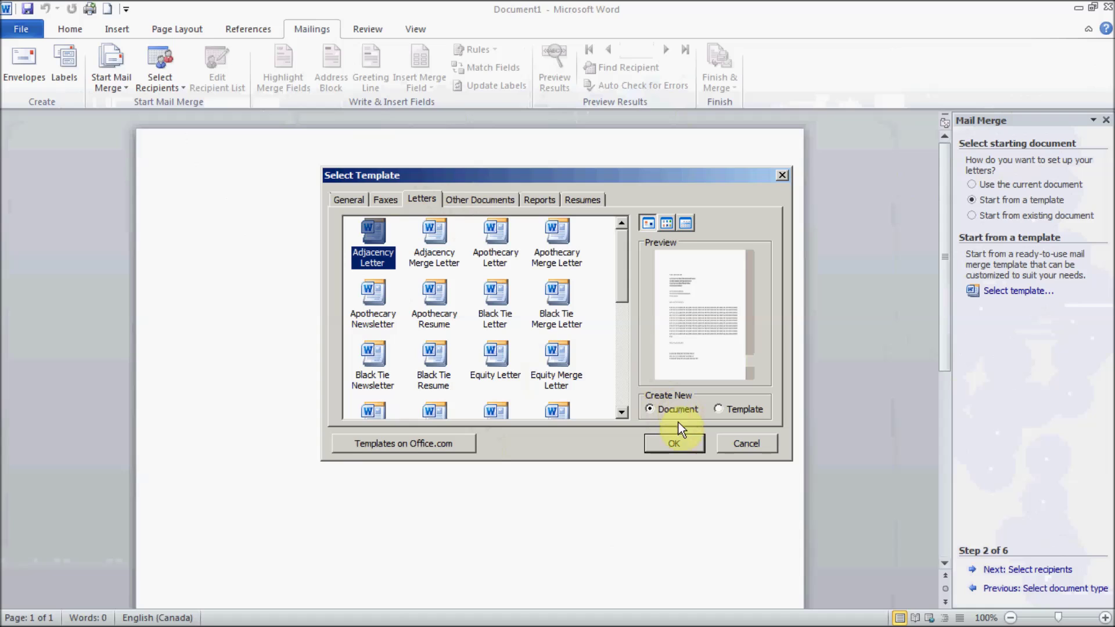
left_click(673, 444)
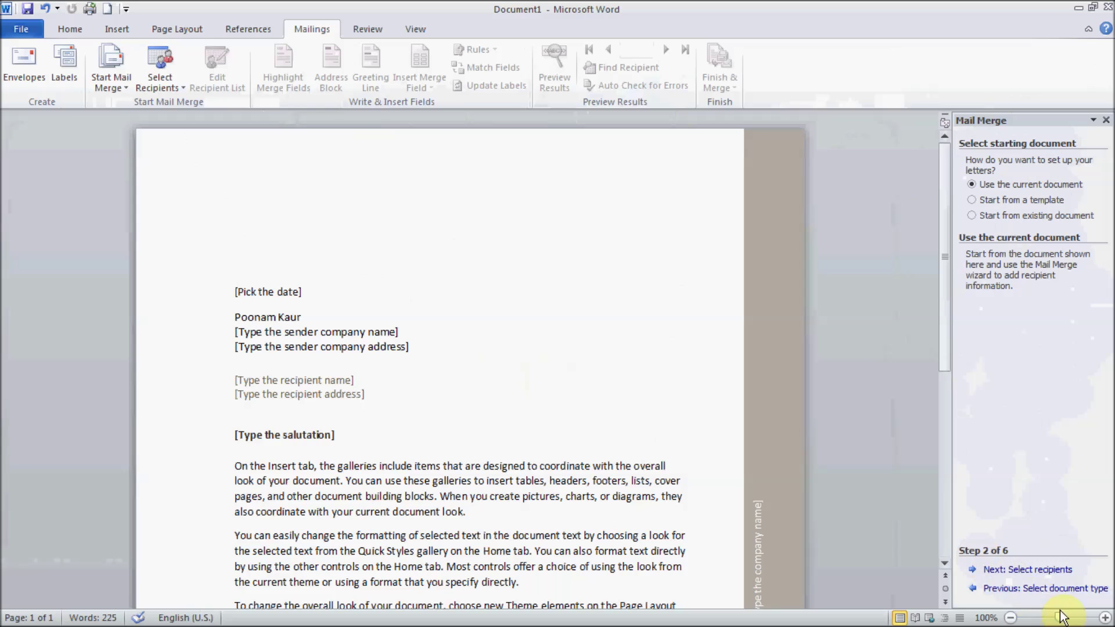
Step: Advance to step 3, Select recipients, and browse the Select Data Source dialog, then cancel it
left_click(1056, 574)
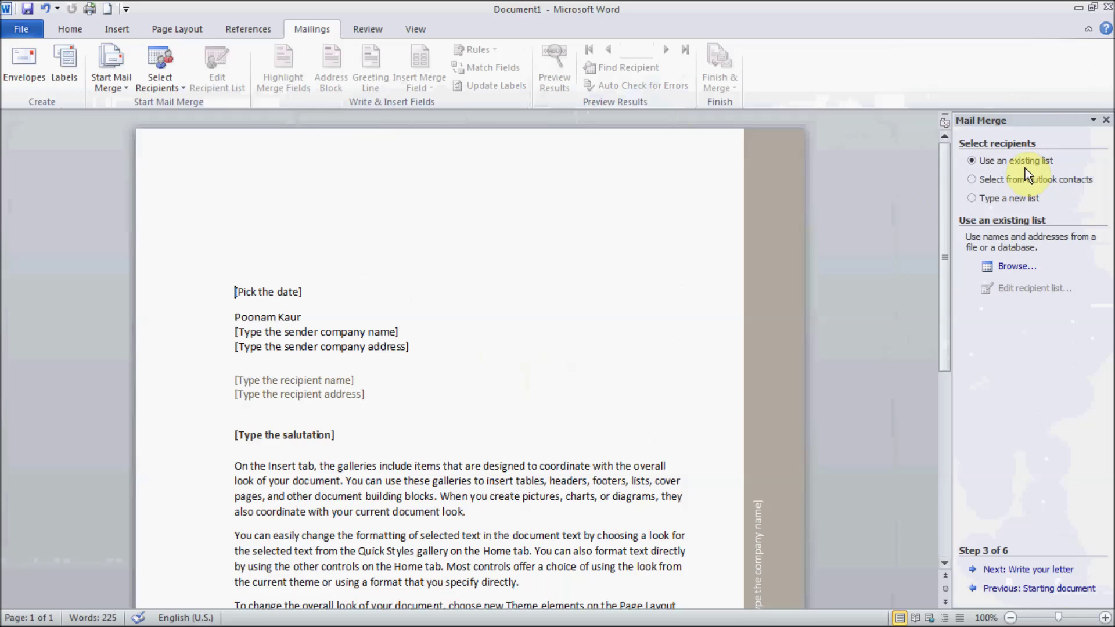
left_click(1019, 267)
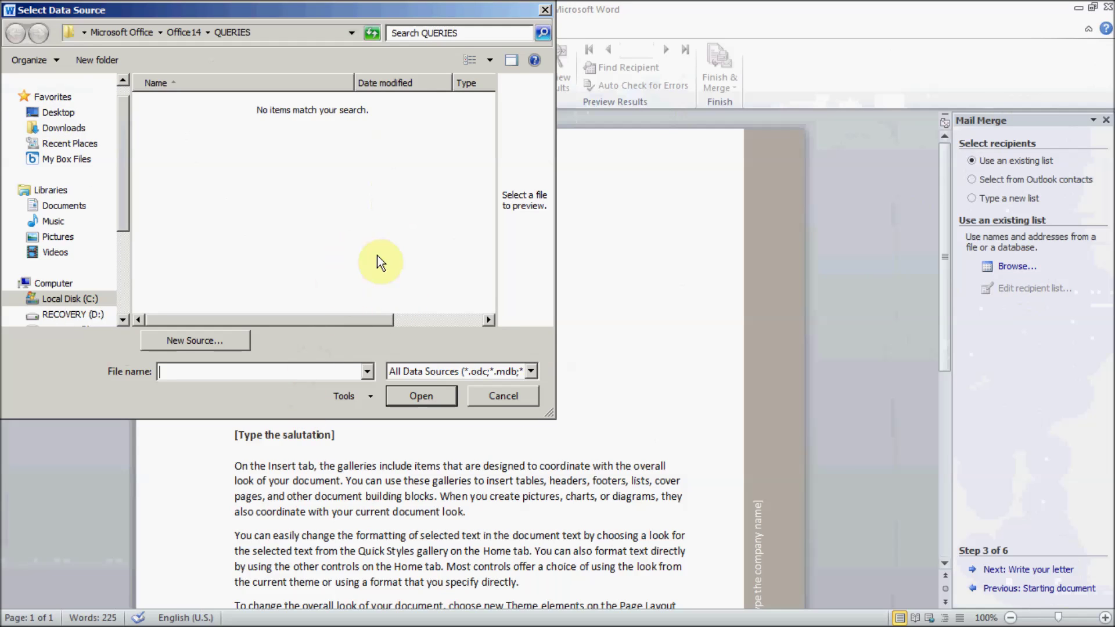
left_click(124, 258)
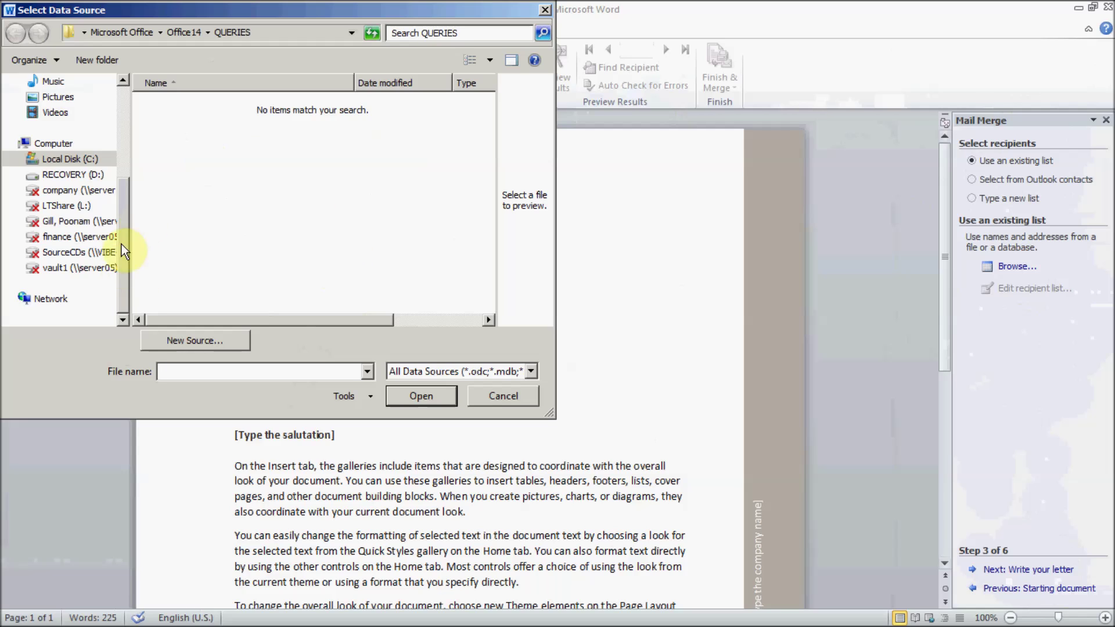
left_click(501, 395)
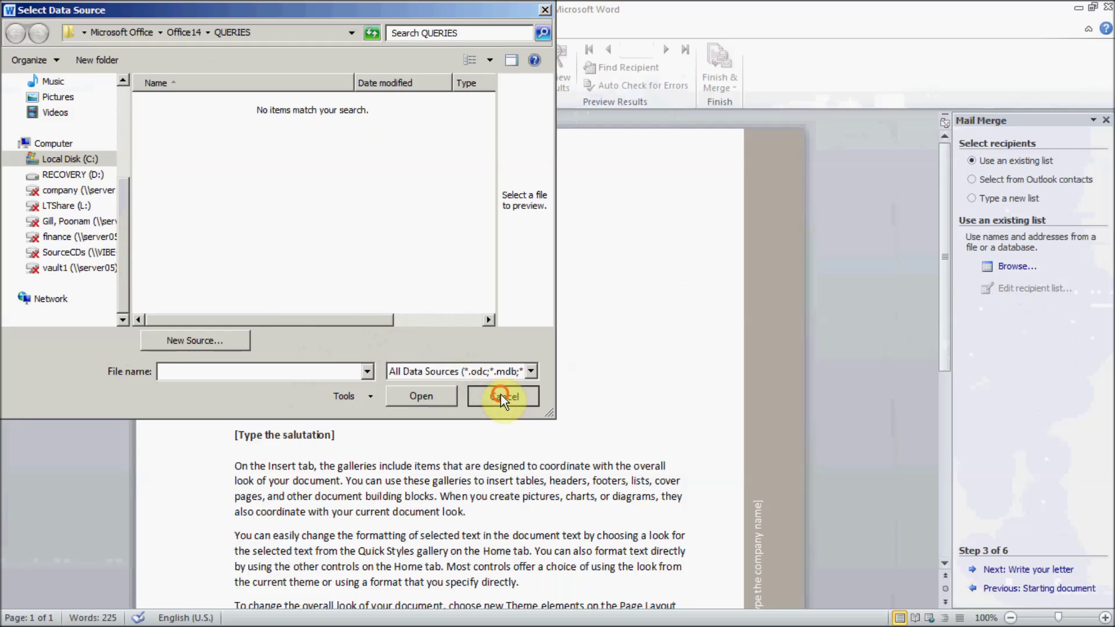
Step: Choose Outlook contacts as recipients, view the Contacts and testcontacts folders, then cancel without importing
left_click(997, 179)
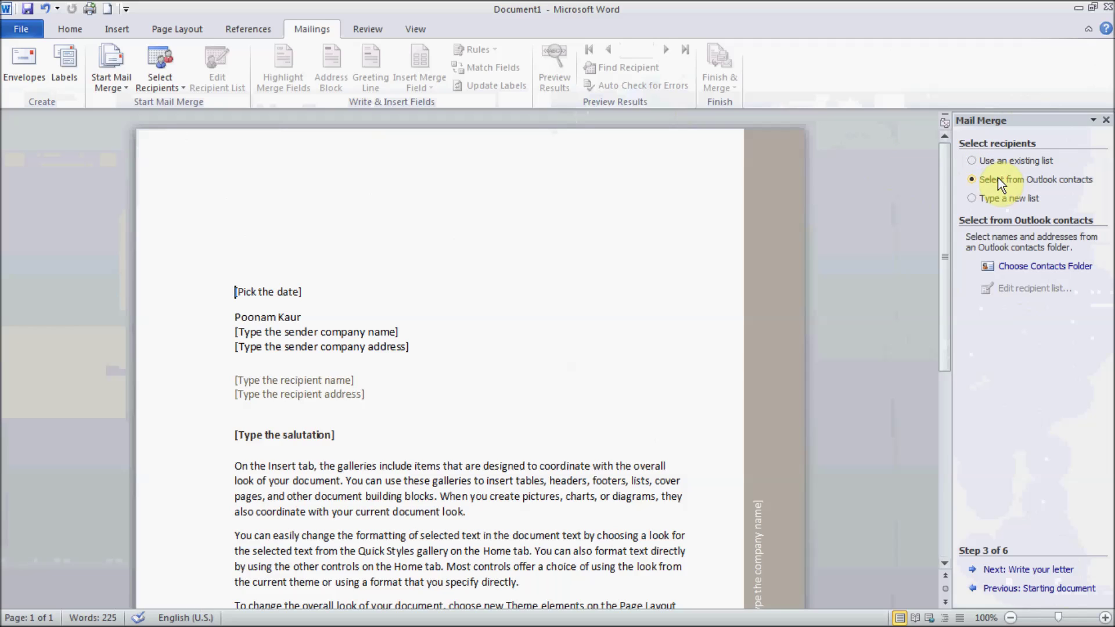
left_click(1077, 270)
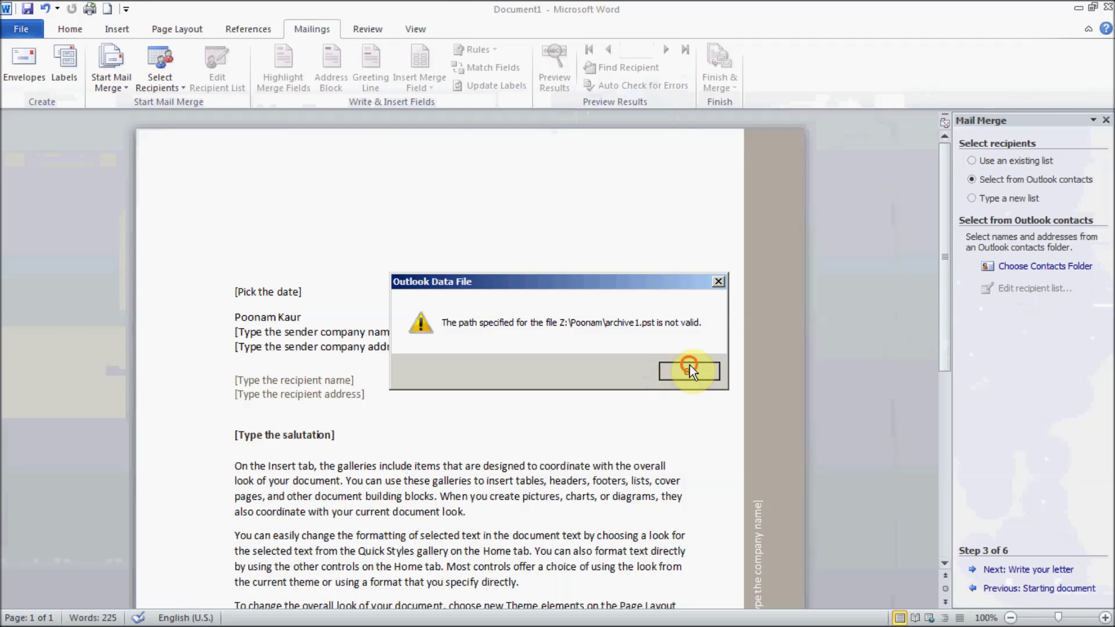
left_click(689, 365)
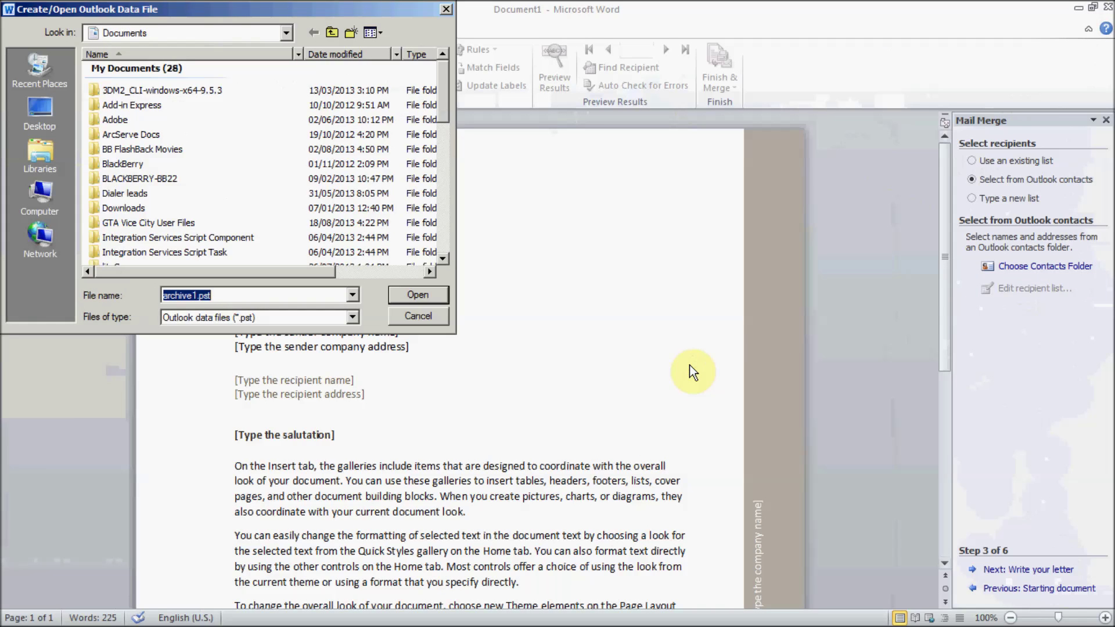
left_click(424, 313)
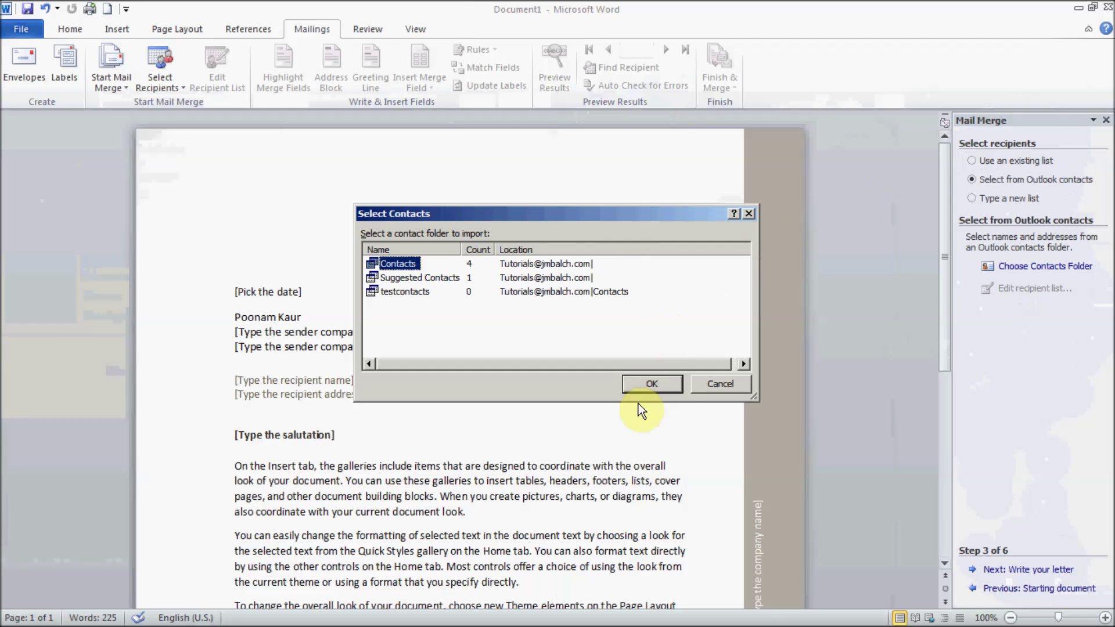
left_click(419, 296)
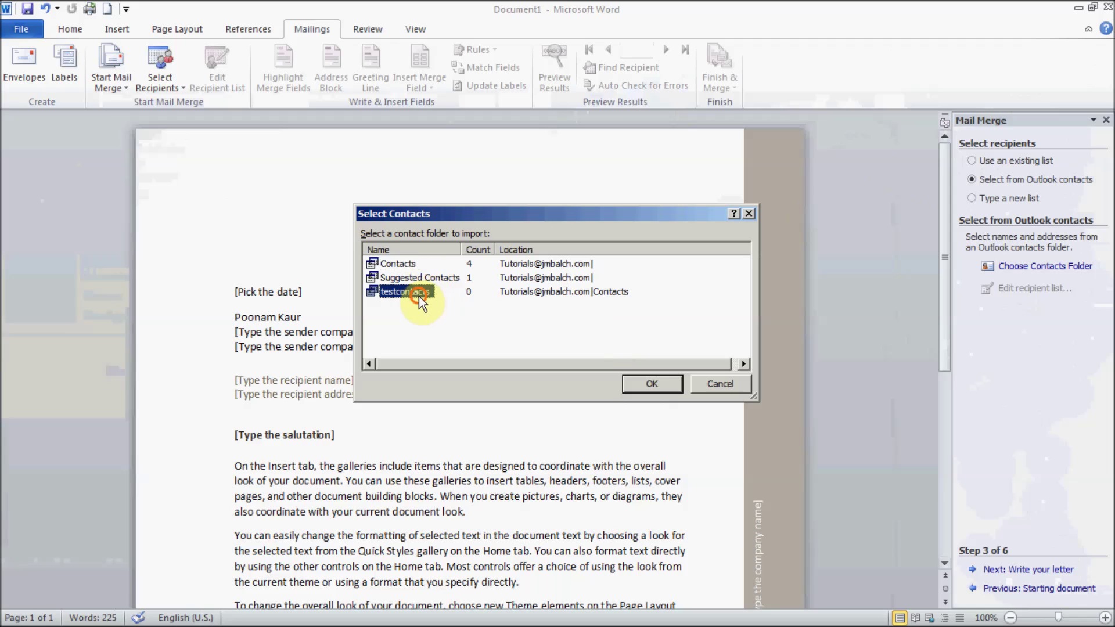
left_click(404, 264)
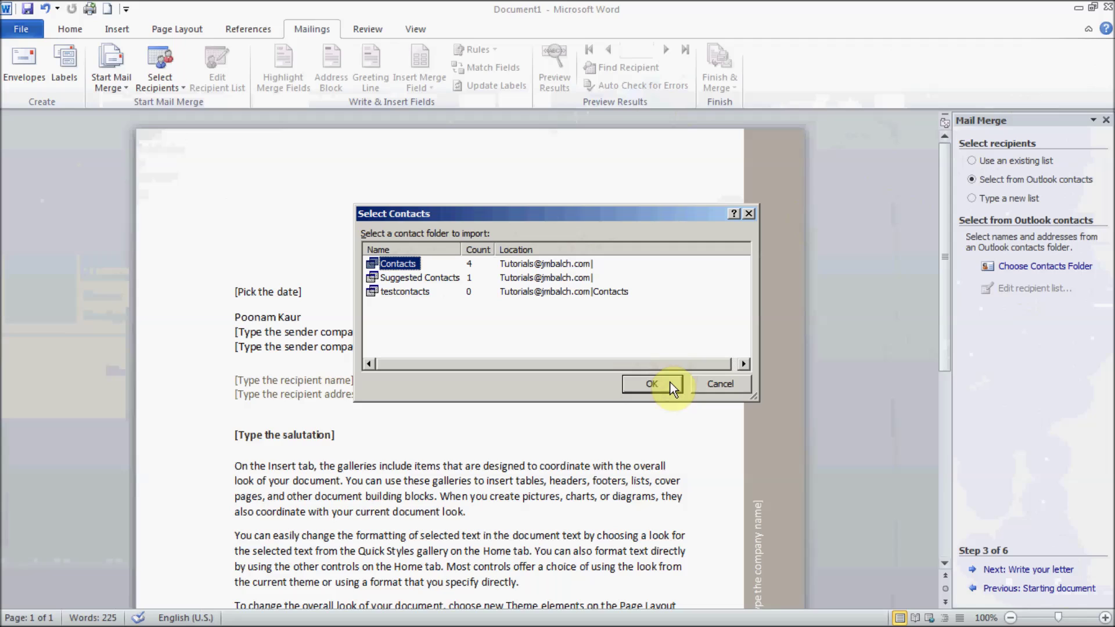
left_click(736, 385)
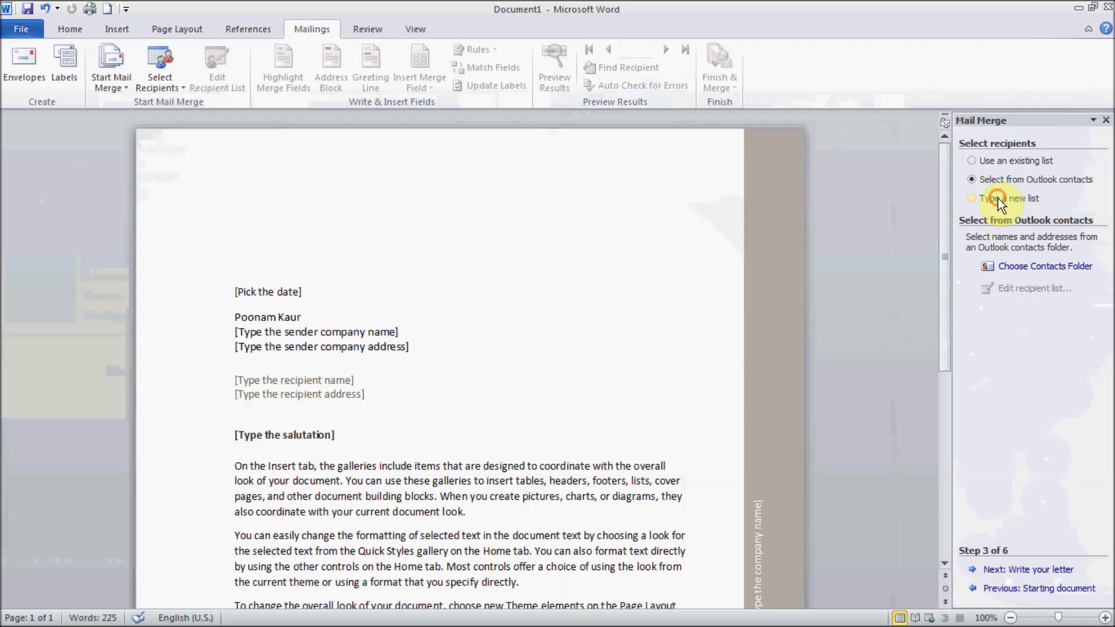
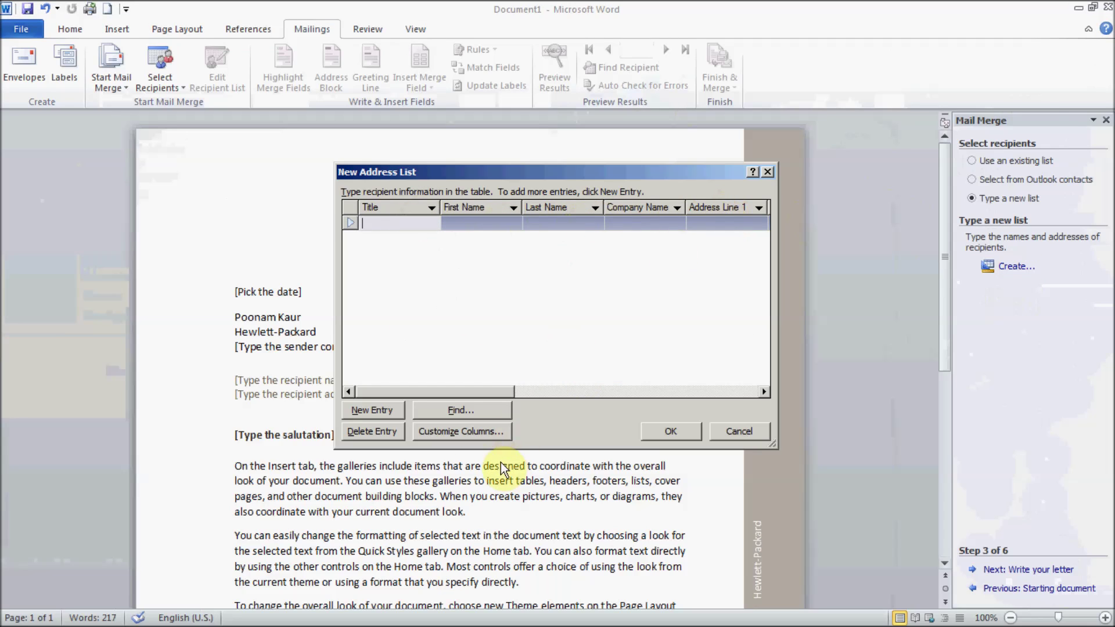
Step: Delete the Title, Address Line 2, Home Phone and Country or Region fields
left_click(460, 431)
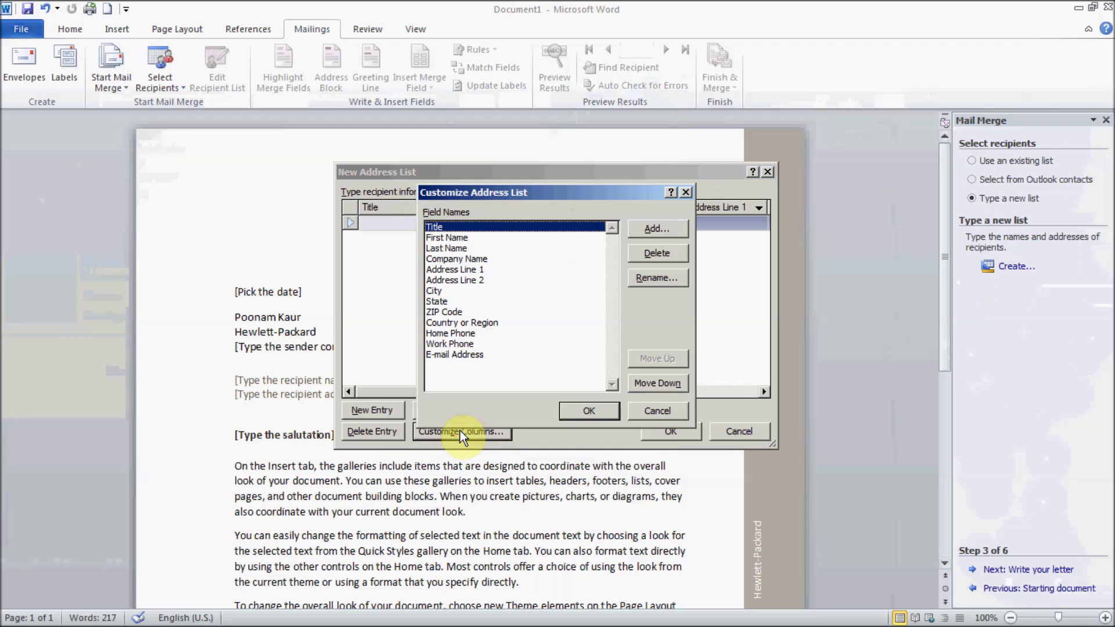
left_click(658, 253)
left_click(517, 357)
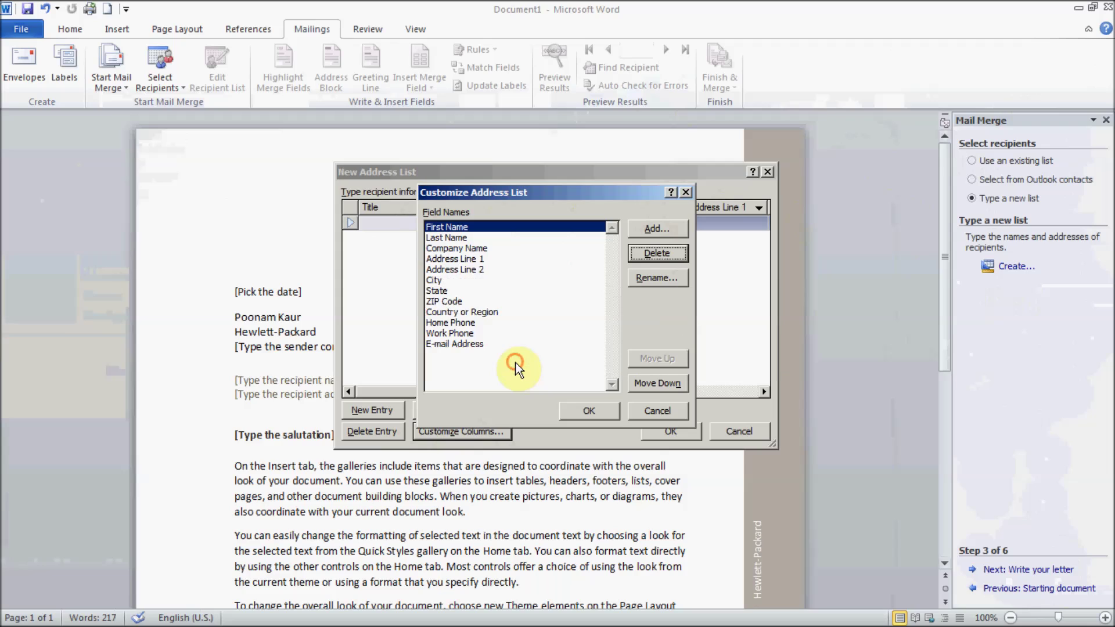
left_click(468, 269)
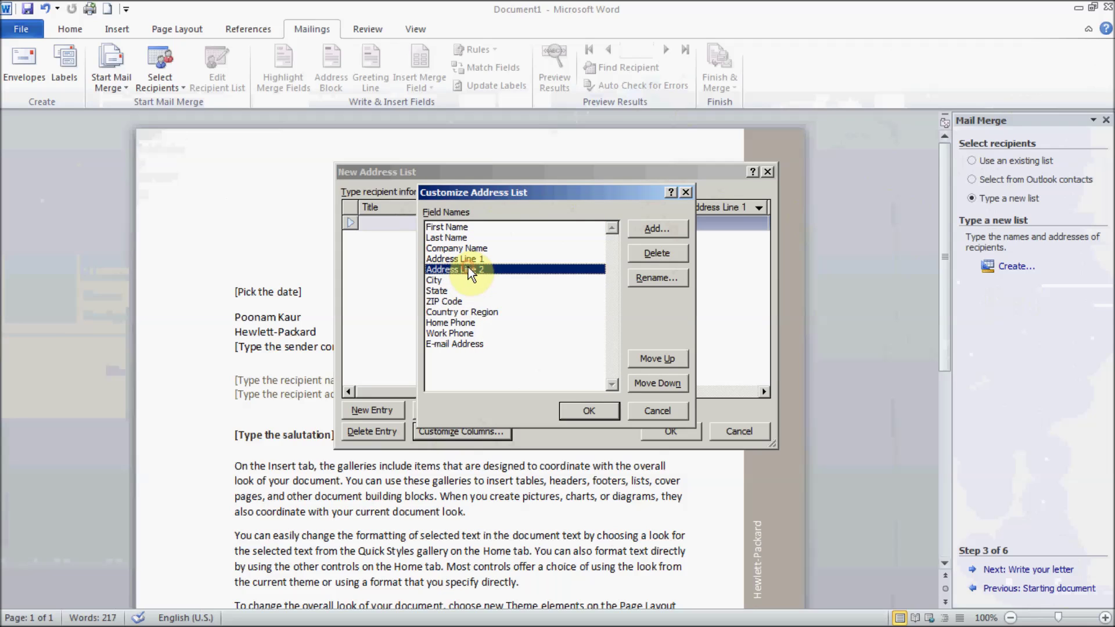
left_click(654, 251)
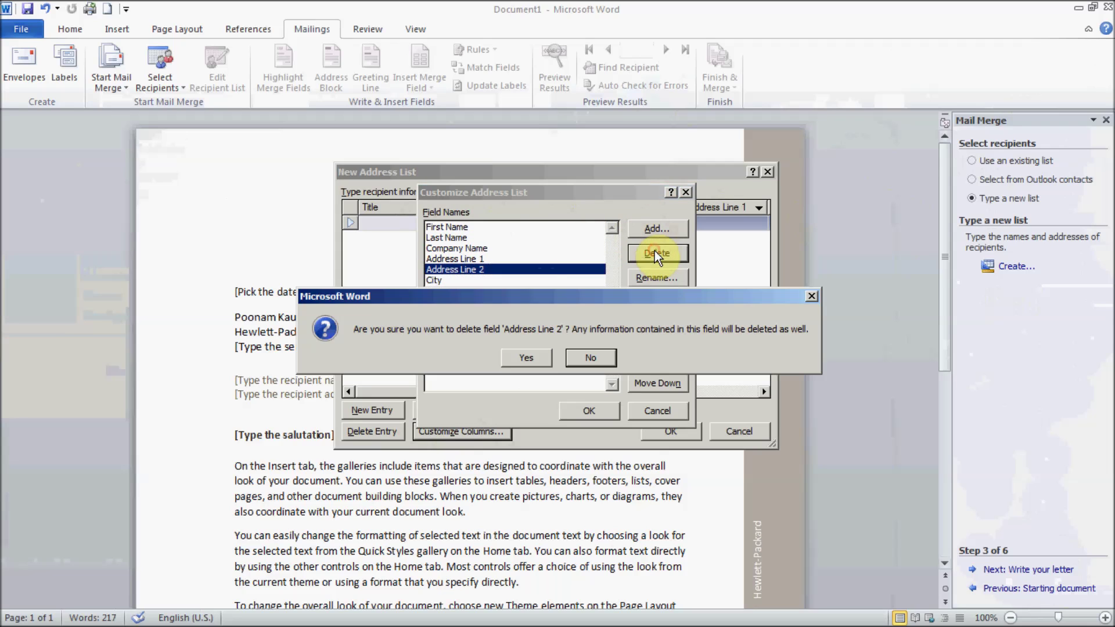
left_click(532, 358)
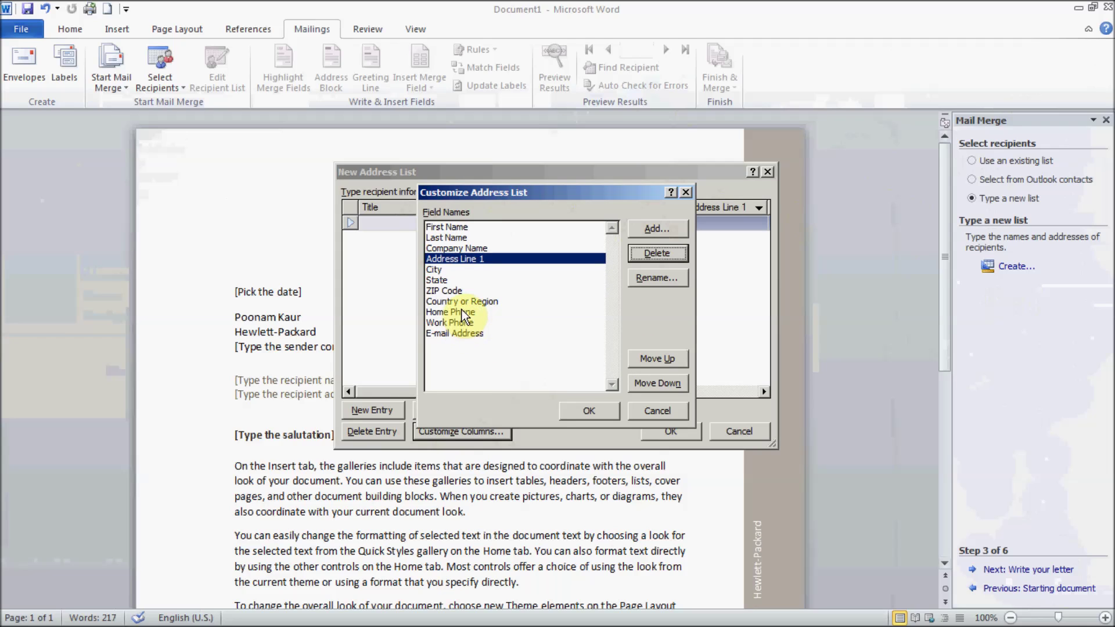
left_click(461, 316)
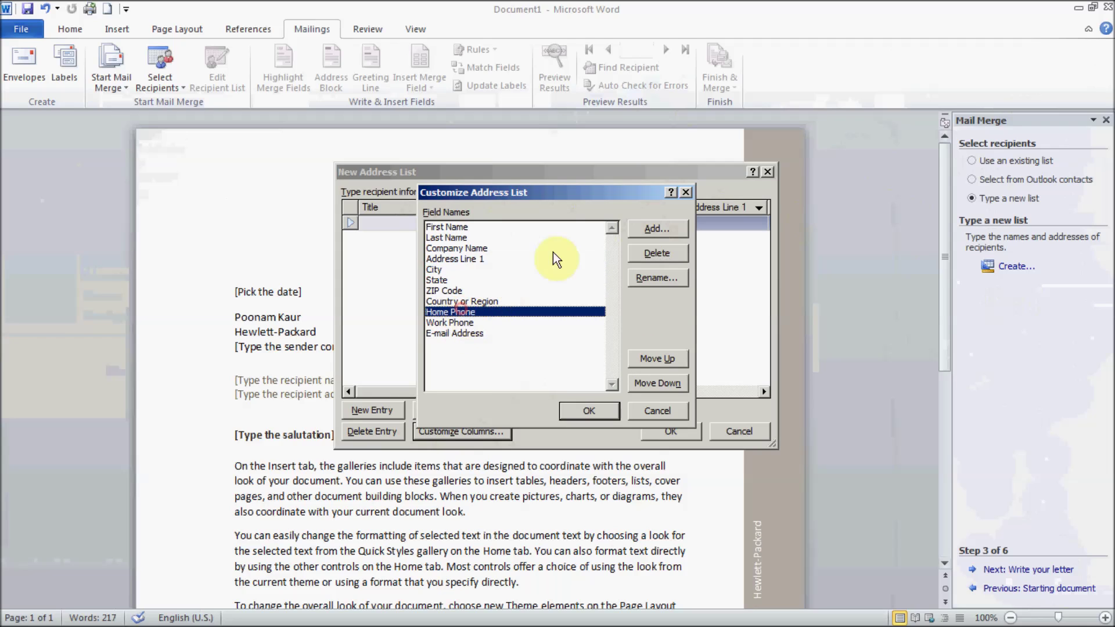
left_click(655, 247)
left_click(536, 364)
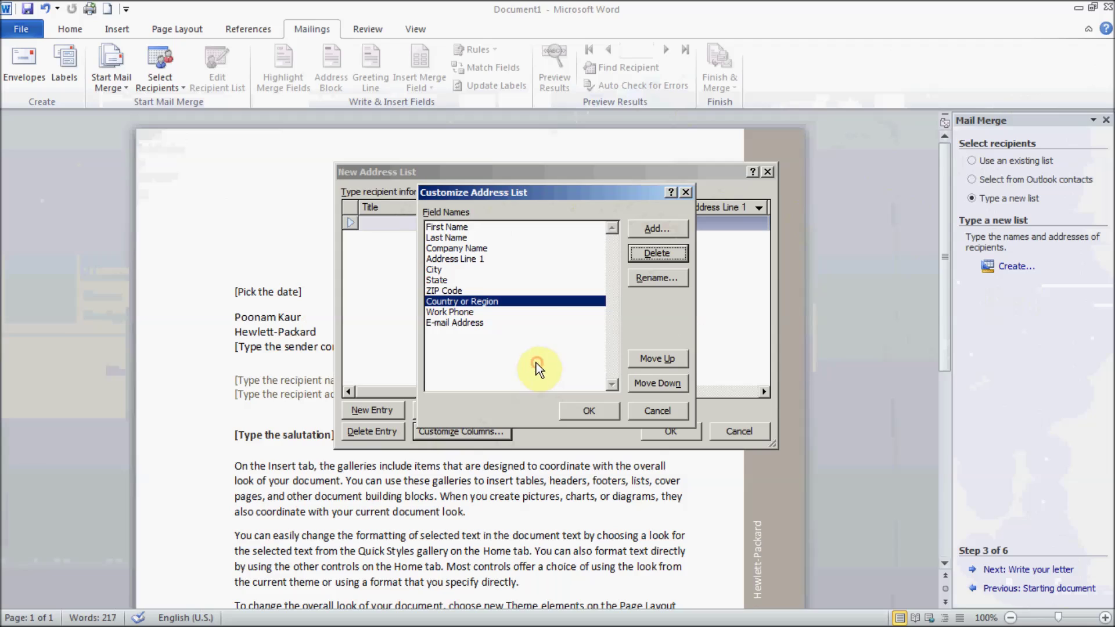
left_click(657, 251)
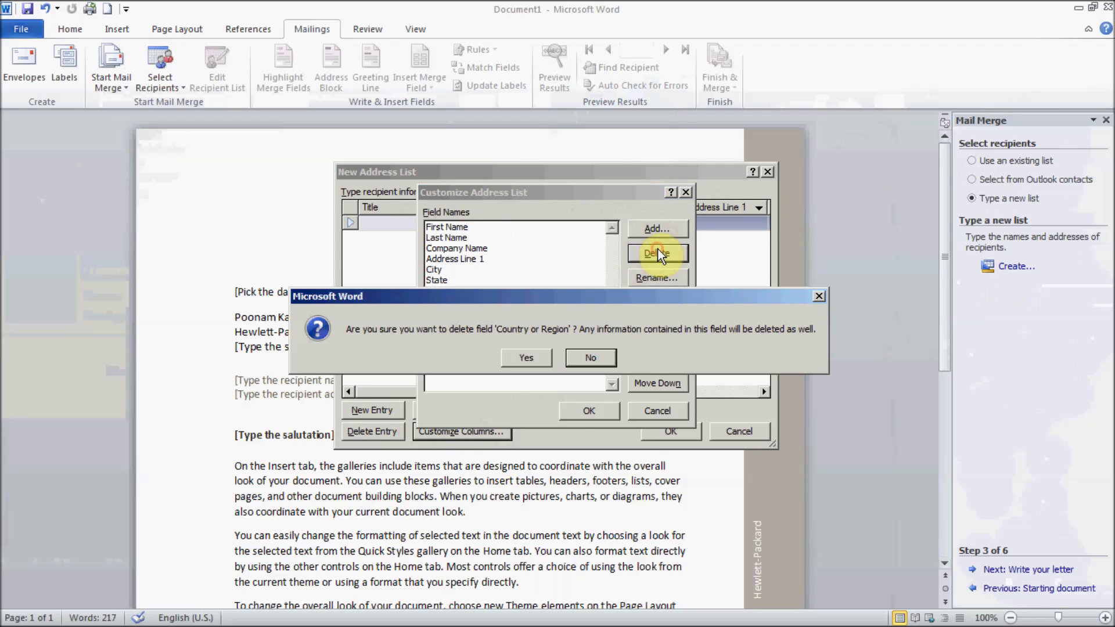
left_click(532, 357)
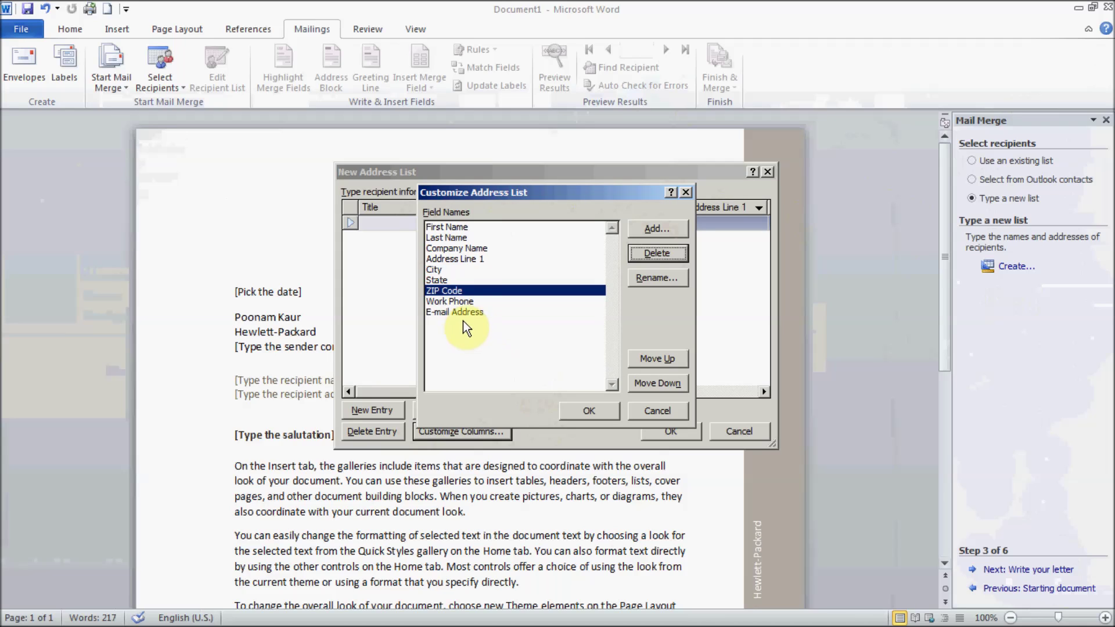
Step: Delete the ZIP Code and Address Line 1 fields
left_click(471, 301)
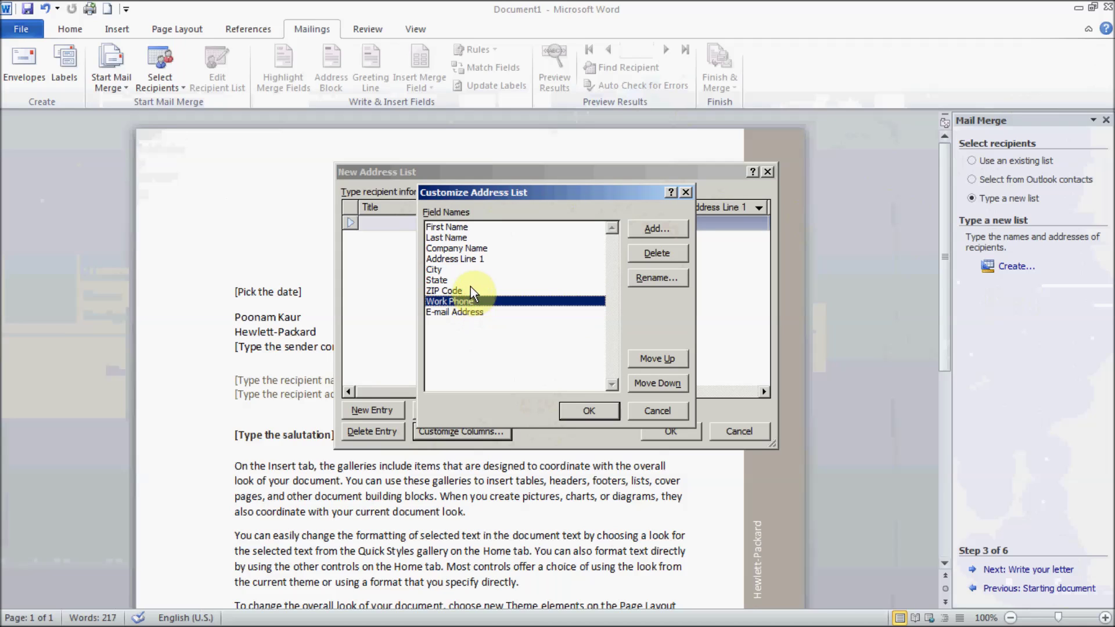
left_click(470, 288)
left_click(653, 256)
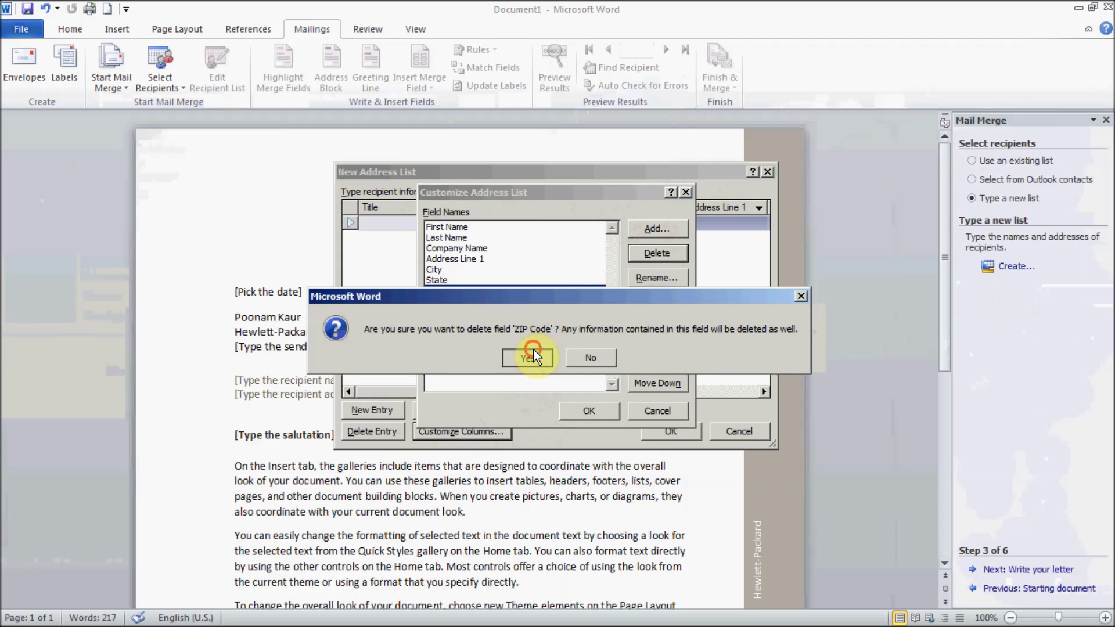
left_click(533, 354)
left_click(485, 260)
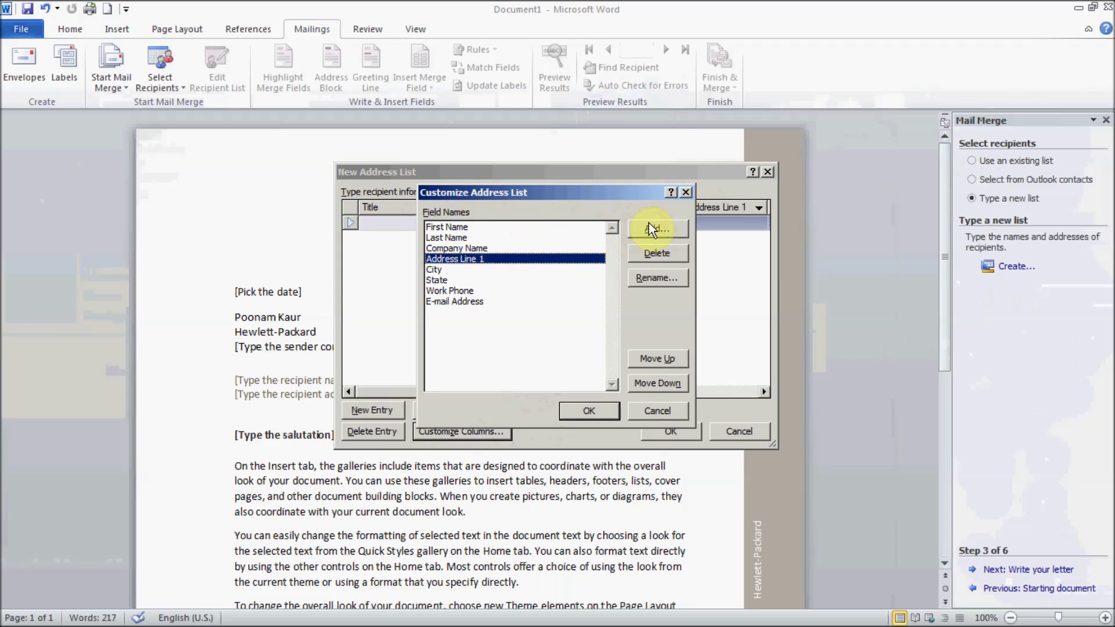
left_click(655, 252)
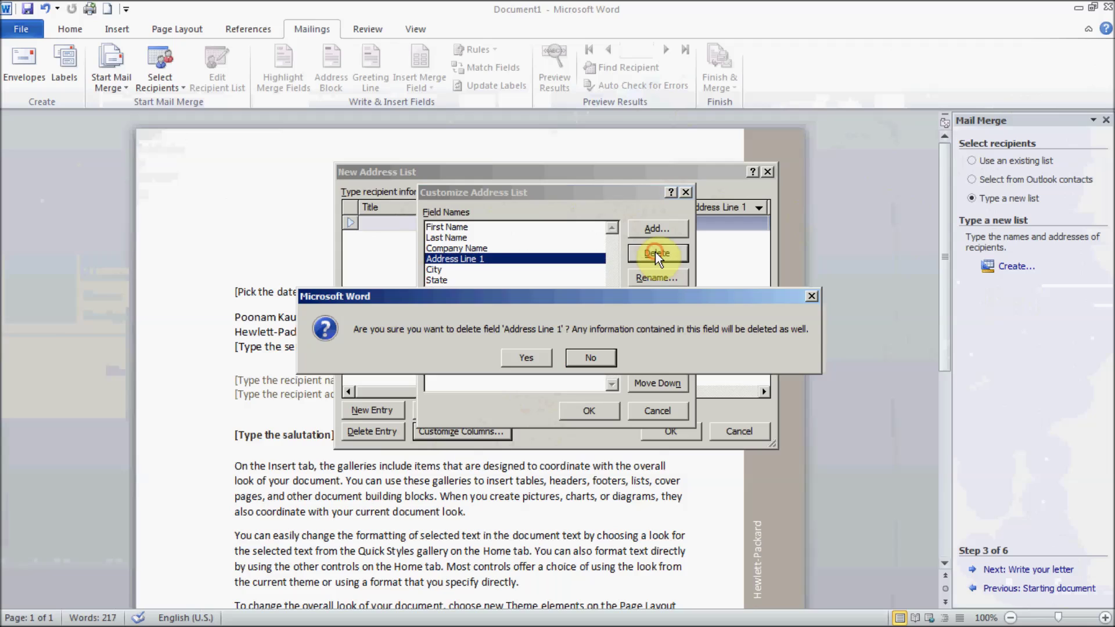
left_click(527, 359)
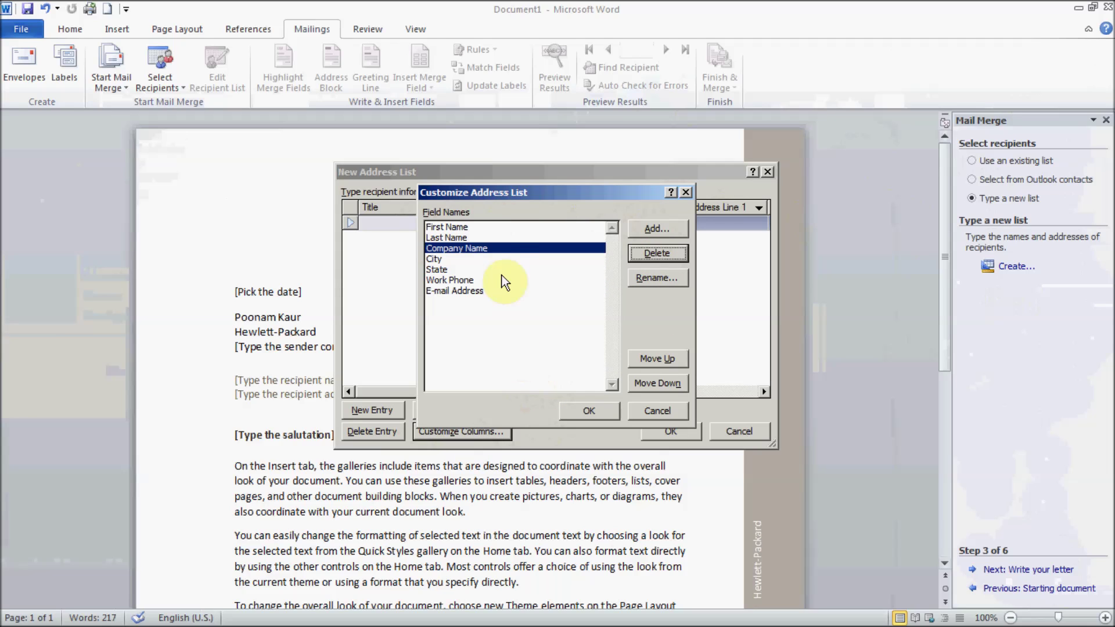
Step: Delete the State field, add no new field, and apply the trimmed column list
left_click(659, 226)
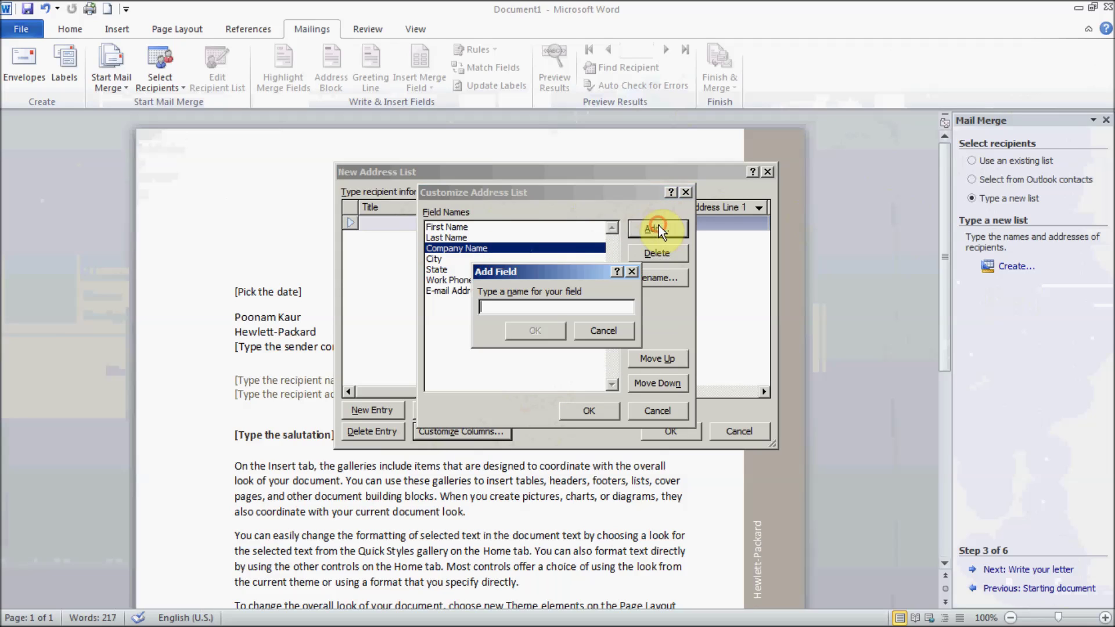
left_click(604, 331)
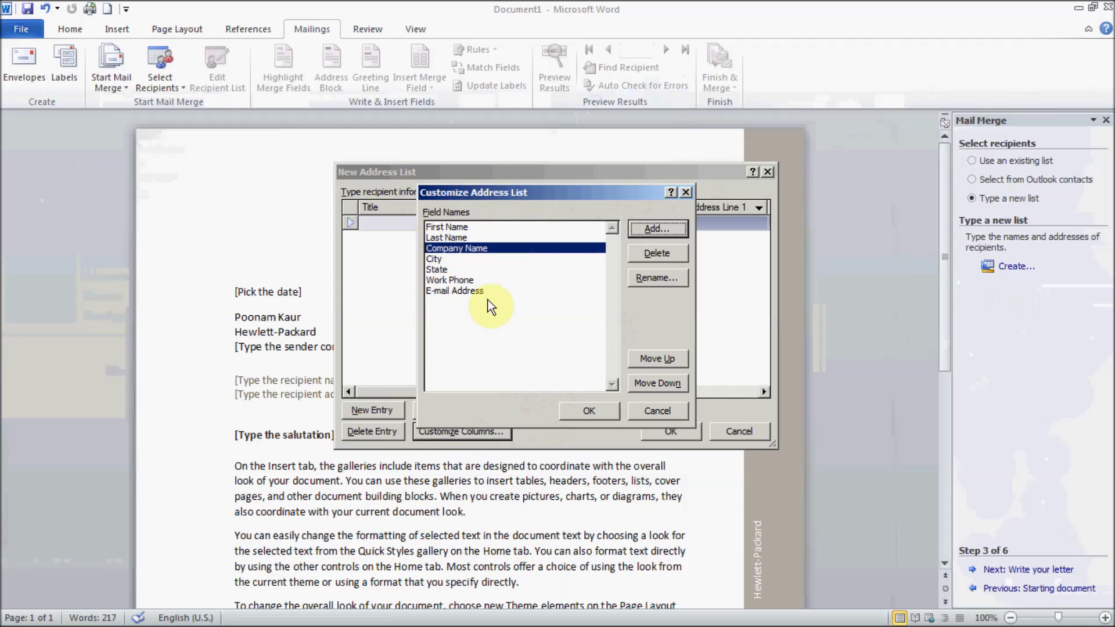
left_click(509, 229)
left_click(507, 236)
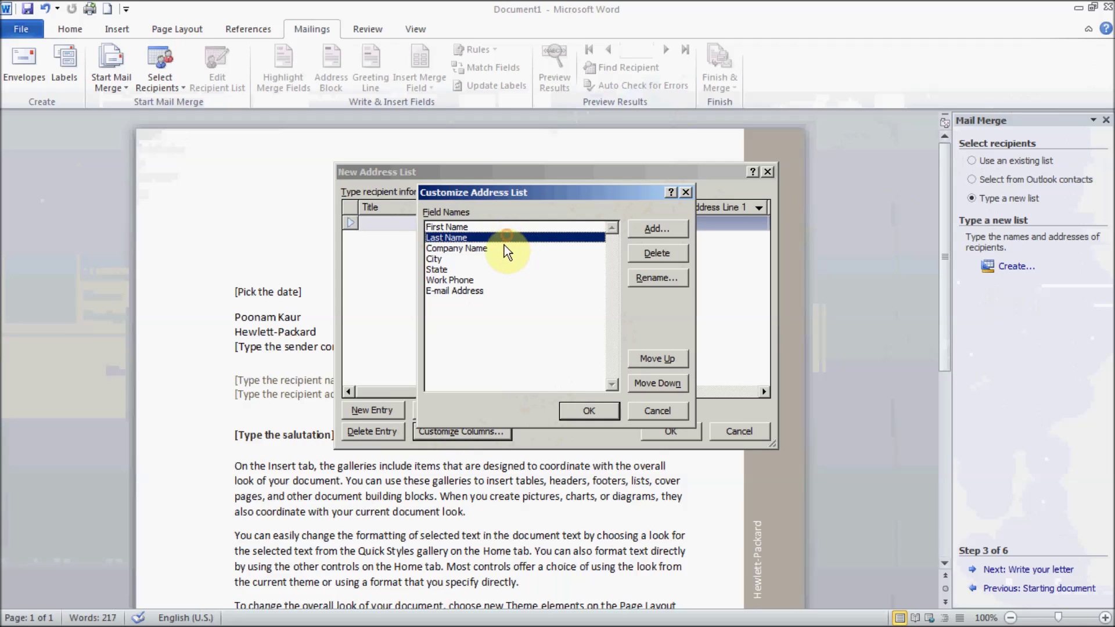
left_click(503, 247)
left_click(495, 258)
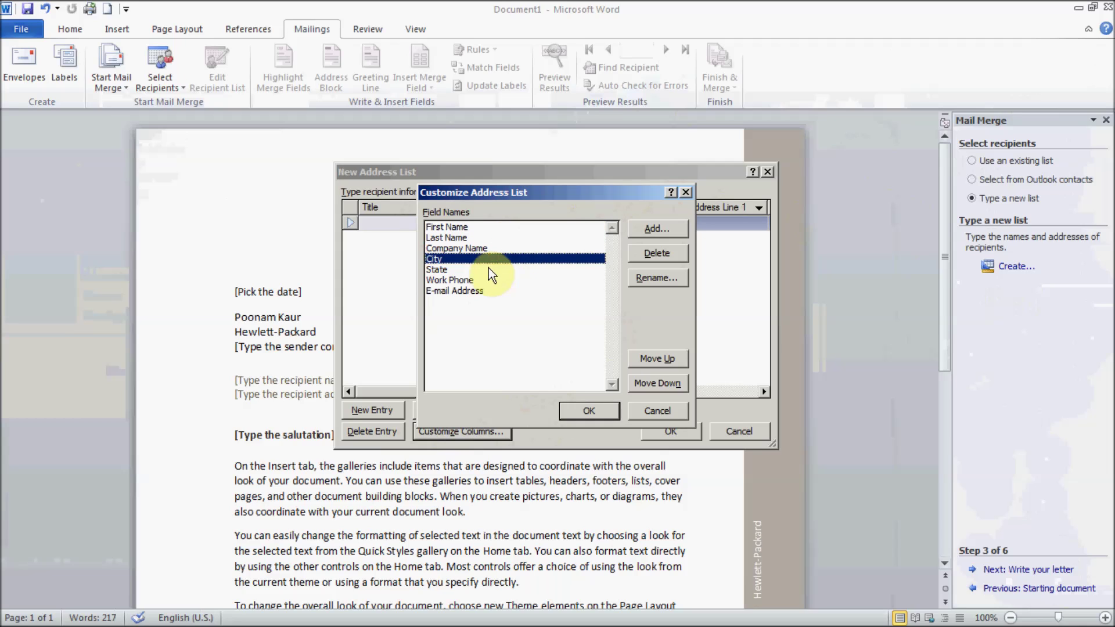
left_click(489, 269)
left_click(645, 247)
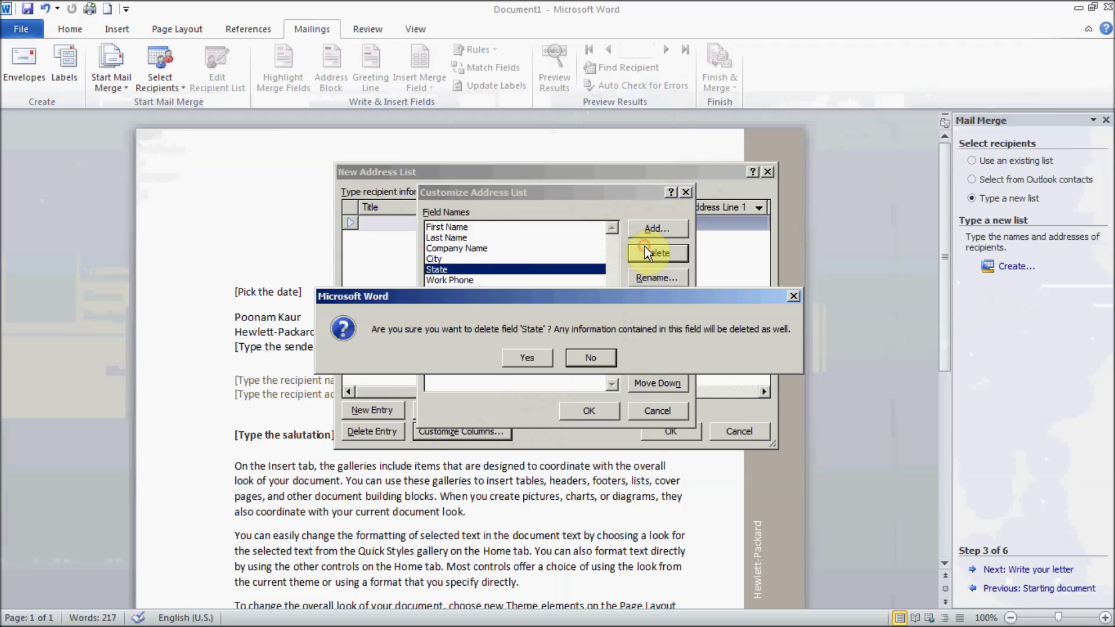
left_click(529, 357)
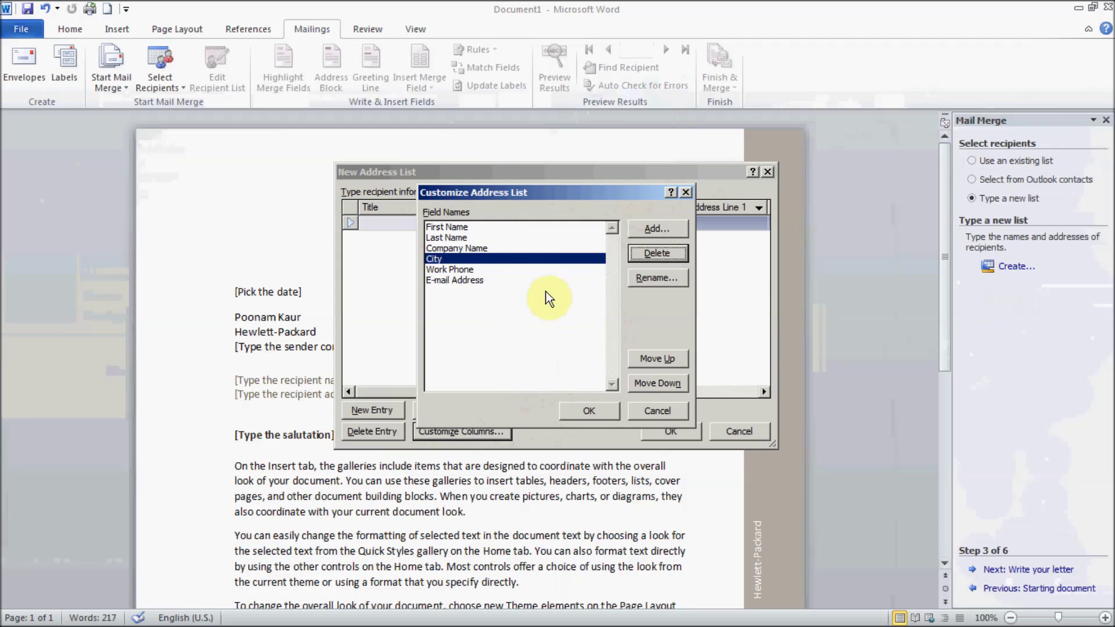
left_click(602, 409)
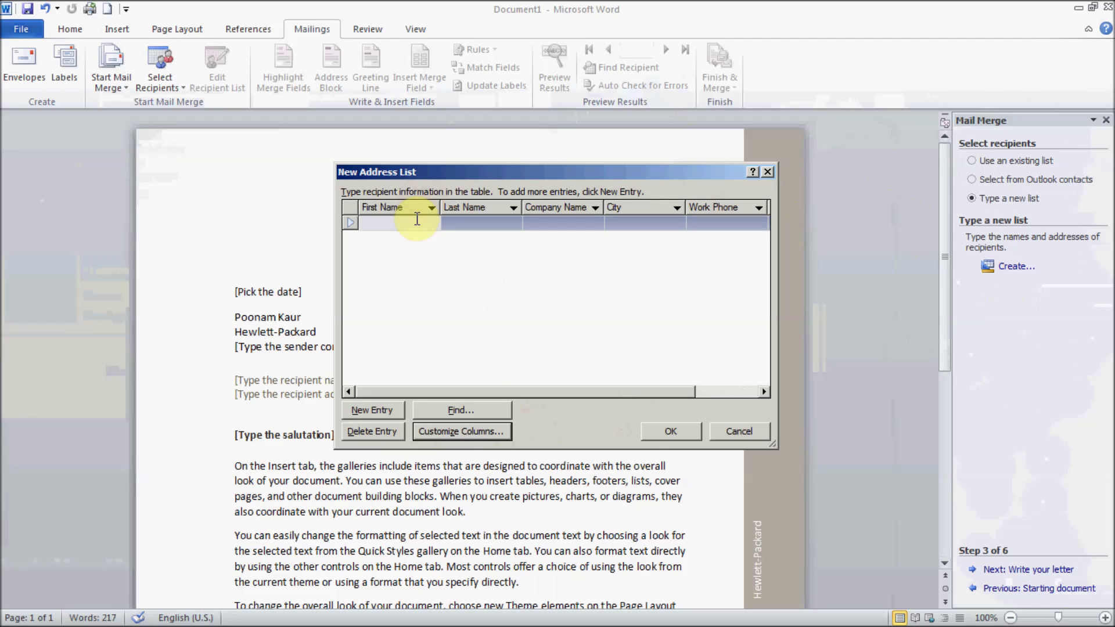
Step: Enter the first recipient's name, company CarefreeIT, city Waterloo, work phone and e-mail address
key("Tab")
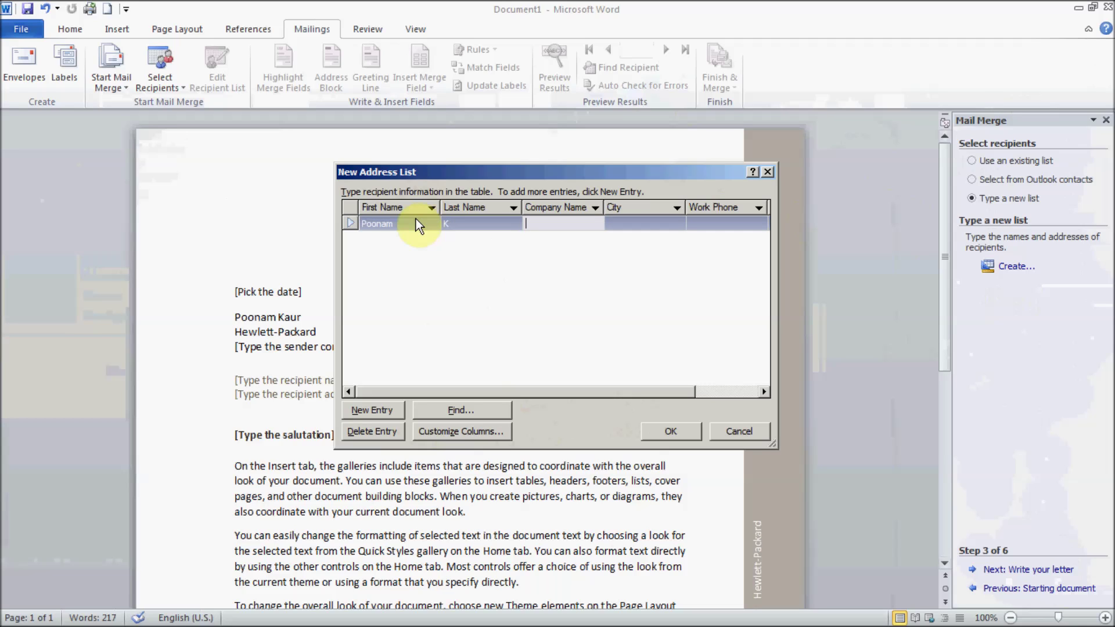
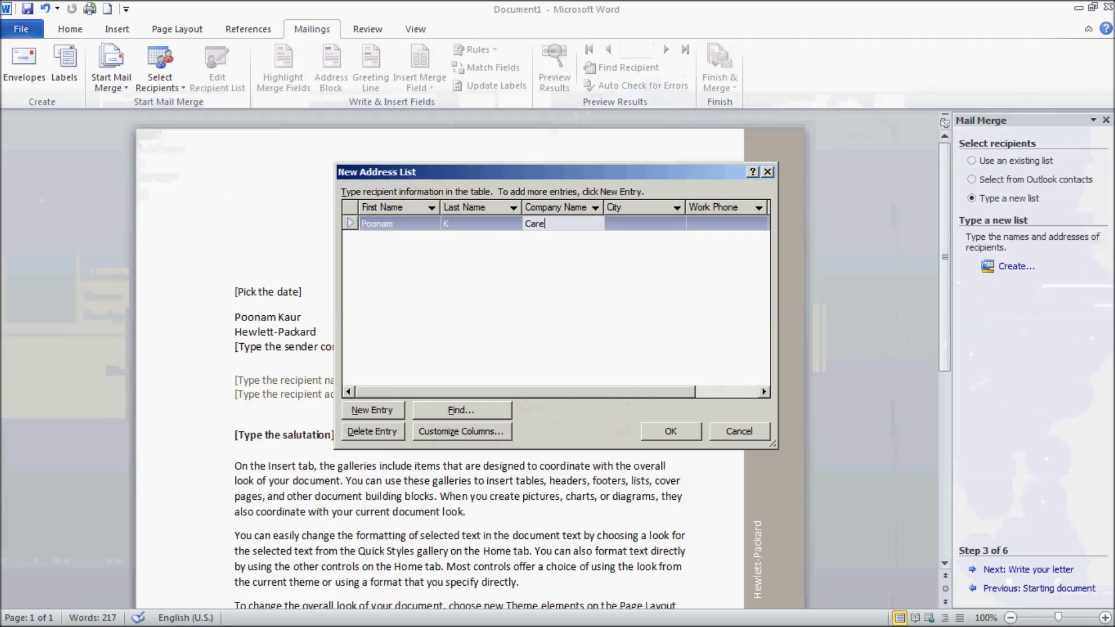
key("Tab")
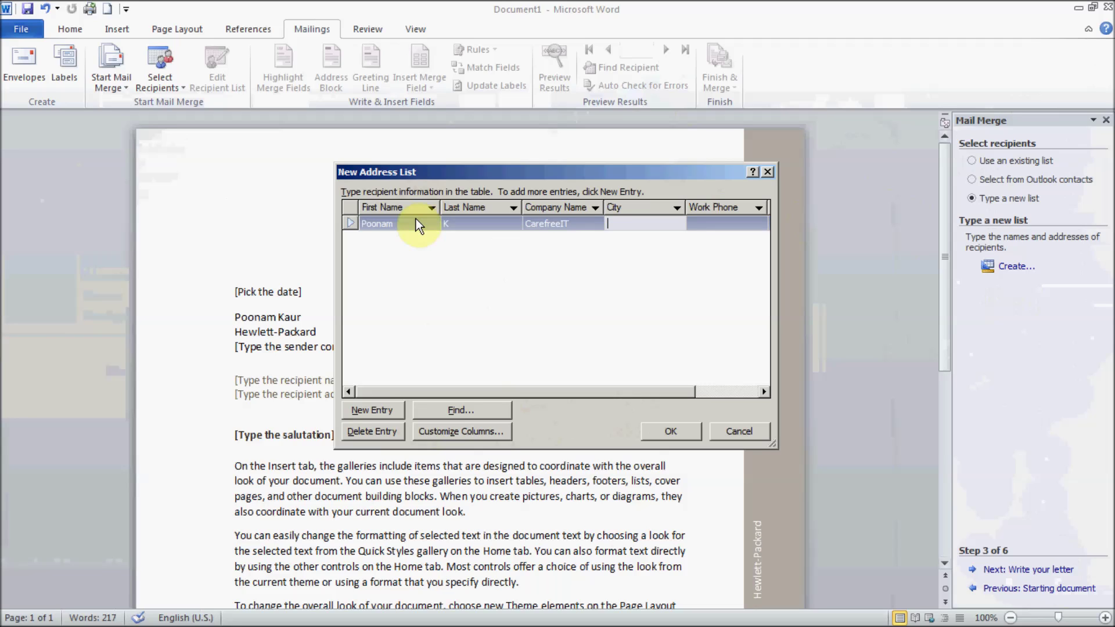
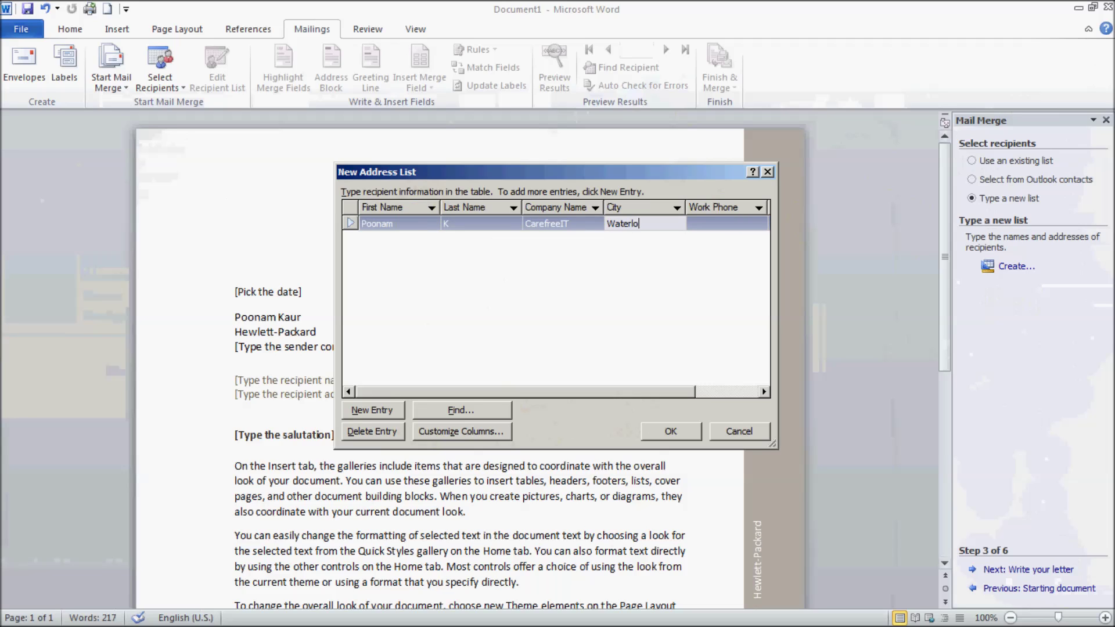
key("Tab")
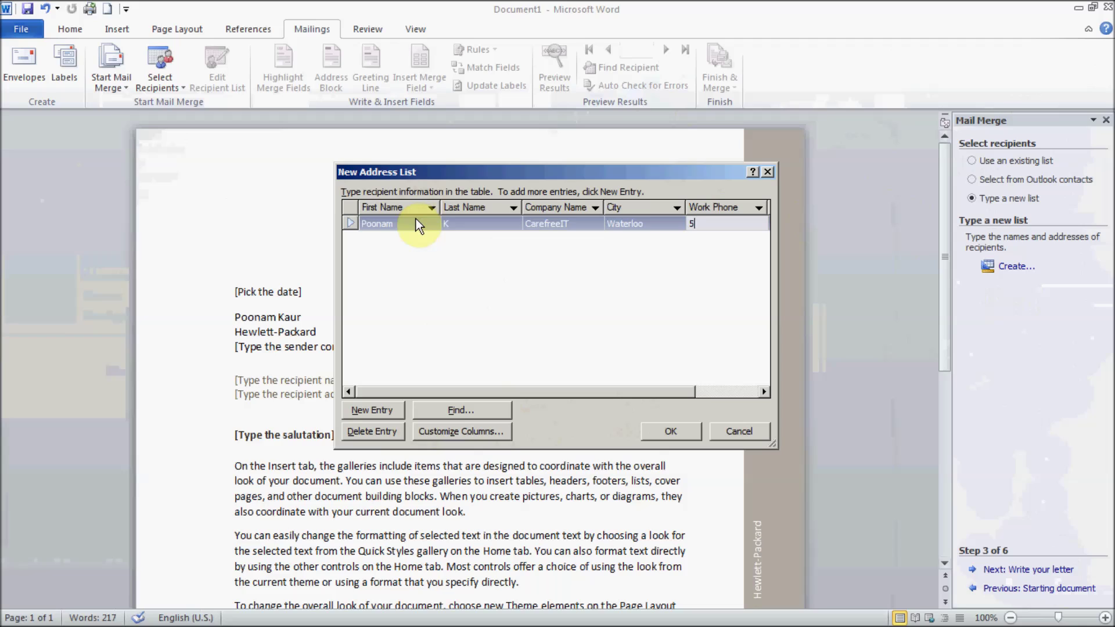
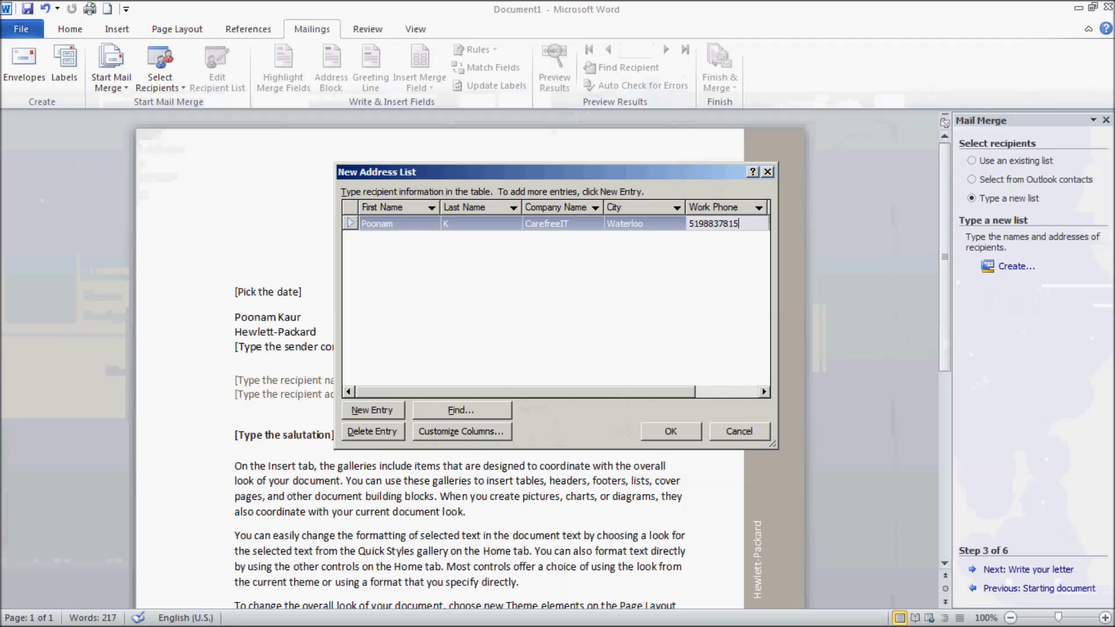
key("Tab")
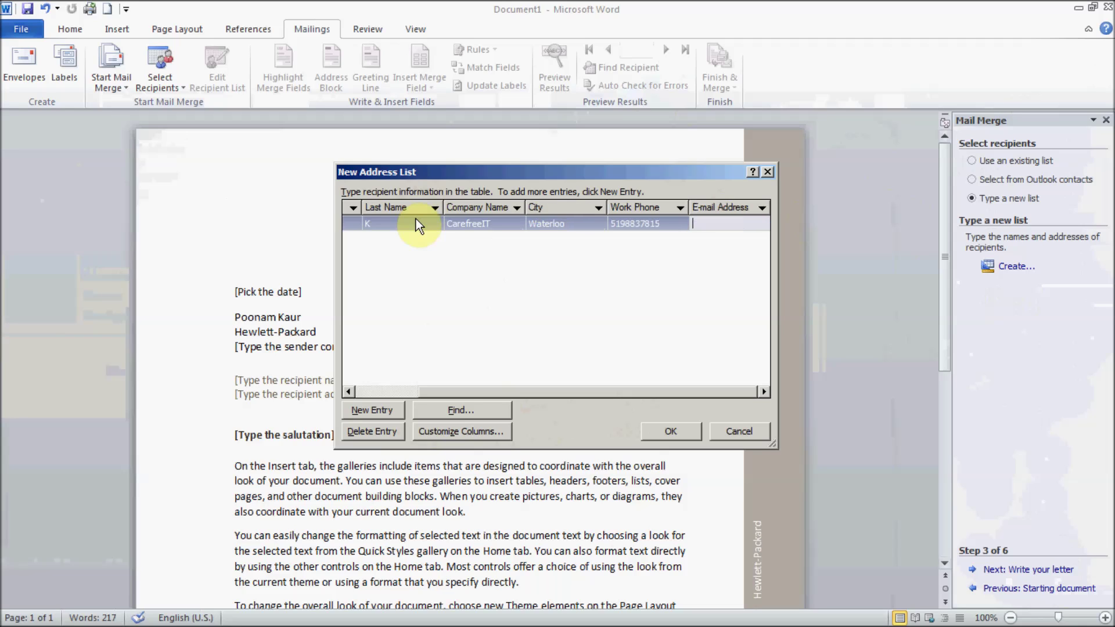
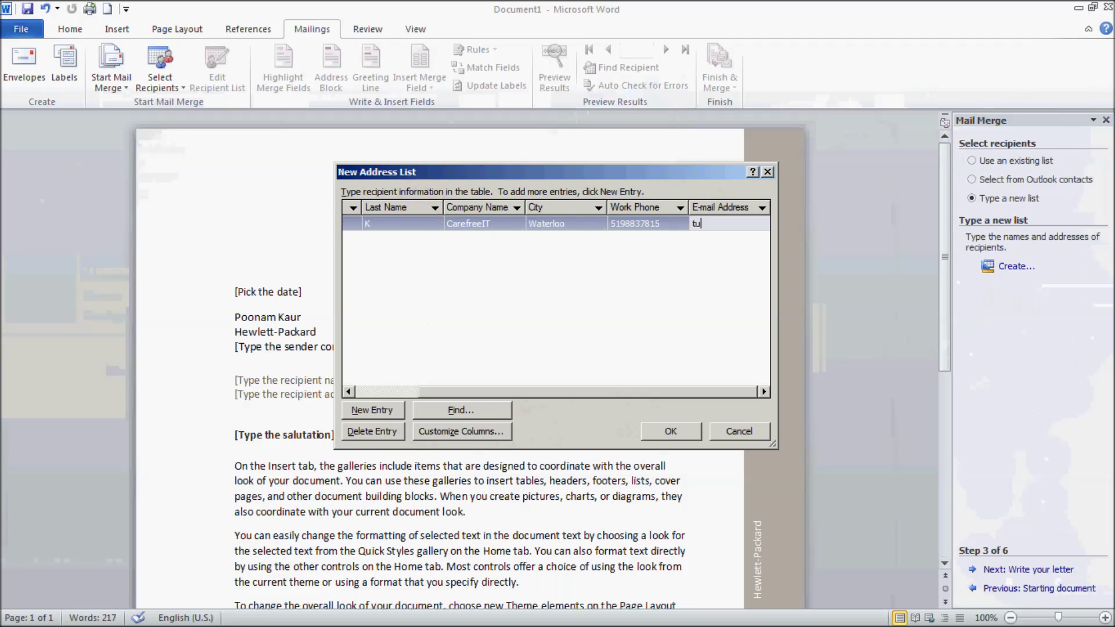
left_click(416, 225)
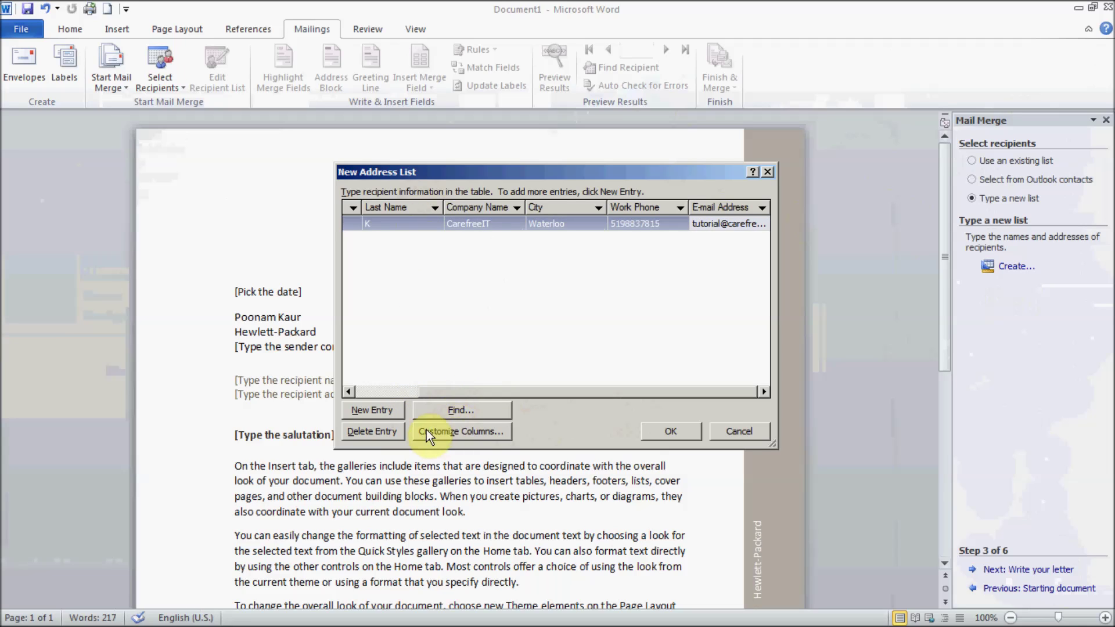
Step: Add a second entry with the contact's name, company CarefreeIt, city Waterloo, work phone and e-mail
left_click(384, 412)
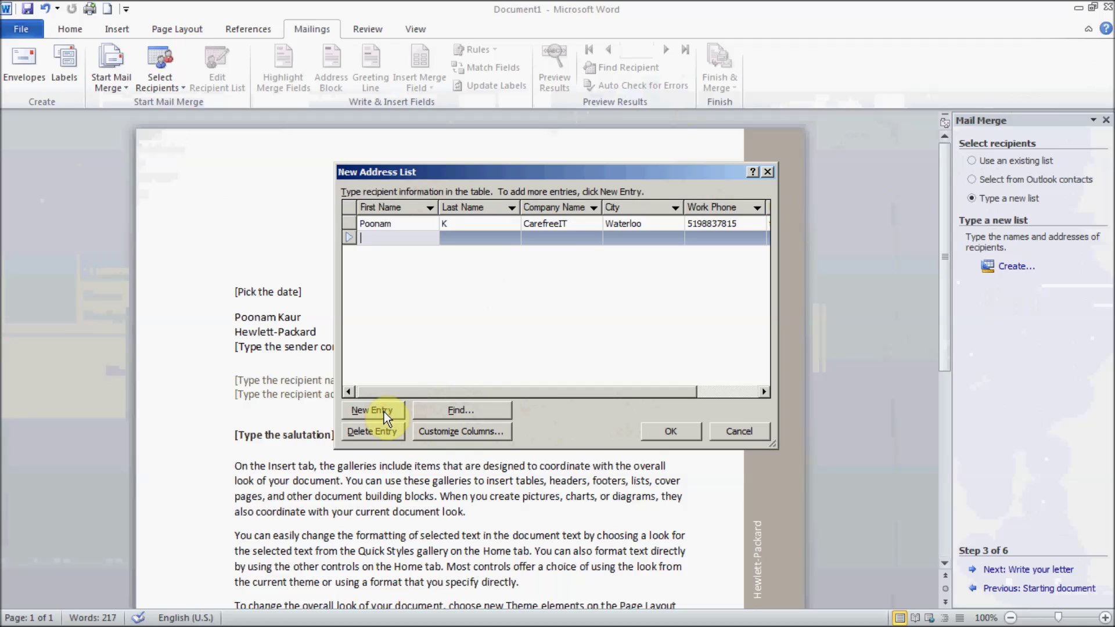
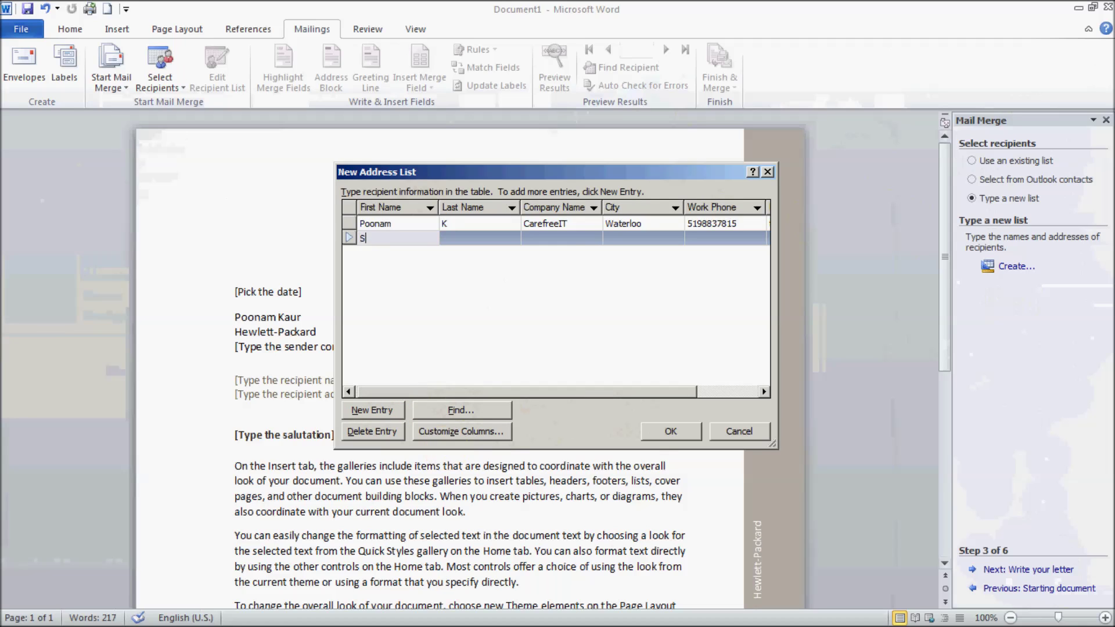
key("Tab")
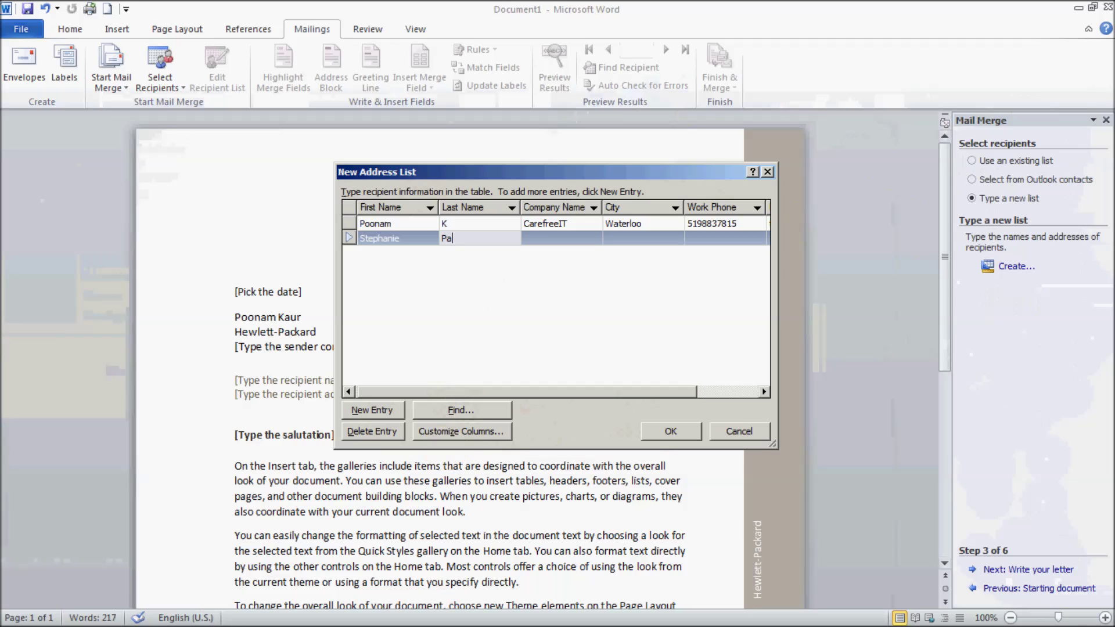
key("Tab")
type("CarefreeIt")
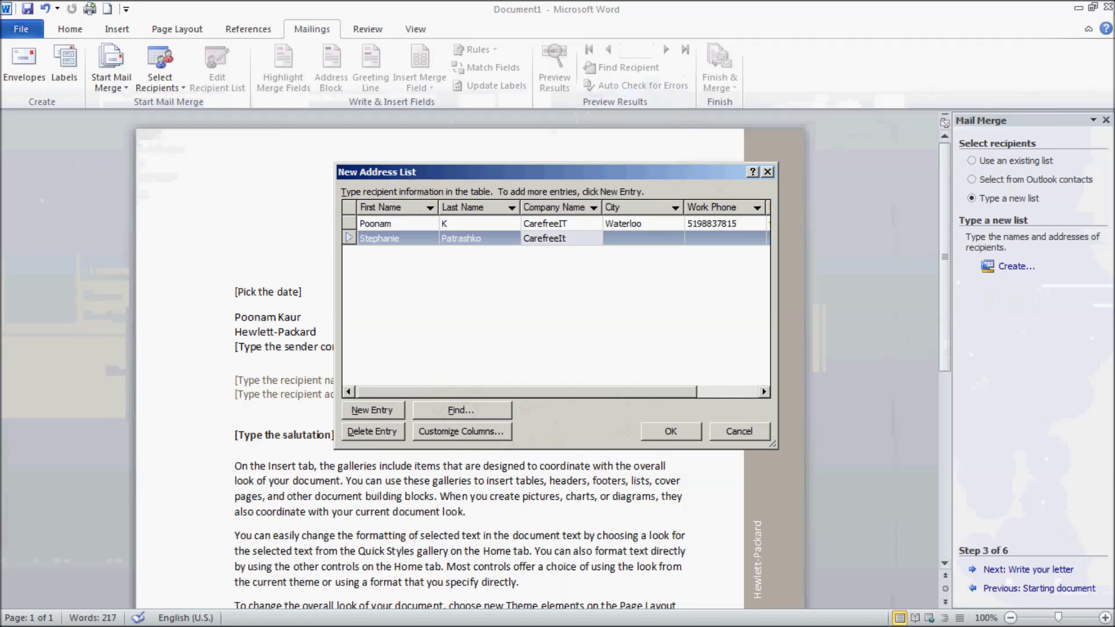
key("Tab")
type("Waterloo")
key("Tab")
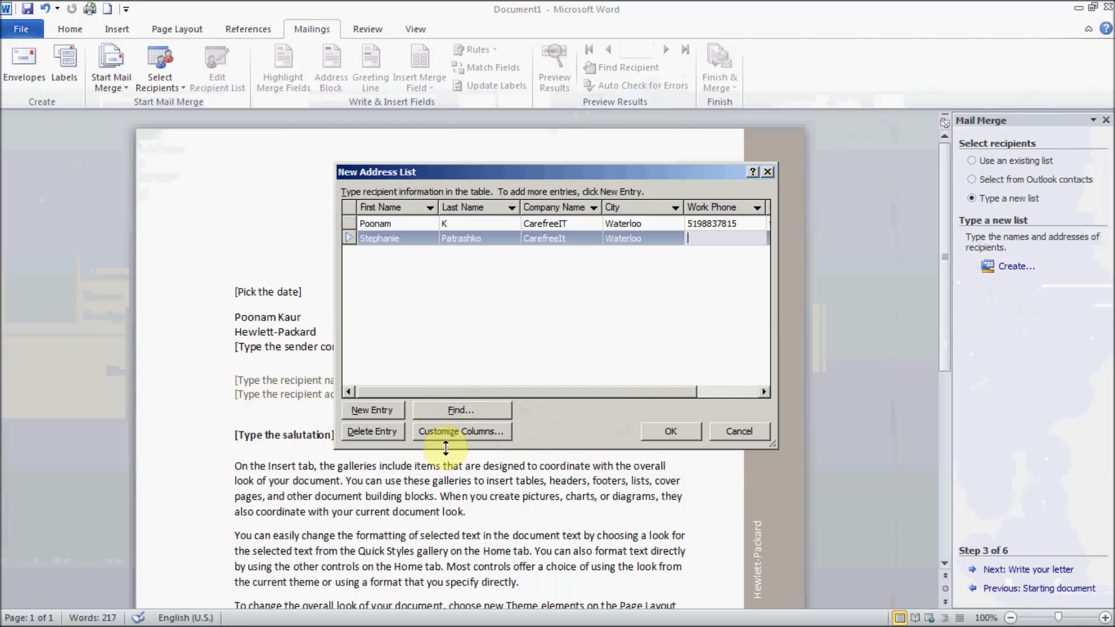
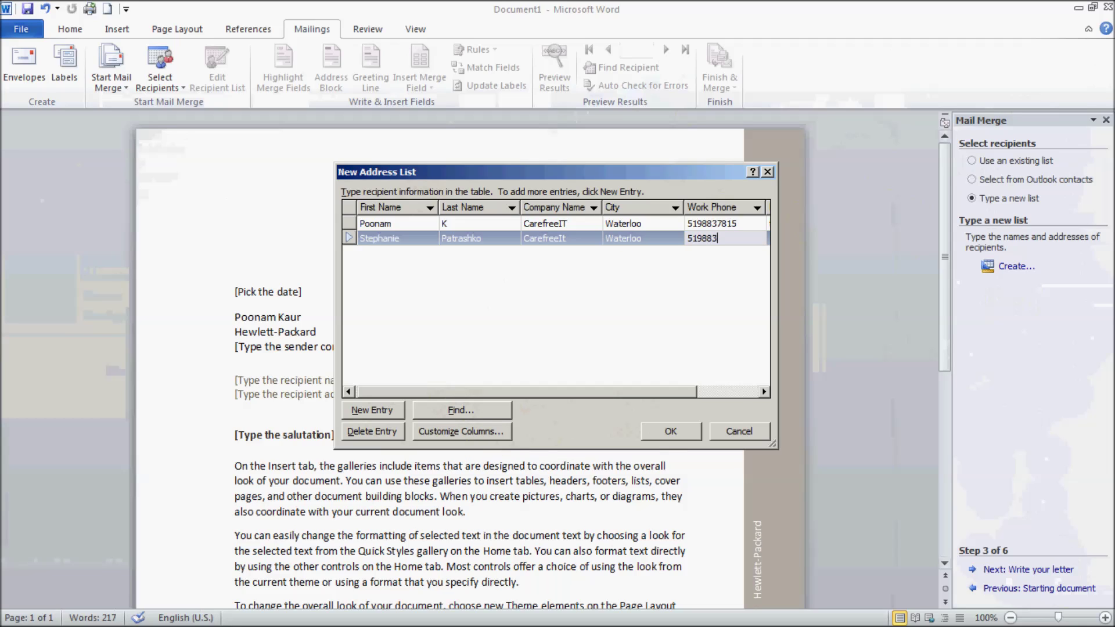
key("Tab")
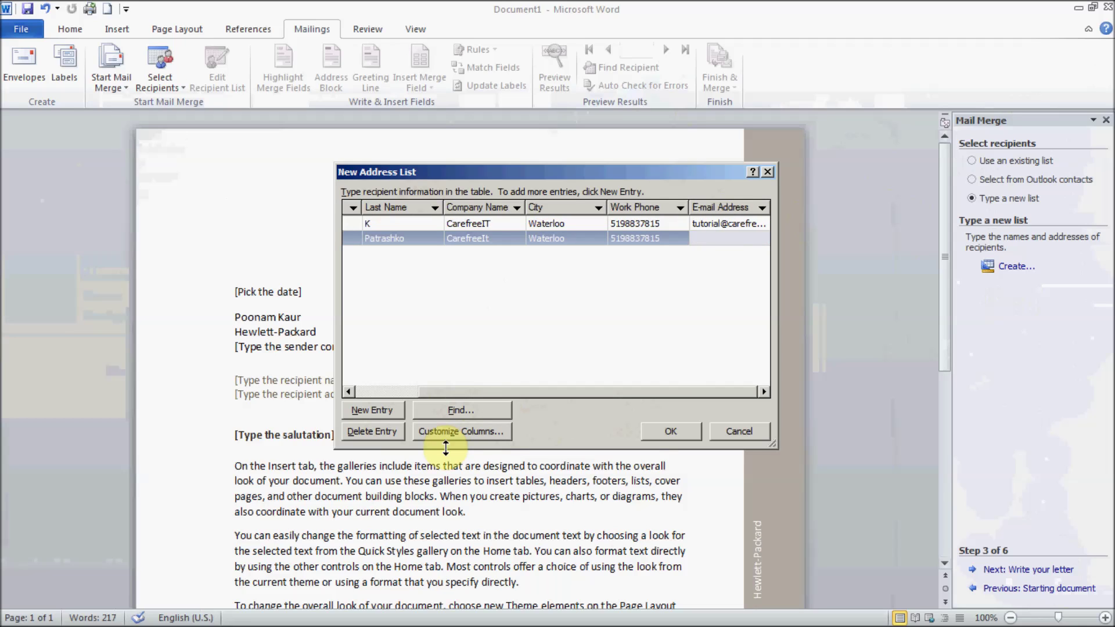
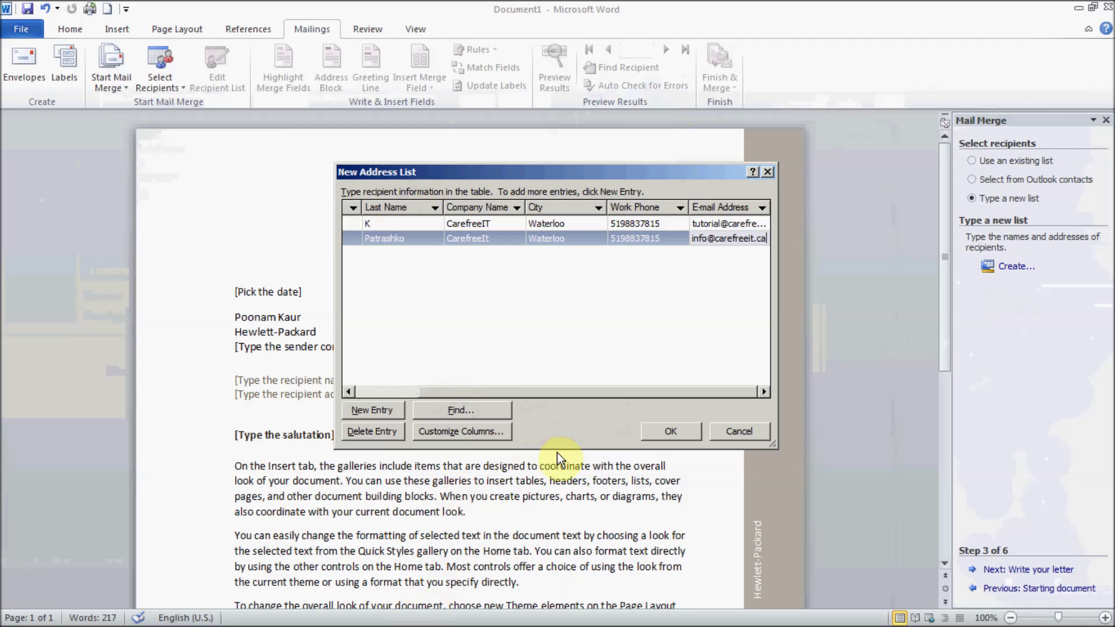
Step: Save the two-recipient address list as mycontacts
left_click(682, 430)
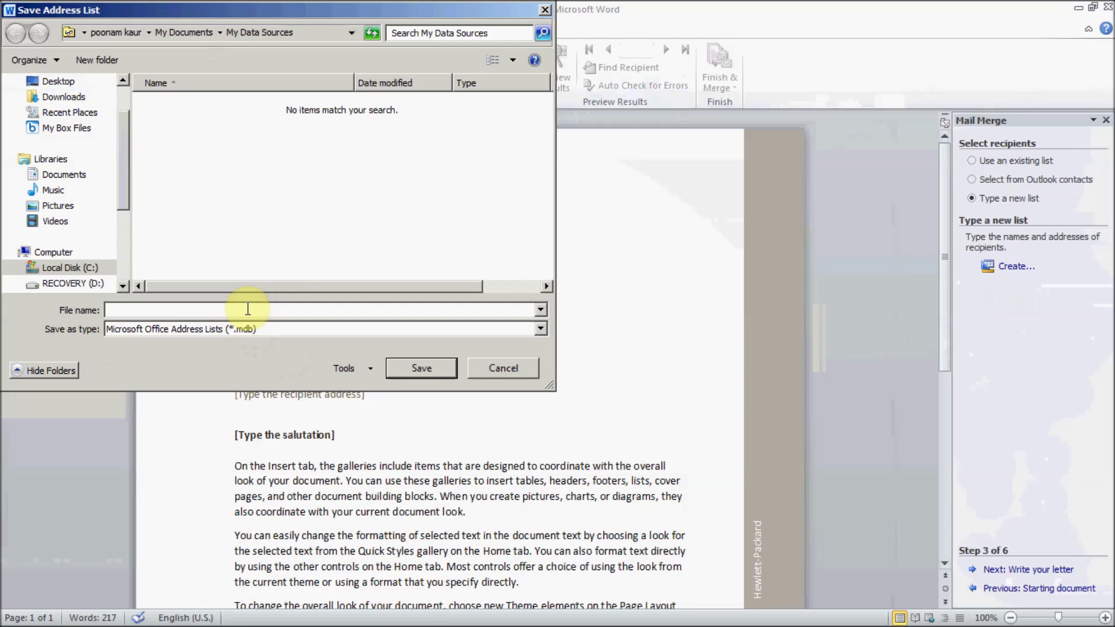
type("mycon")
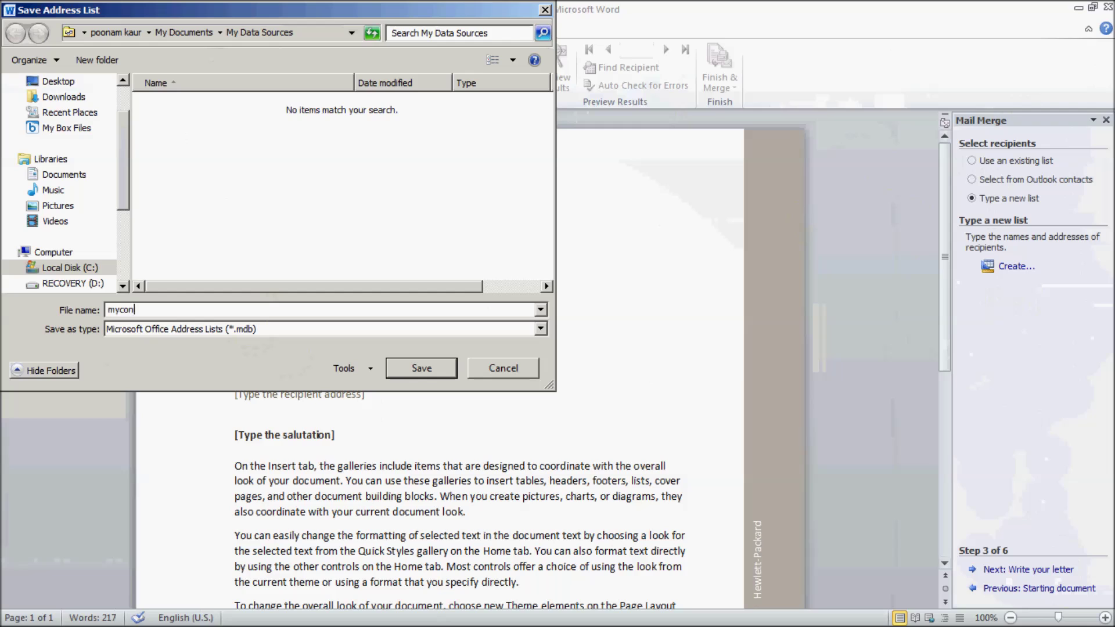
type("tacts")
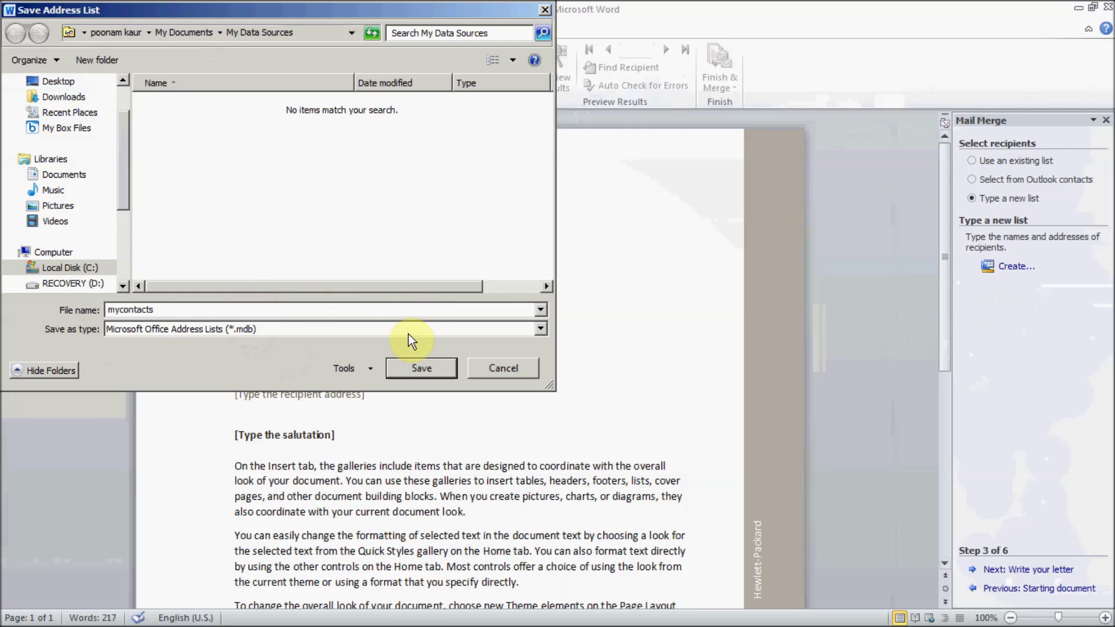
left_click(426, 369)
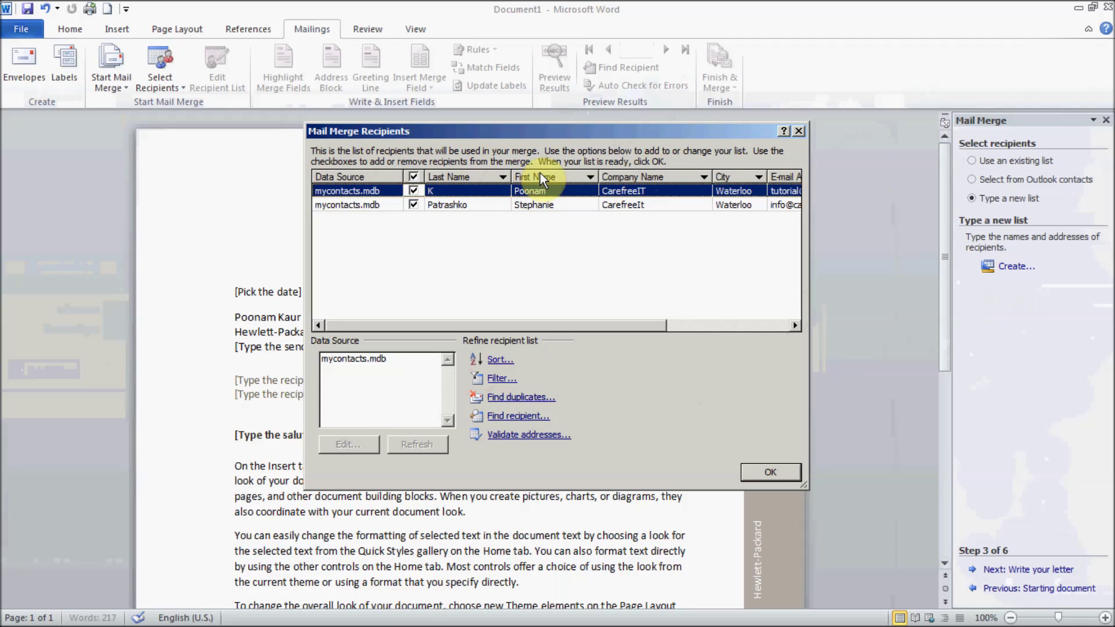
Step: Drag First Name to the first column and Work Phone before E-mail Address, leaving the list unsorted
left_click_drag(540, 177, 454, 166)
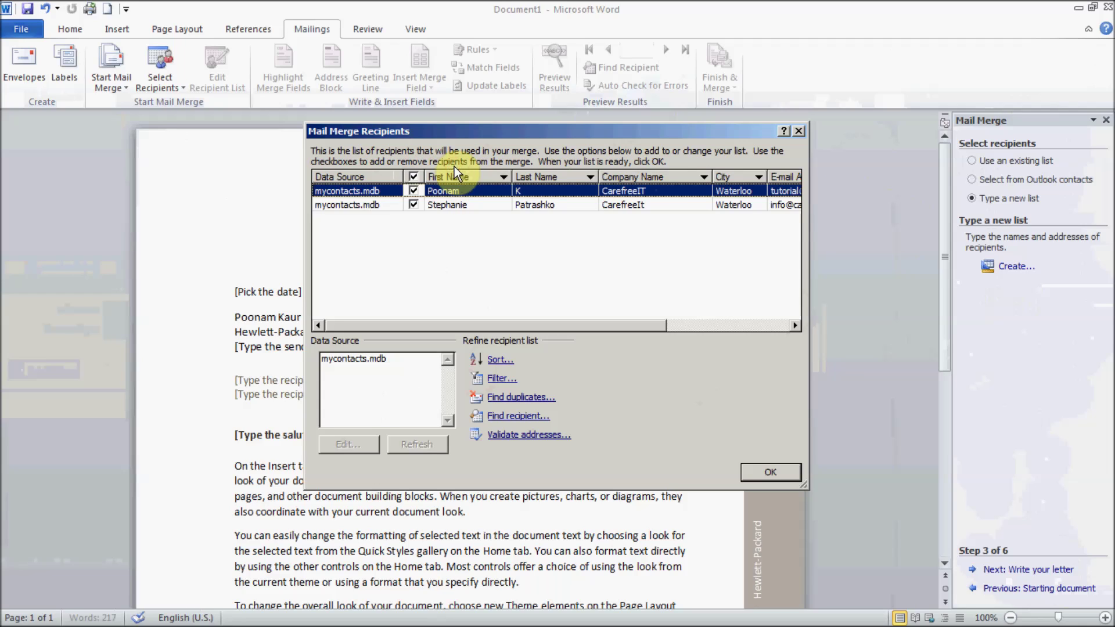
left_click(763, 327)
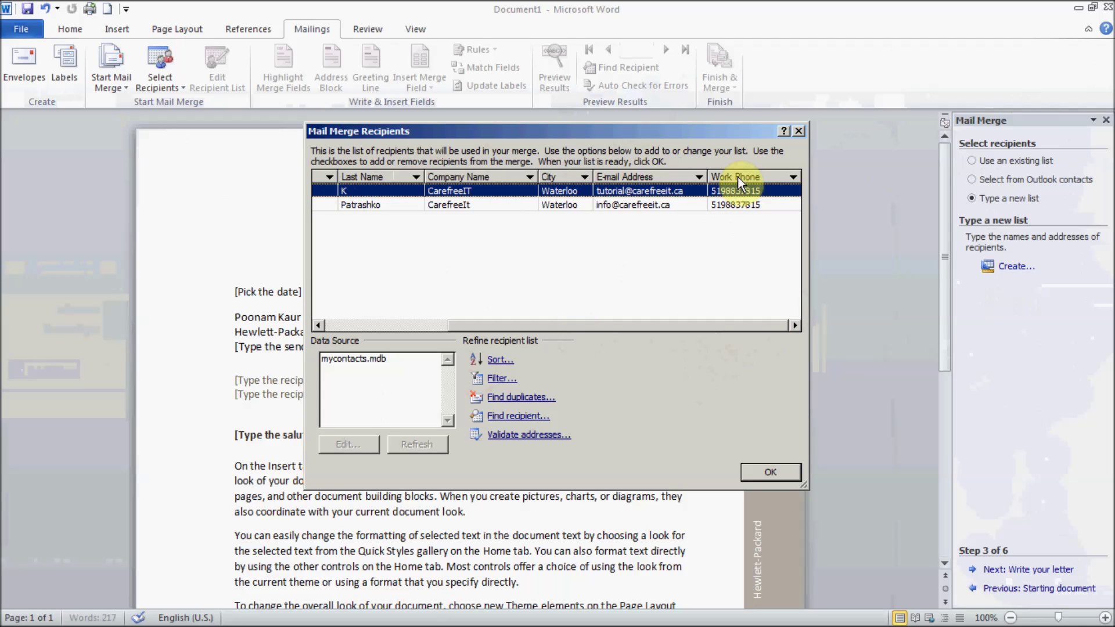
left_click_drag(737, 176, 622, 169)
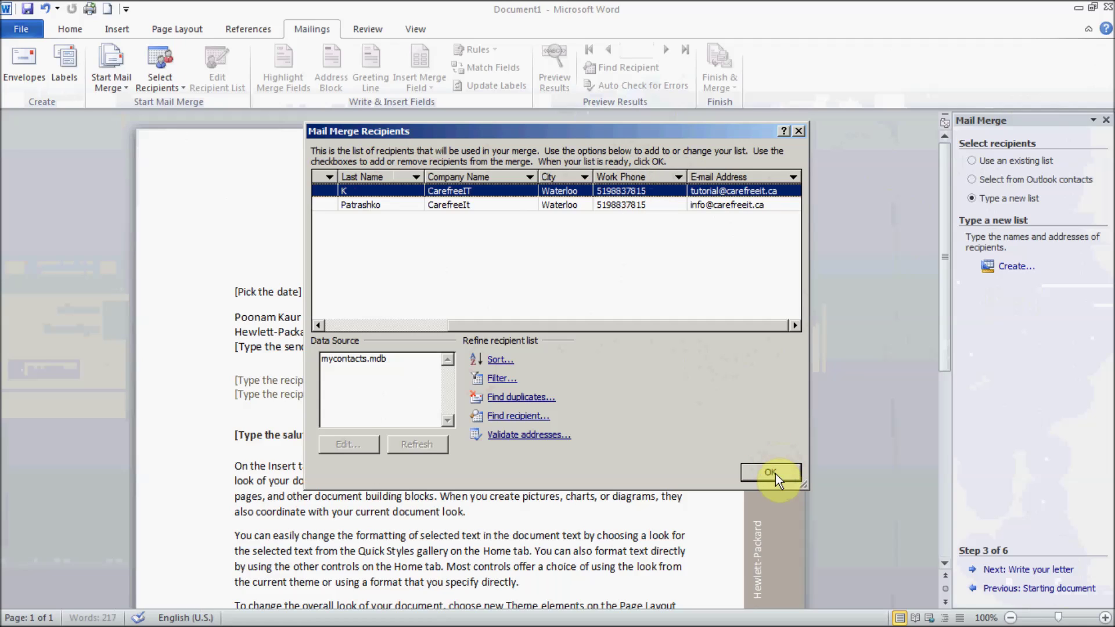
left_click(496, 360)
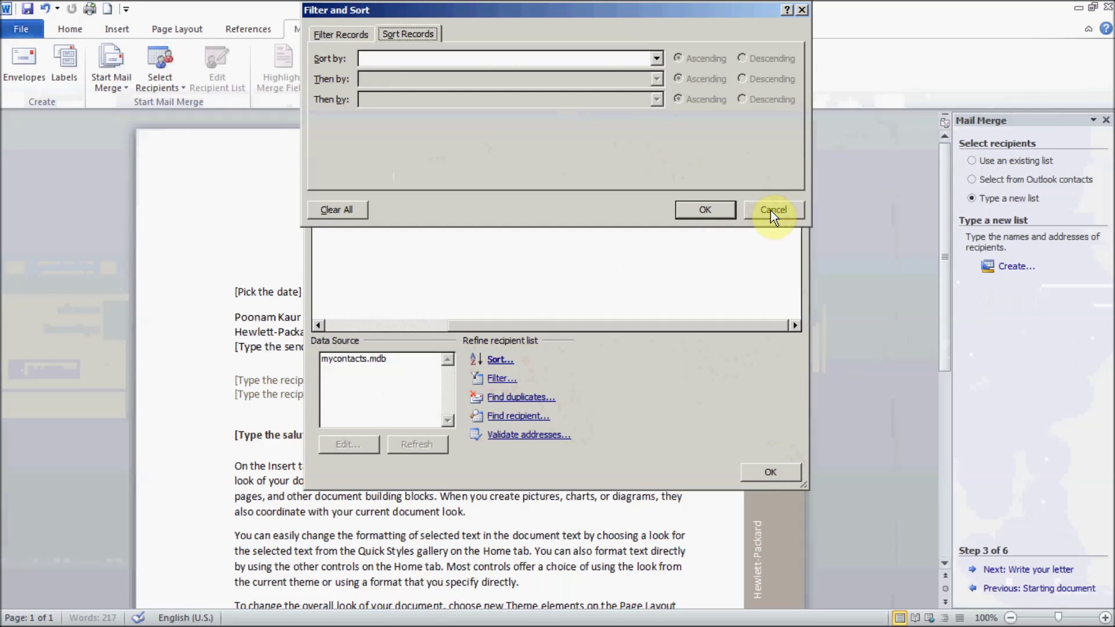
left_click(642, 59)
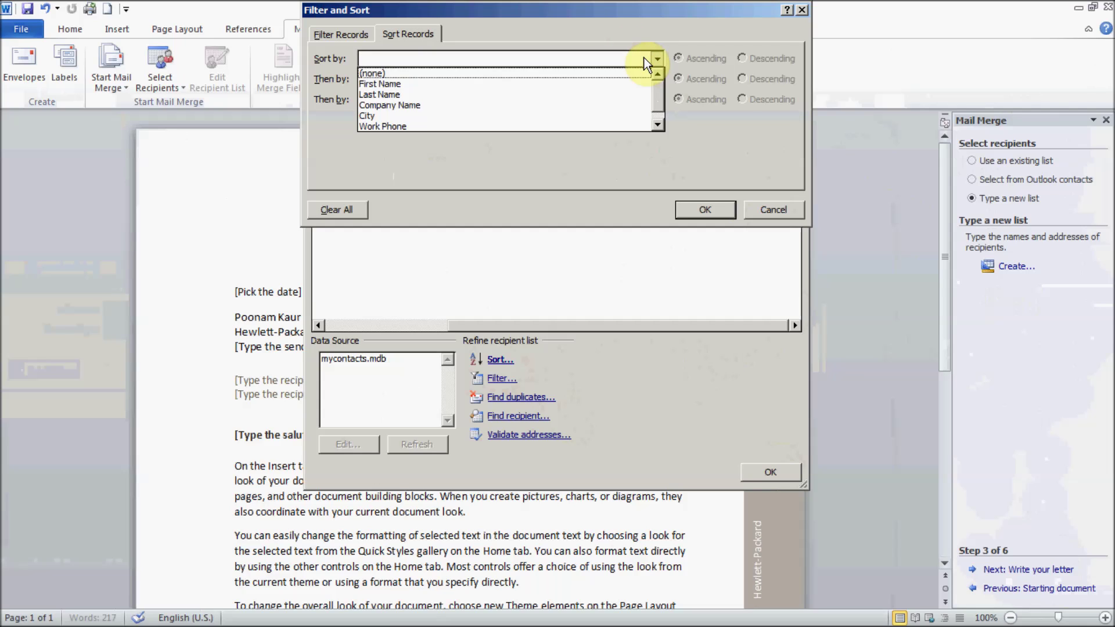
left_click(719, 160)
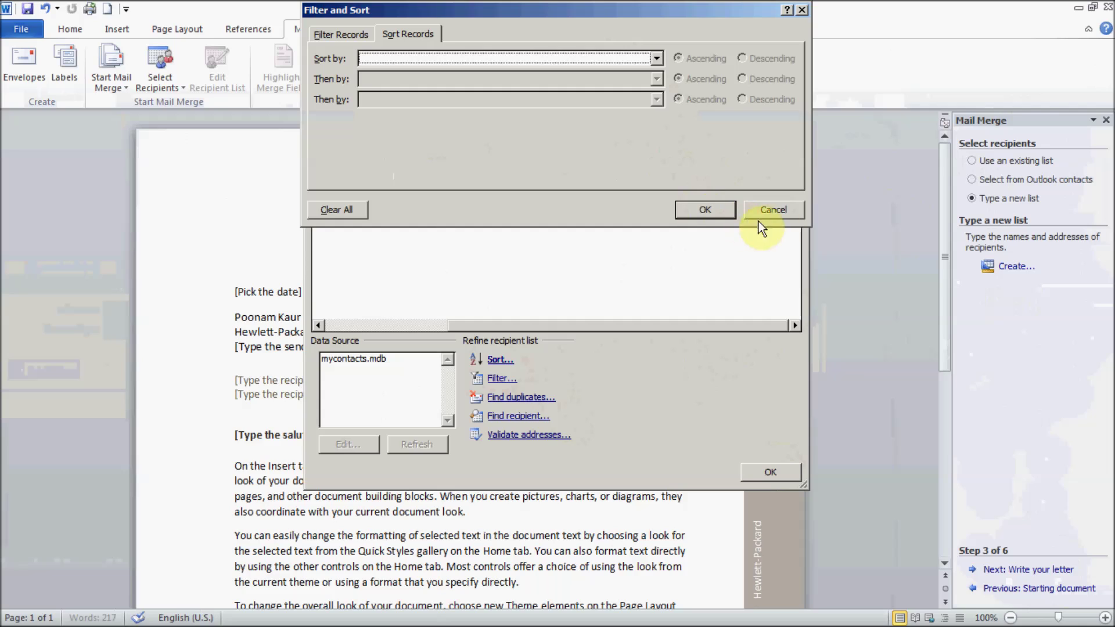
left_click(782, 207)
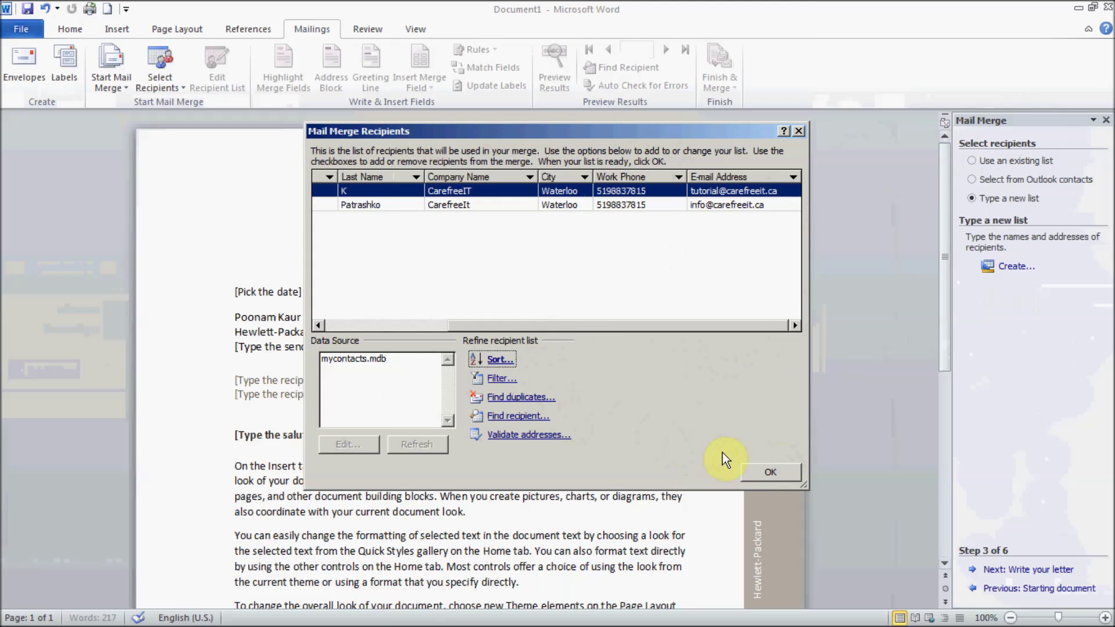
Step: Confirm the recipients, then replace the sender address and recipient placeholder lines with one empty line
left_click(762, 472)
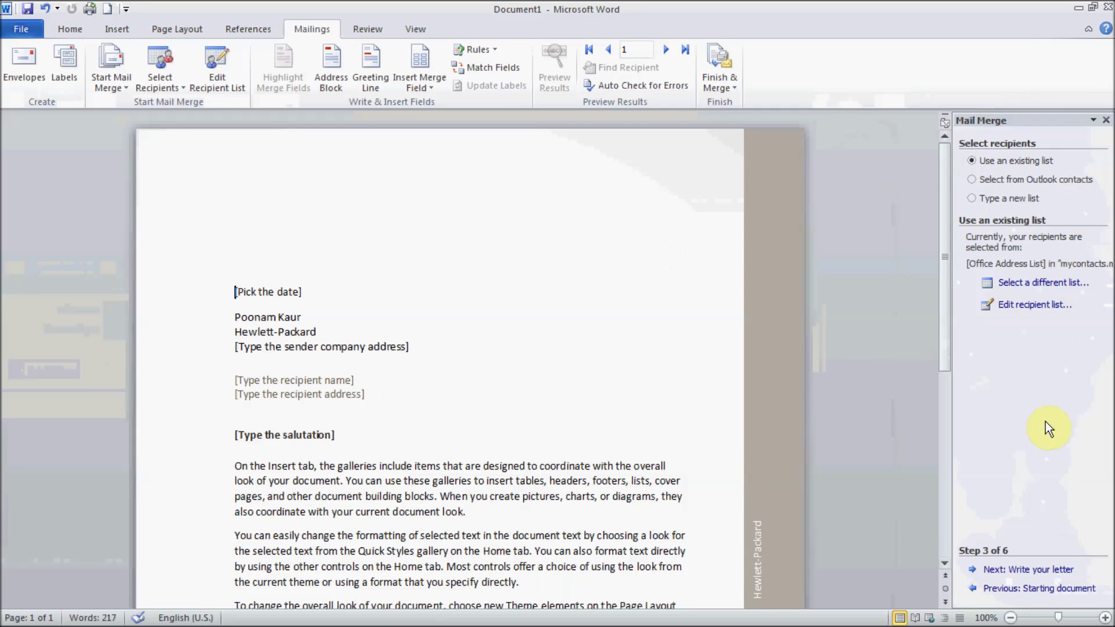
left_click(1027, 572)
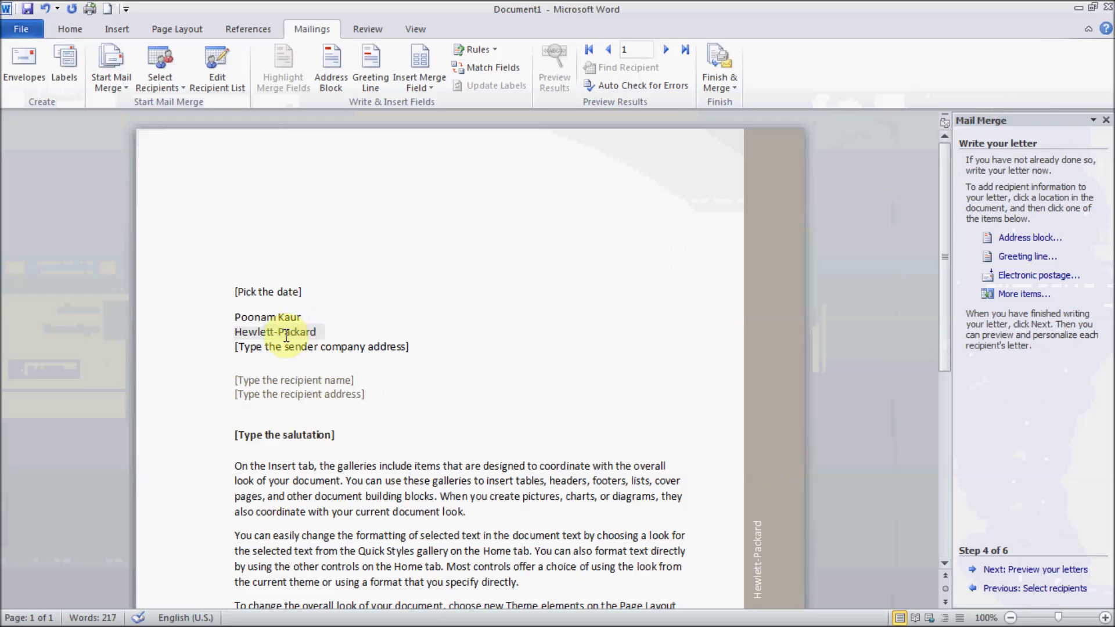
left_click(305, 317)
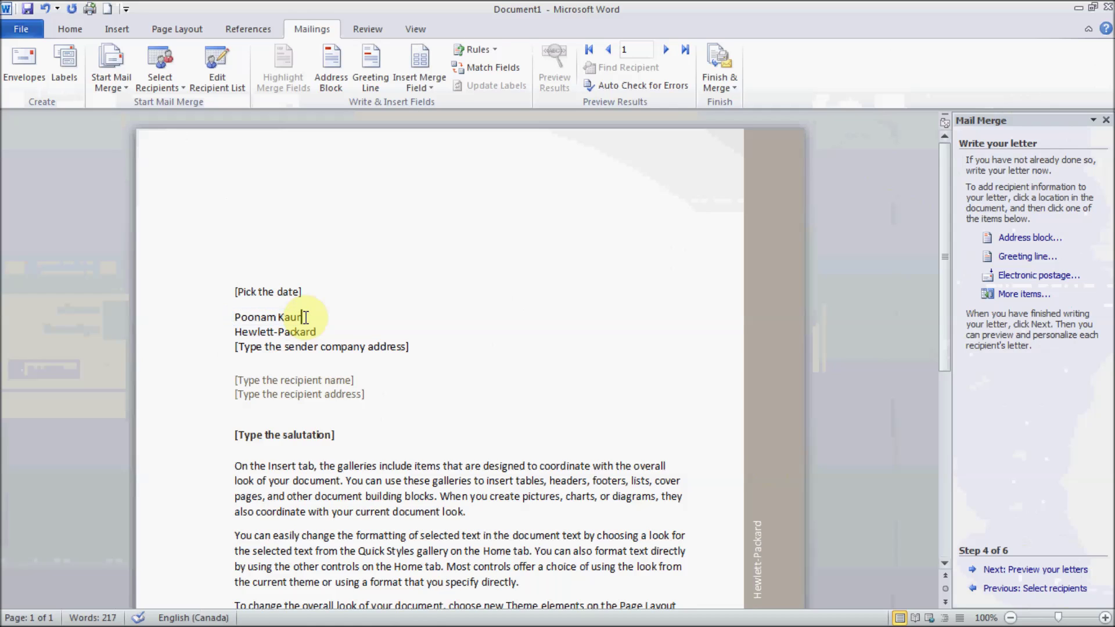
key("shift+Down")
key("shift+Down")
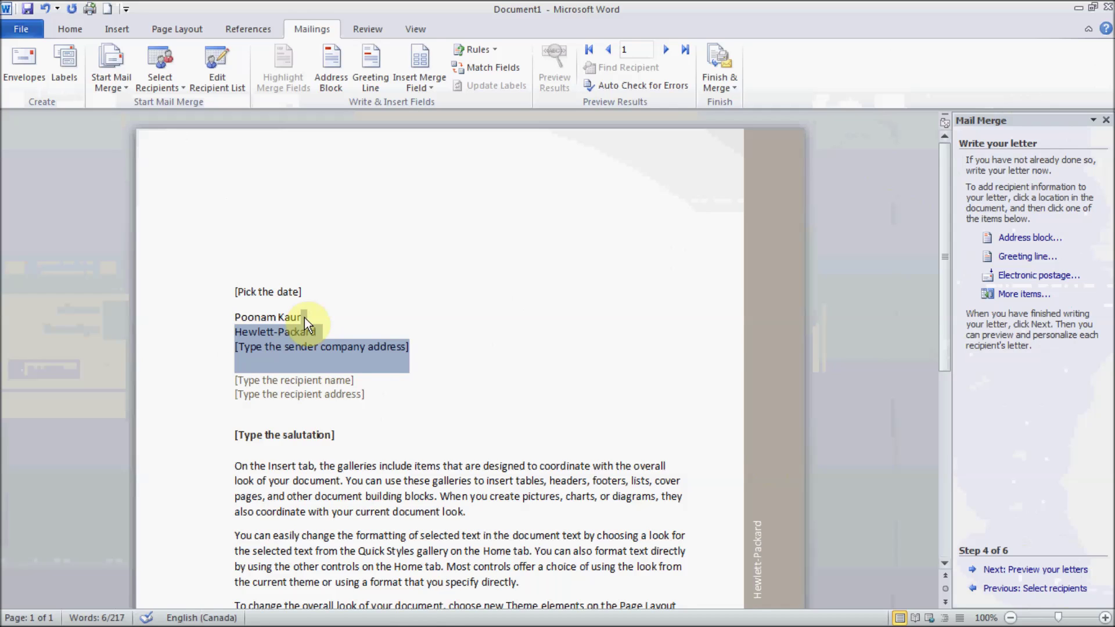
key("shift+Down")
key("shift+Down")
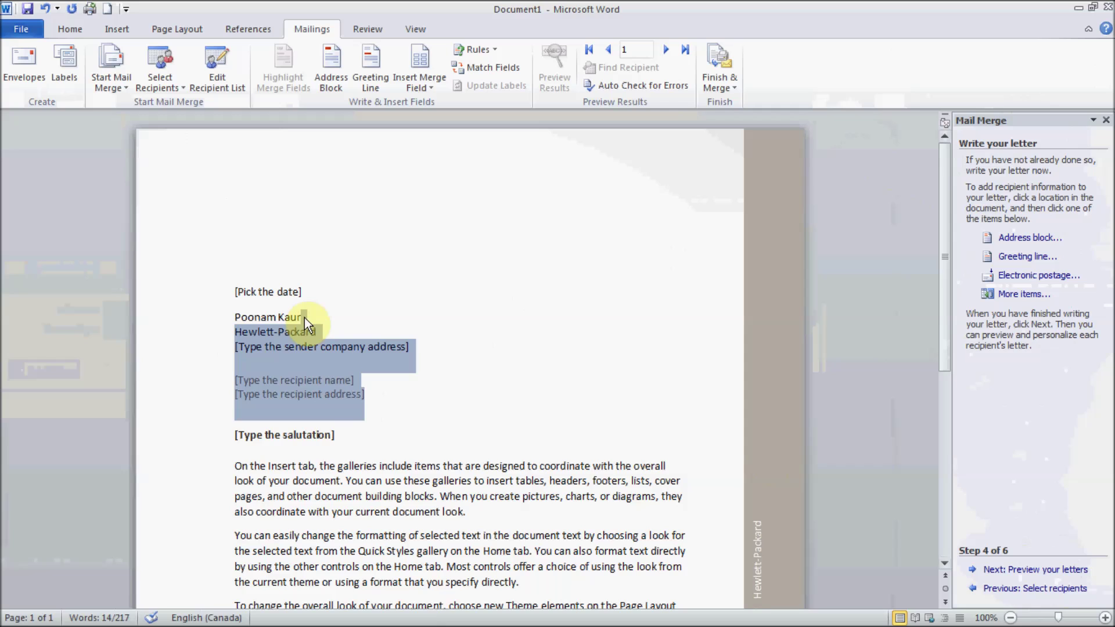
key("Delete")
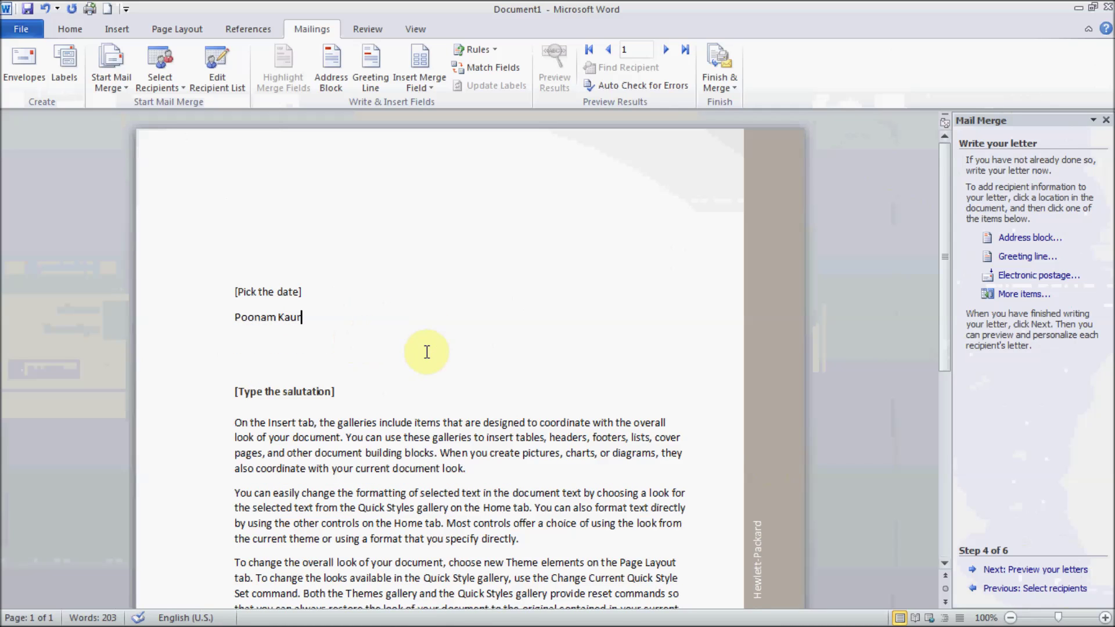
key("Return")
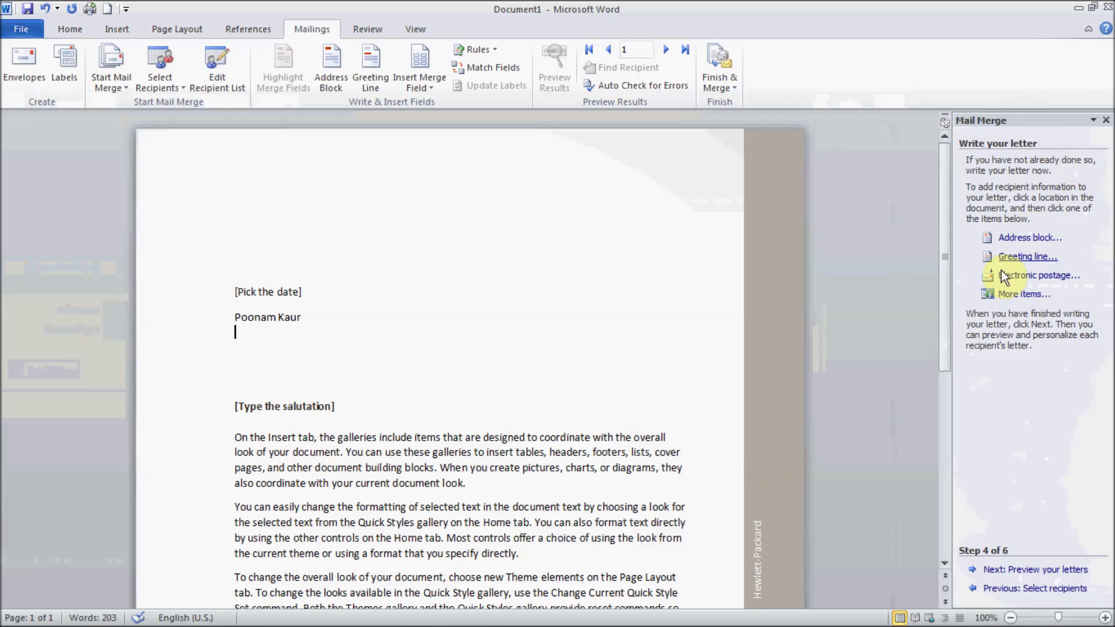
left_click(1018, 238)
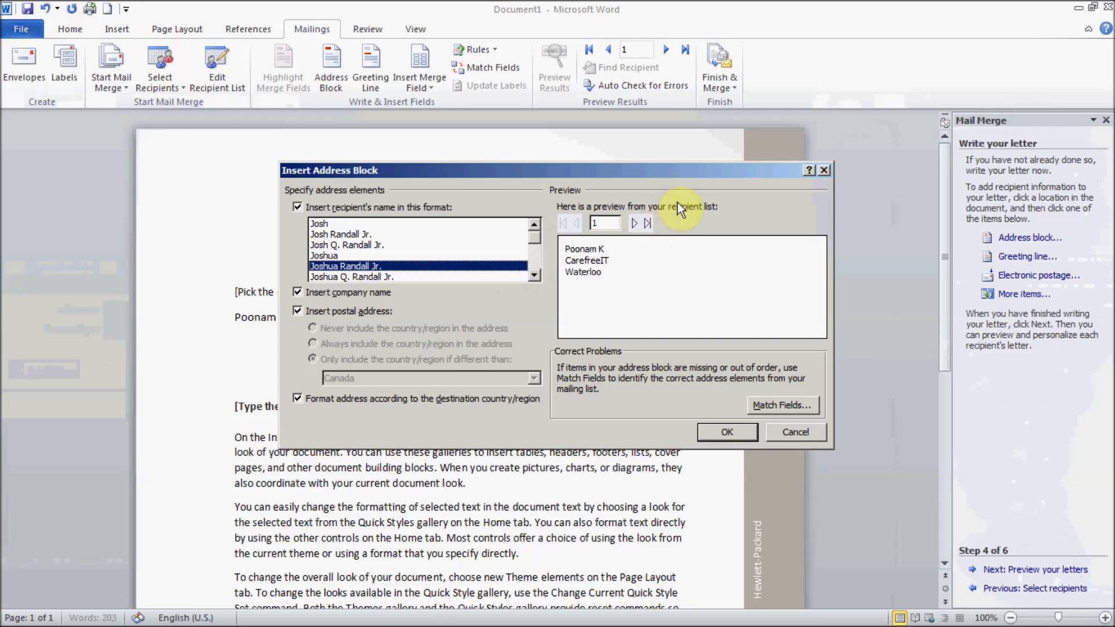
Step: Insert the «AddressBlock» field with the default name format, previewed on recipient 2
left_click(636, 222)
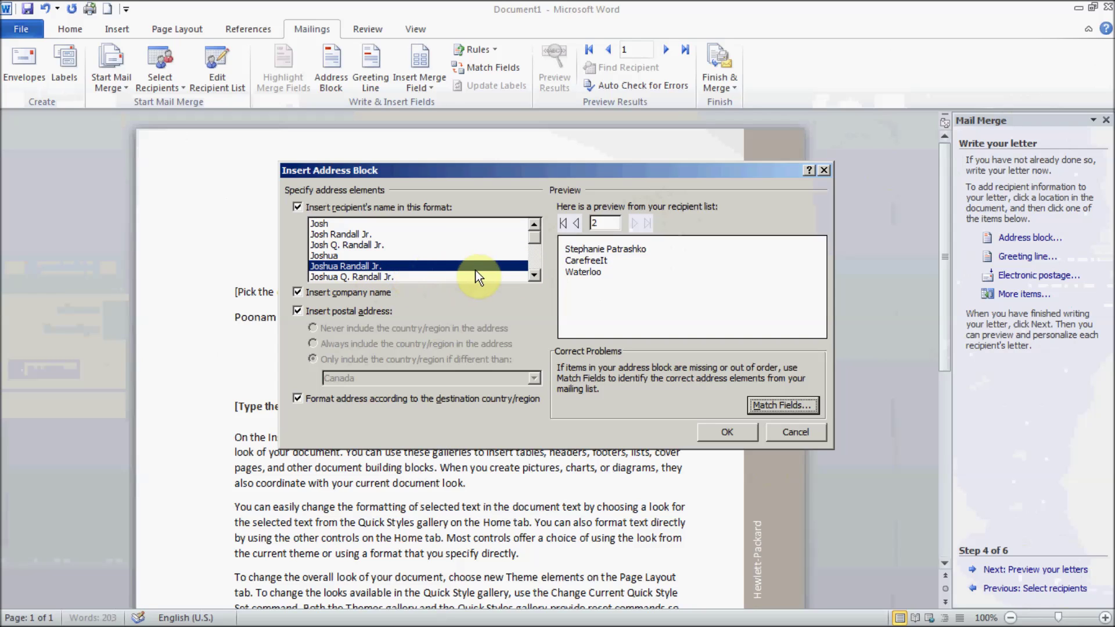
left_click(535, 263)
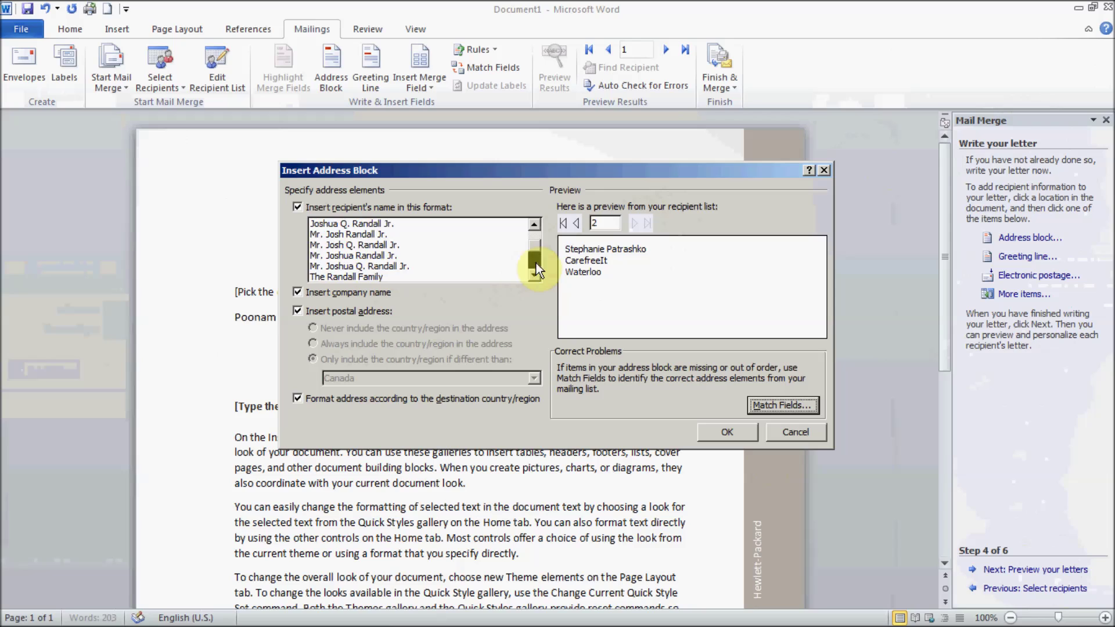
left_click(741, 431)
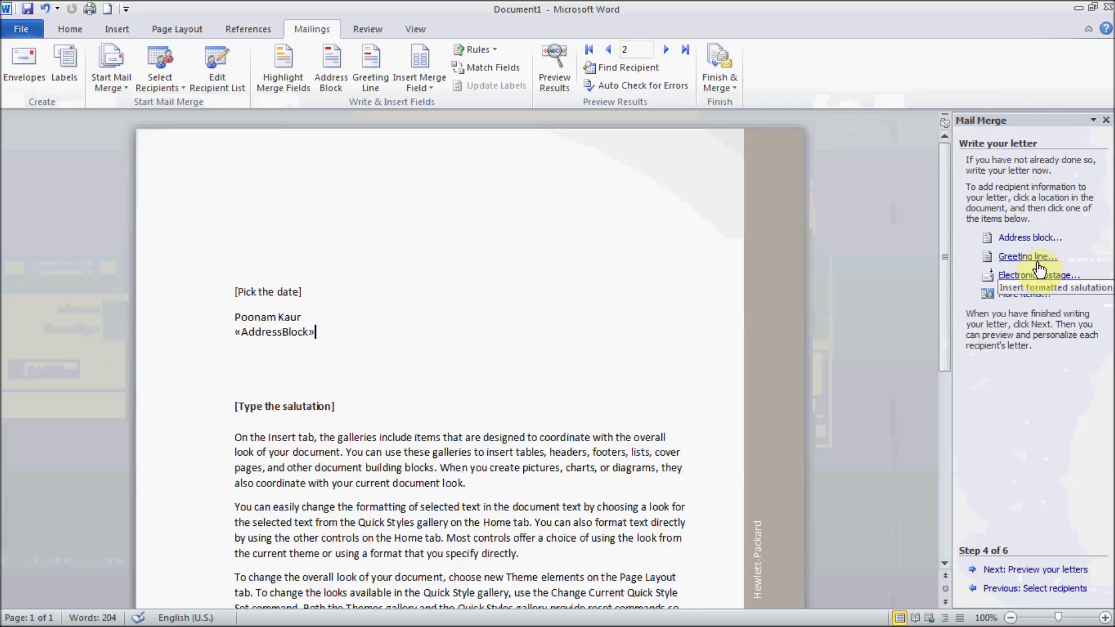
Step: Delete the [Type the salutation] placeholder line below the address block
left_click(316, 379)
key("ctrl+shift+End")
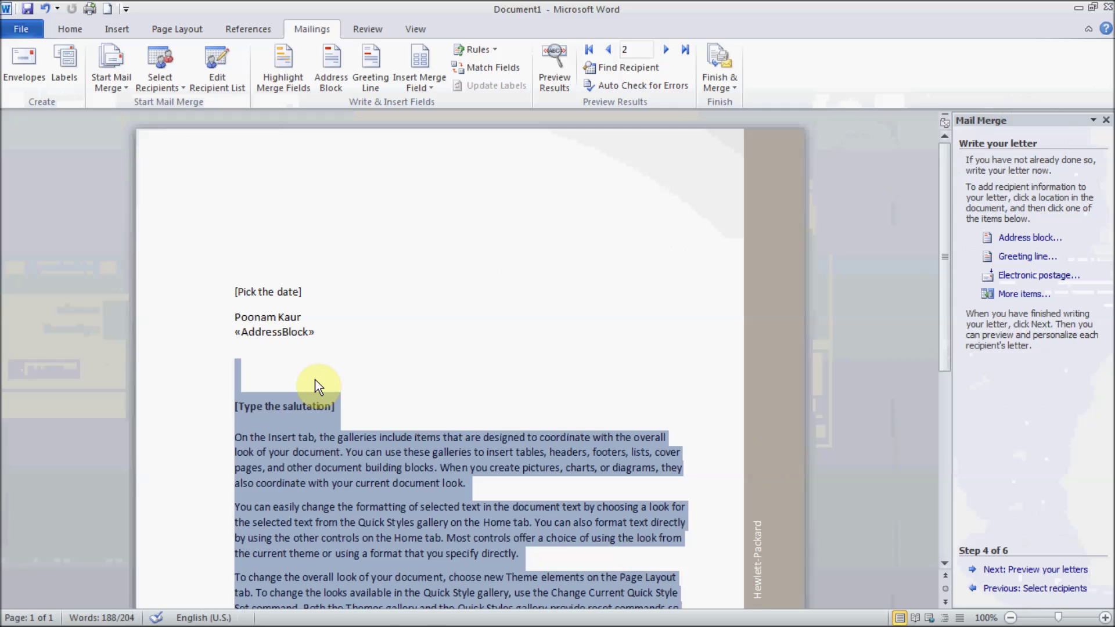
scroll(318, 386, "down", 10)
key("Left")
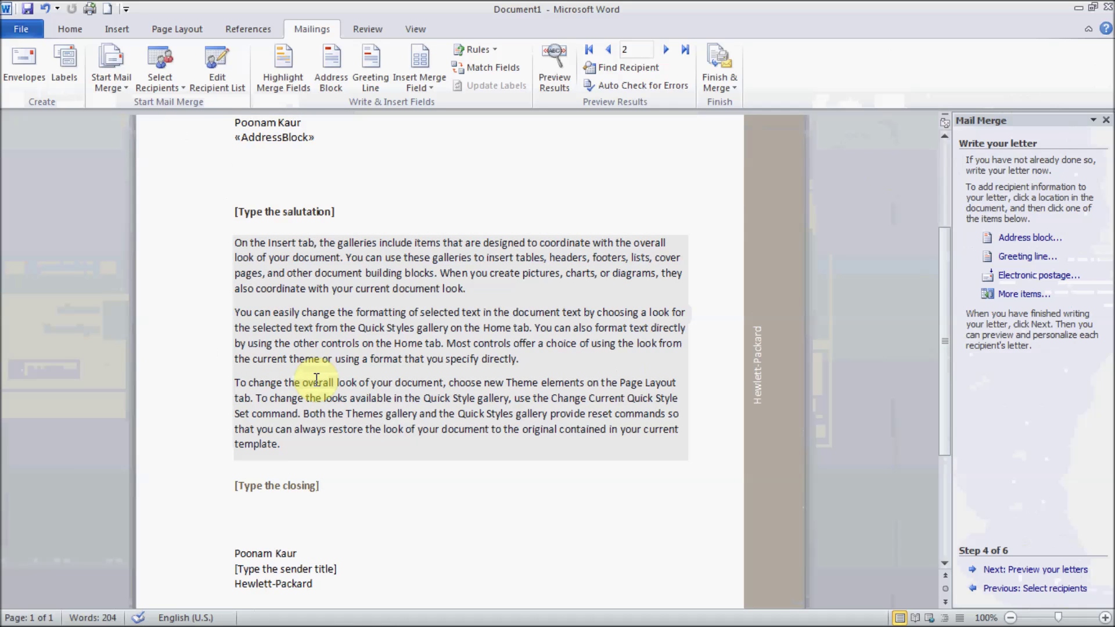
key("shift+Down")
key("shift+Down")
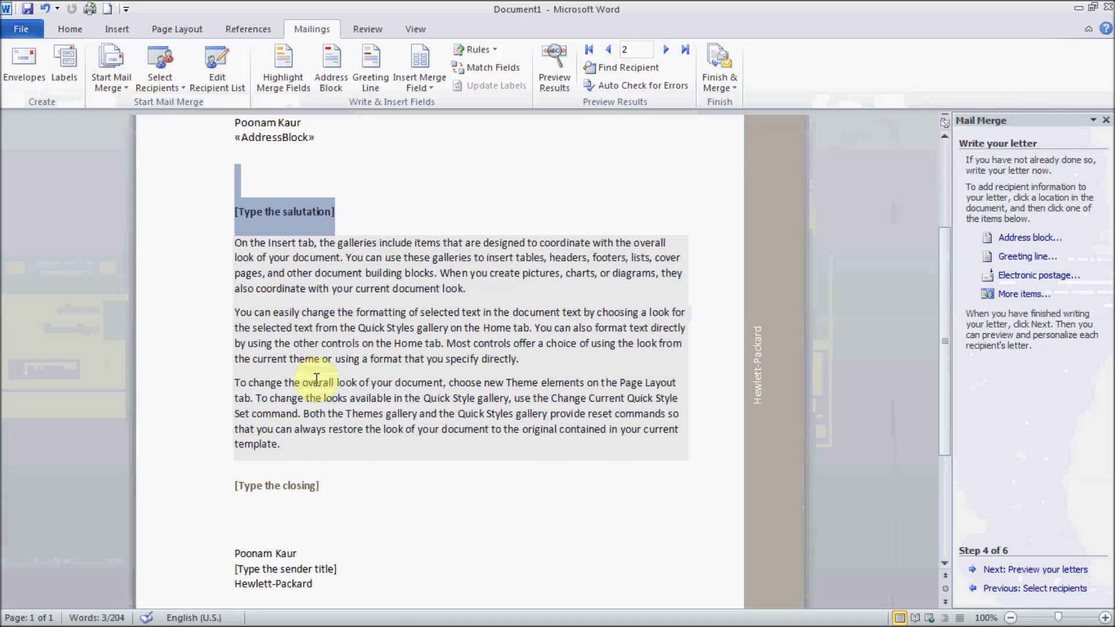
key("Delete")
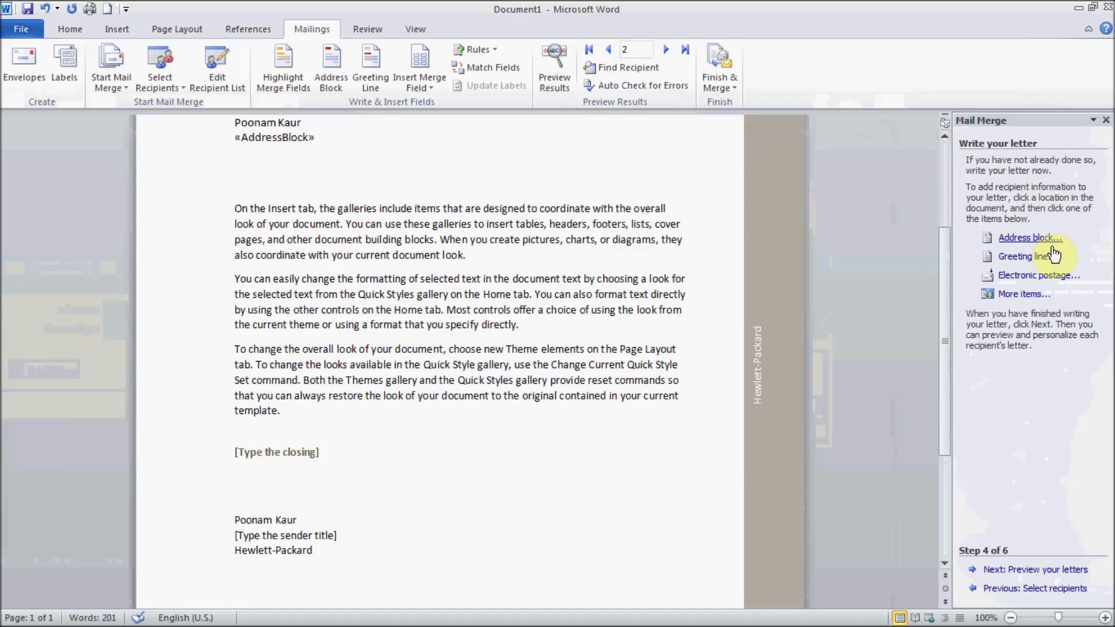
Step: Insert a «GreetingLine» field using Dear and a comma
left_click(1026, 256)
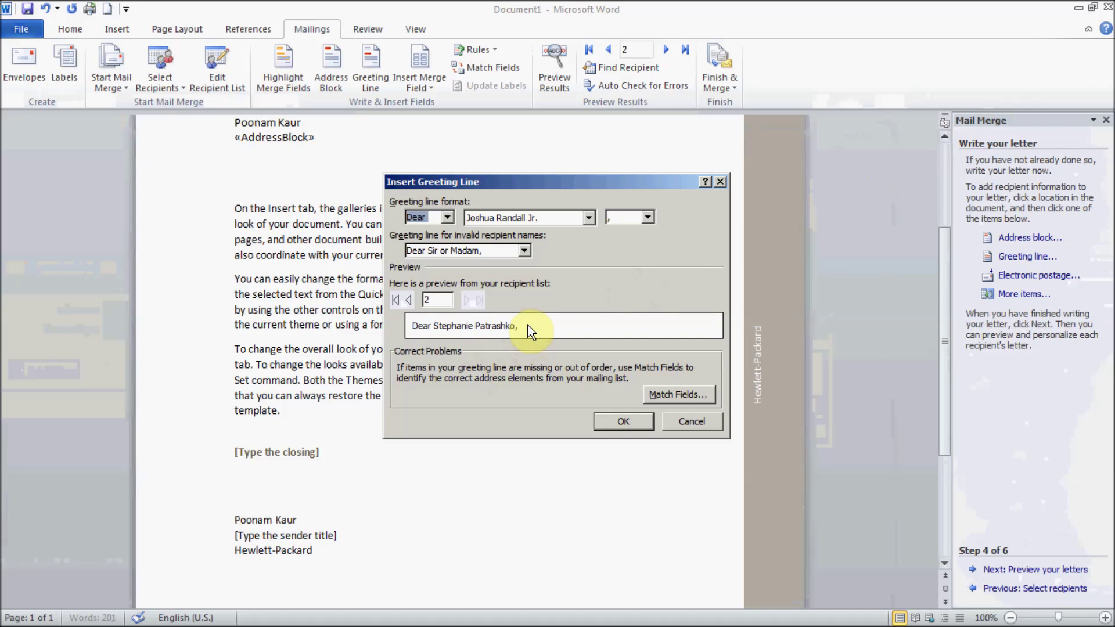
left_click(647, 218)
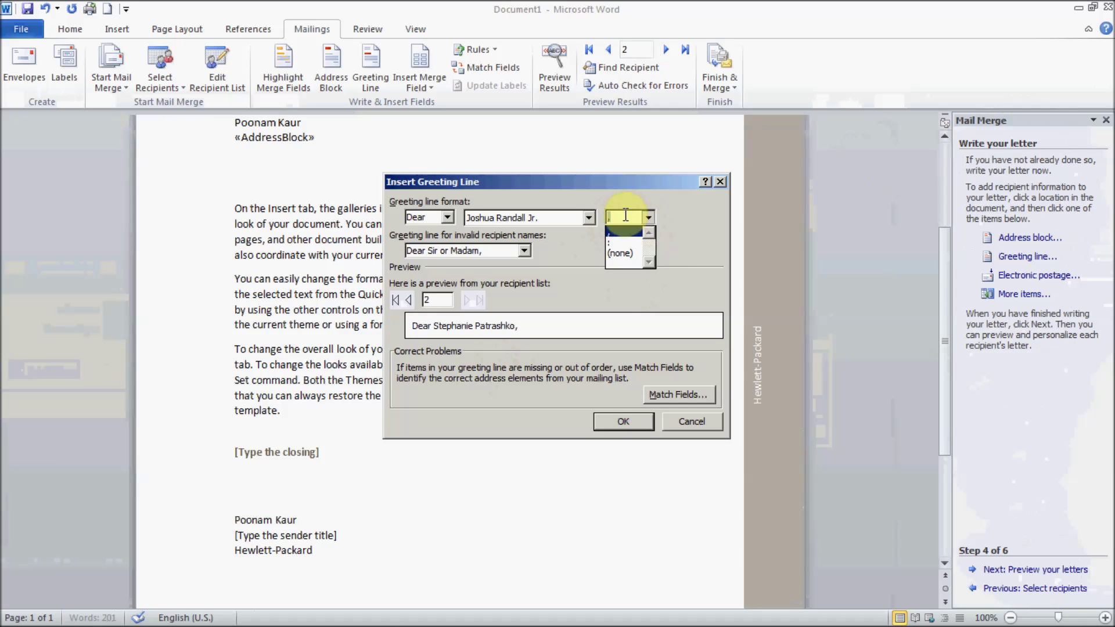
left_click(622, 231)
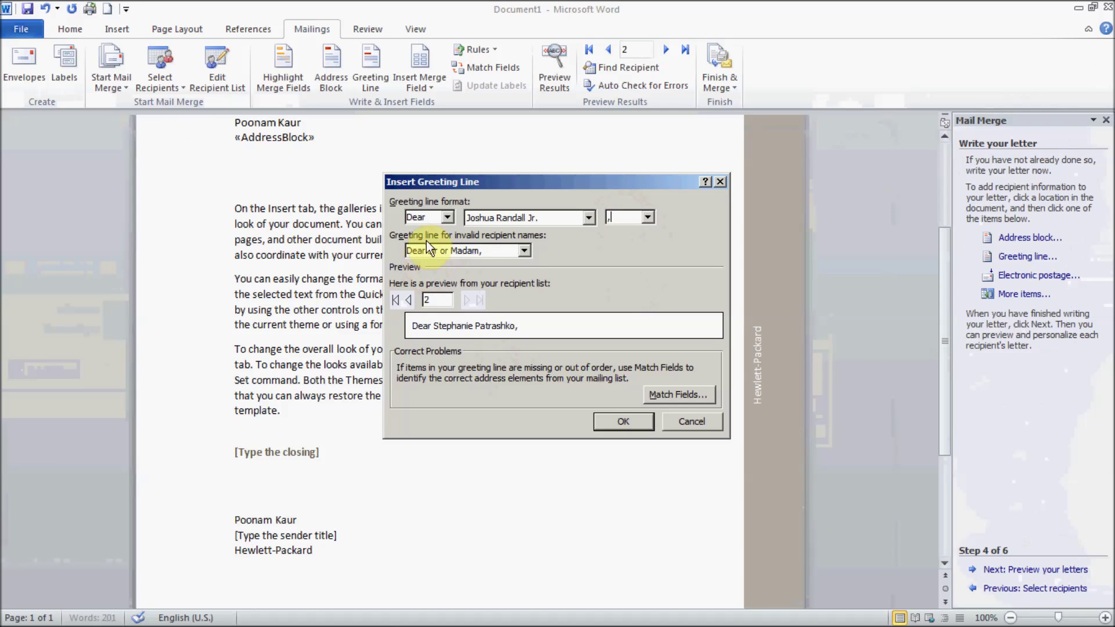
left_click(447, 218)
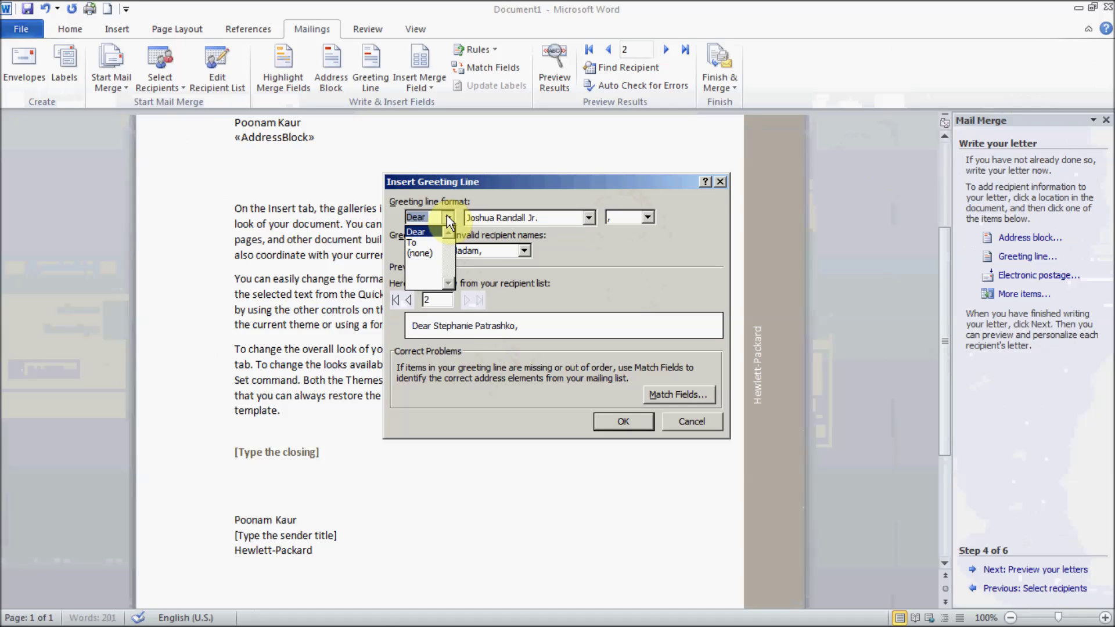
left_click(503, 194)
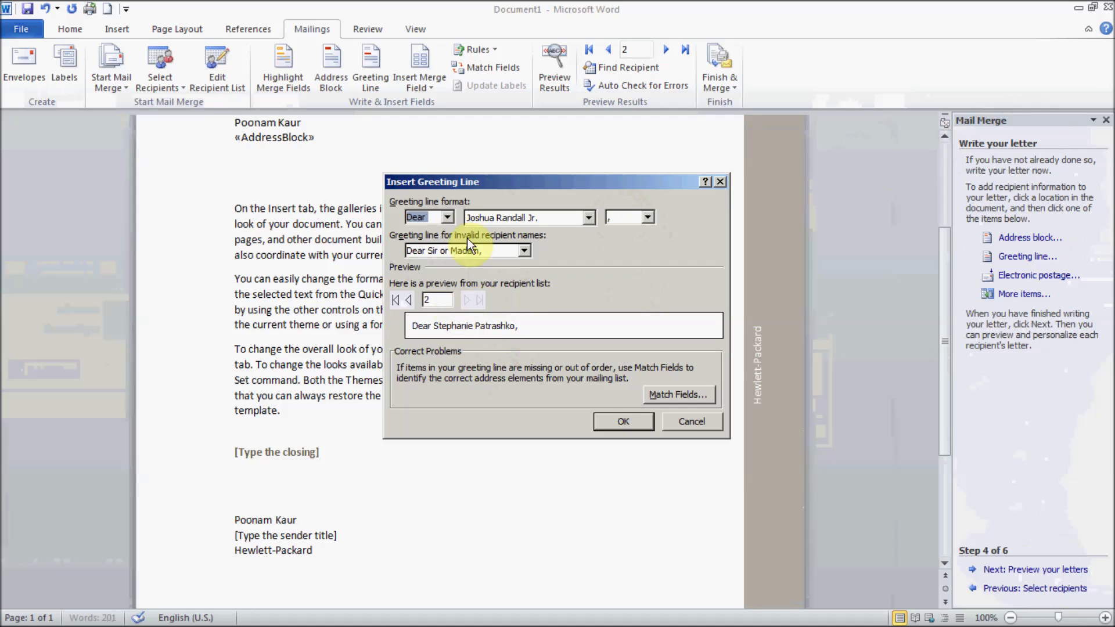
left_click(619, 421)
left_click(645, 282)
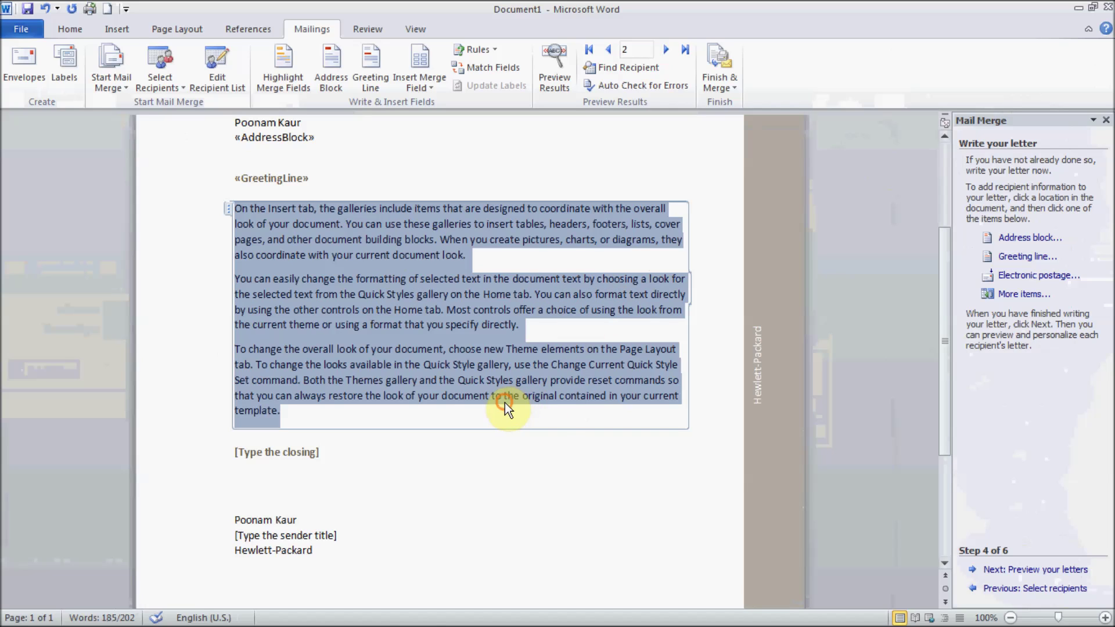
left_click(315, 452)
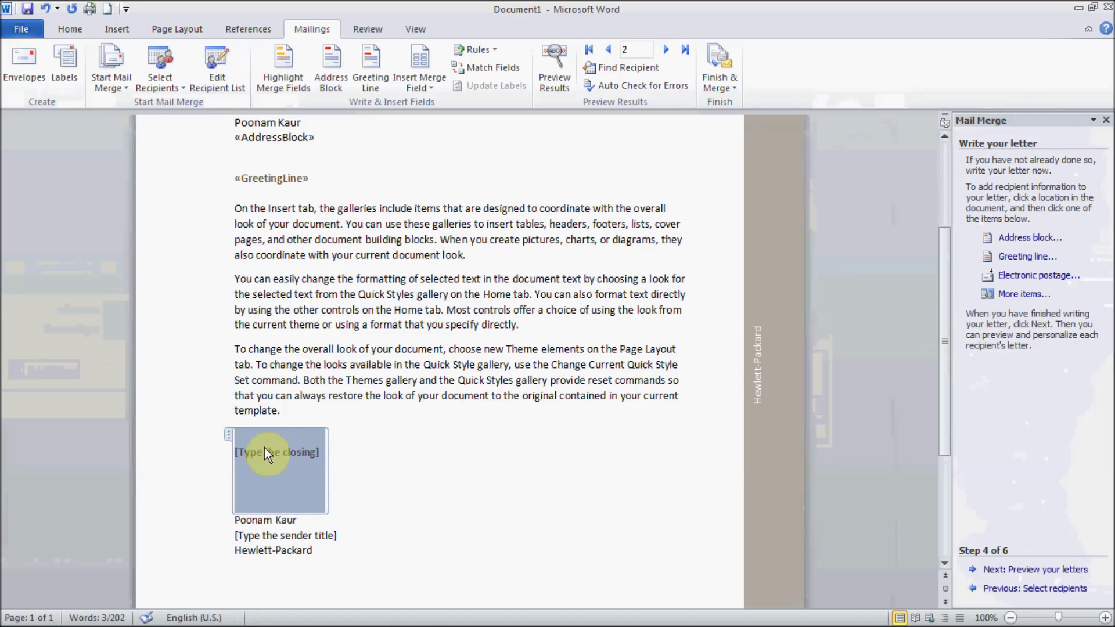
Step: Replace the closing placeholder with 'Thanks,' on its own line
key("Delete")
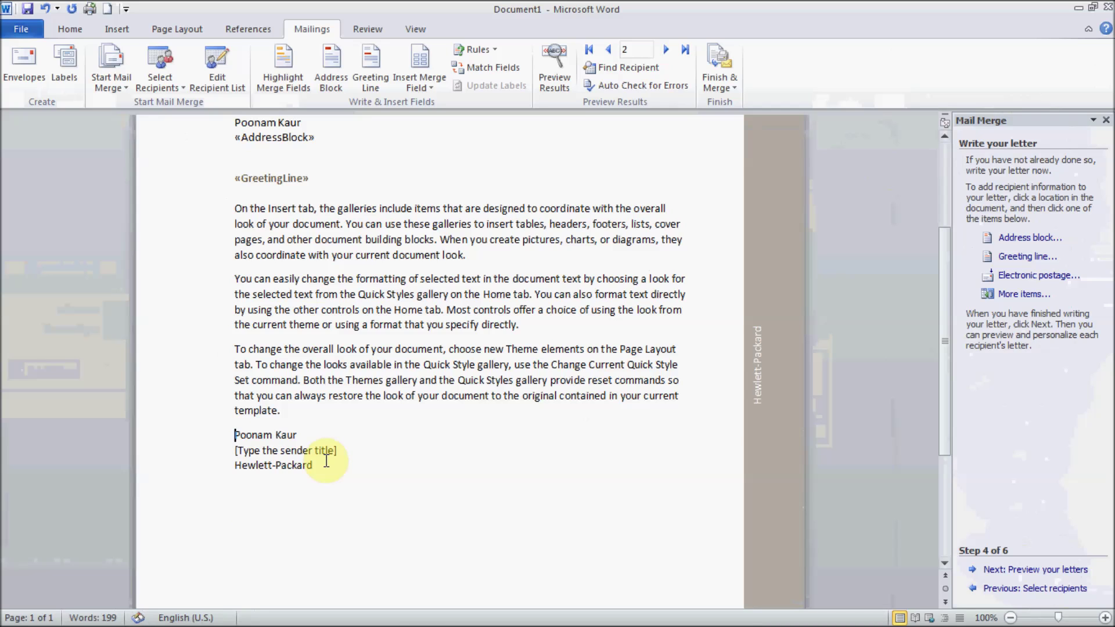
key("Return")
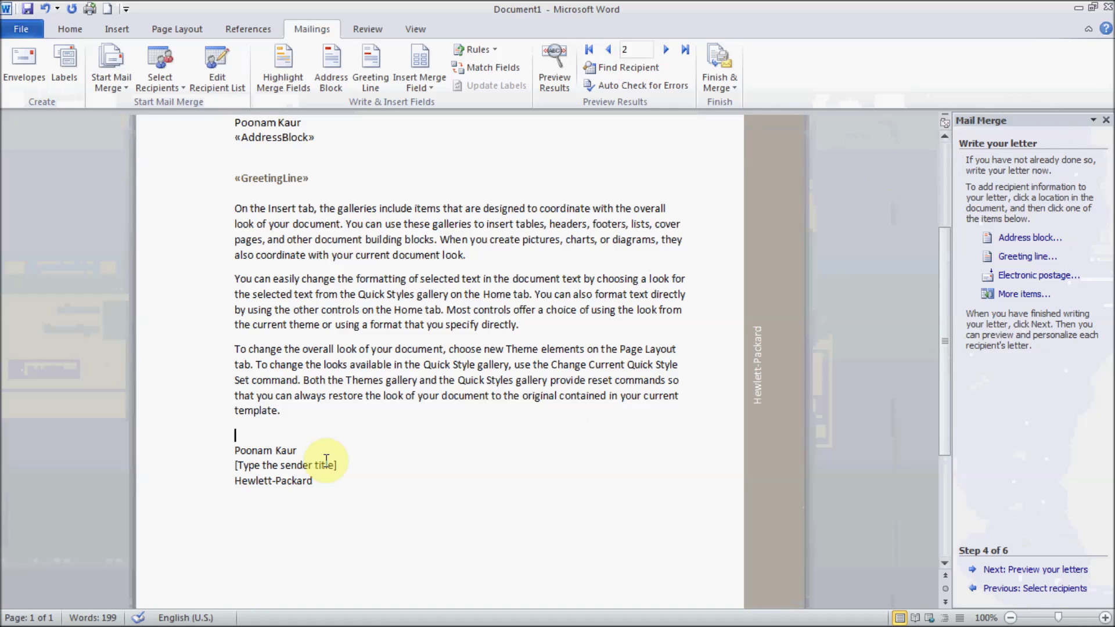
type("Thanks,")
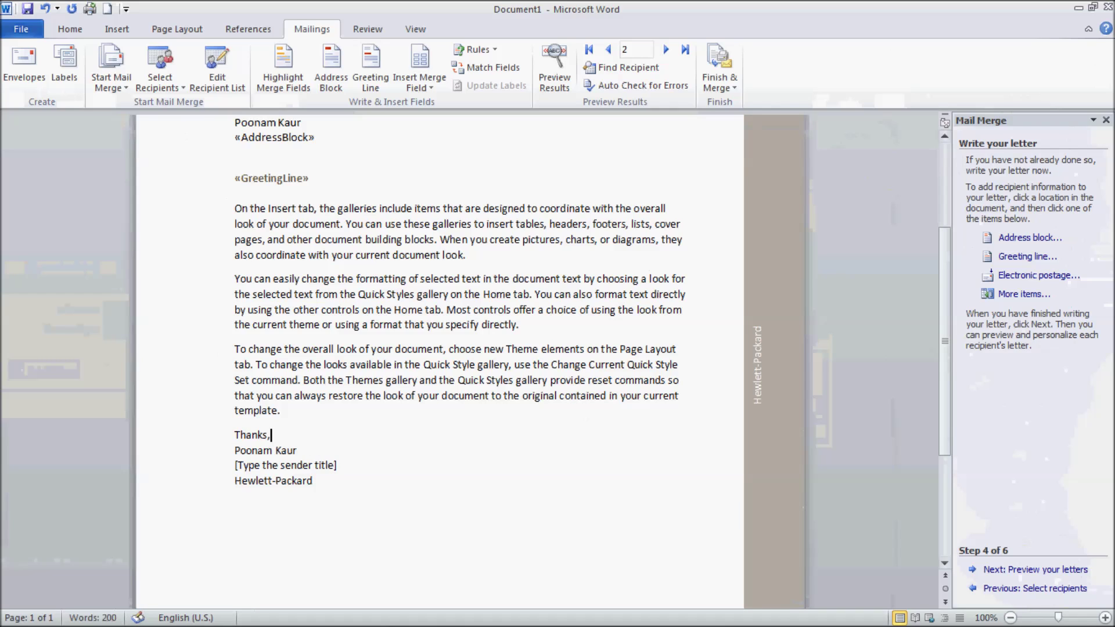
key("Return")
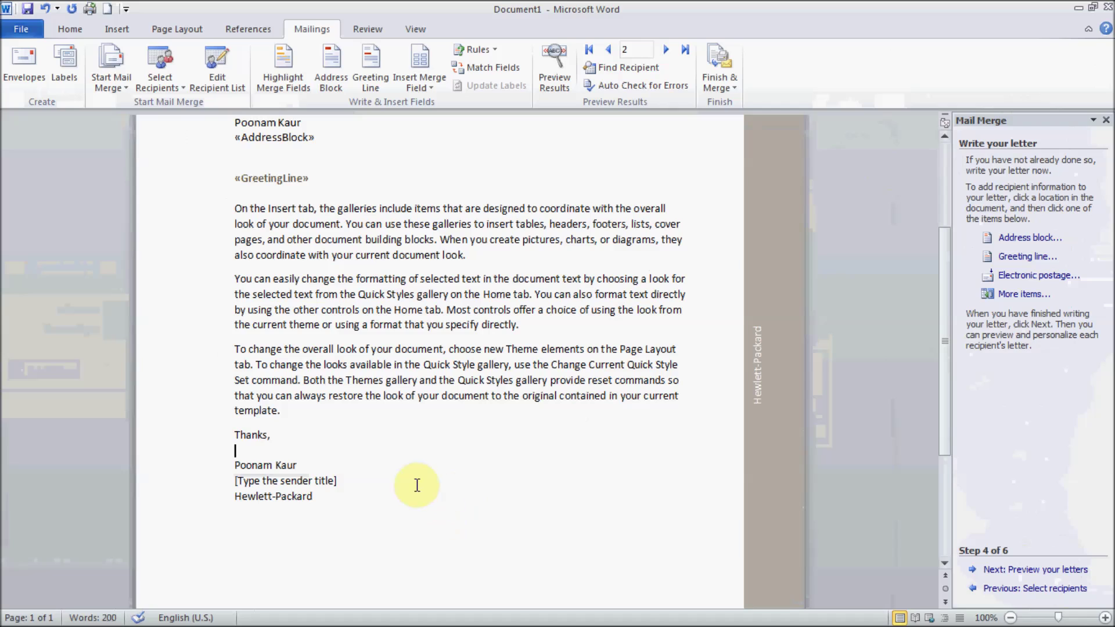
Step: Delete the sender title placeholder and change the company Hewlett-Packard to CarefreeIT
left_click(354, 480)
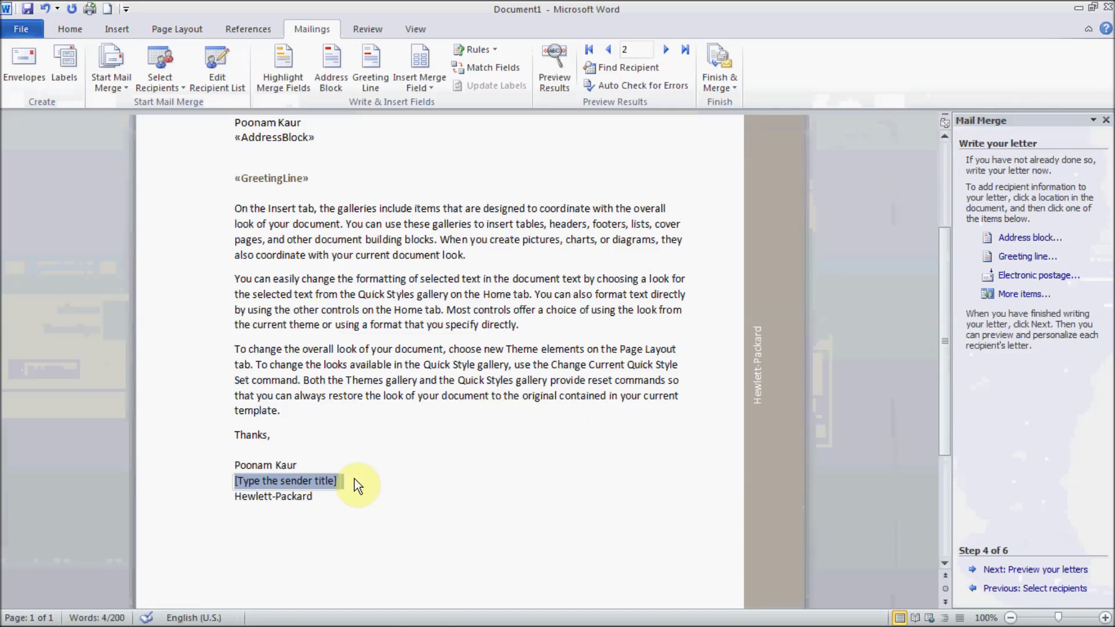
key("Delete")
key("Delete")
key("shift+Right")
key("shift+Right")
key("shift+Right")
key("shift+Right")
key("shift+Right")
key("shift+Right")
key("shift+Right")
key("shift+Right")
key("shift+Right")
key("shift+Right")
key("shift+Right")
key("shift+Right")
key("shift+Right")
key("shift+Right")
key("shift+Right")
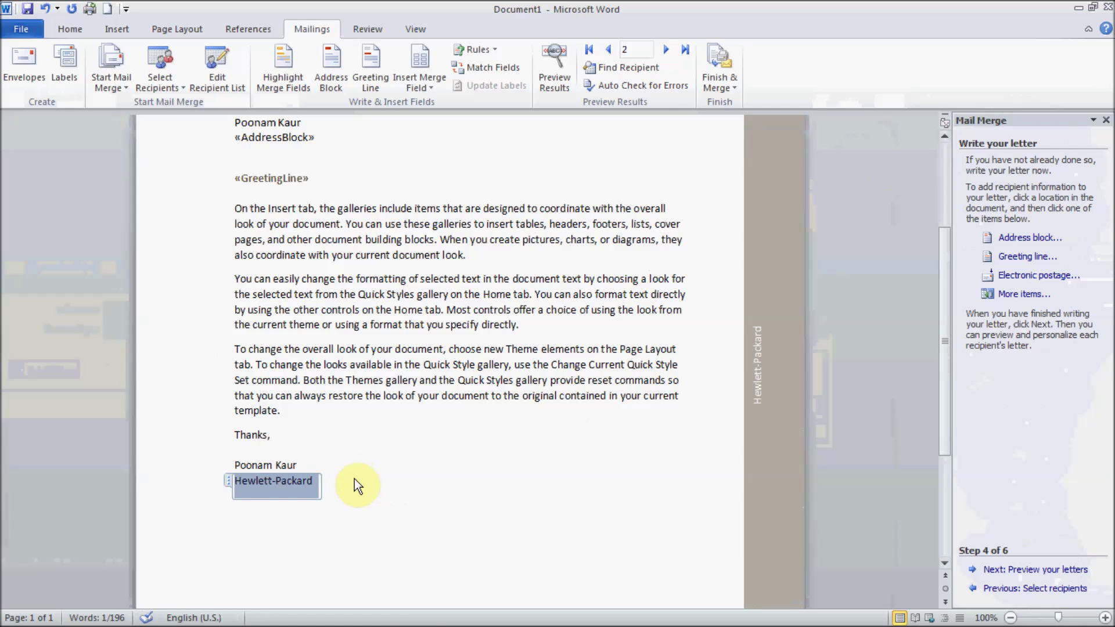
key("Right")
type("Caref")
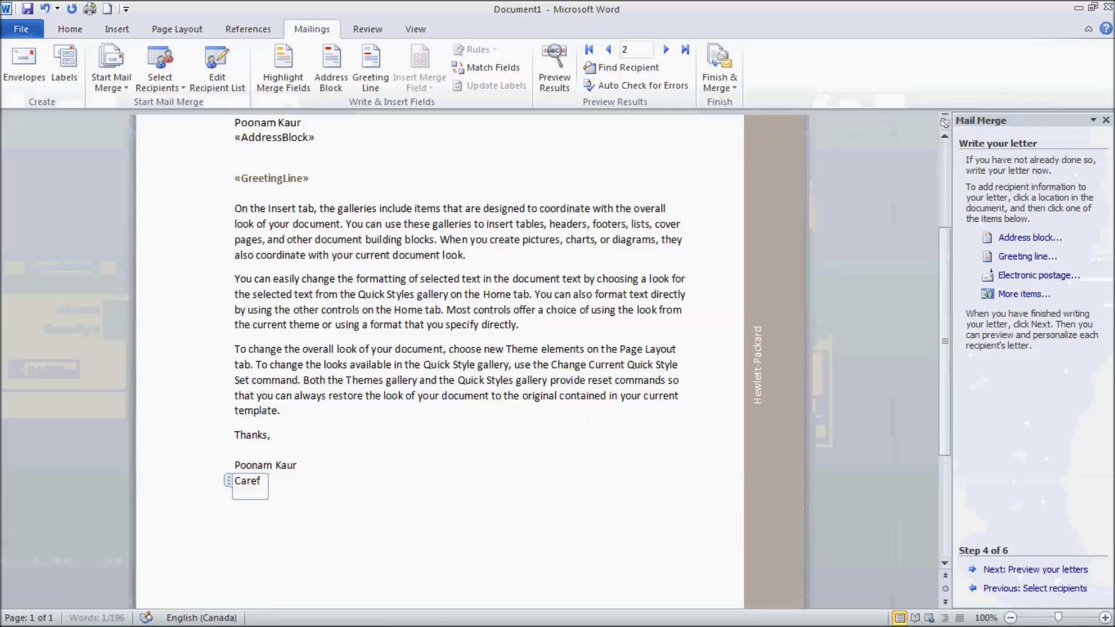
type("reelT")
left_click(456, 463)
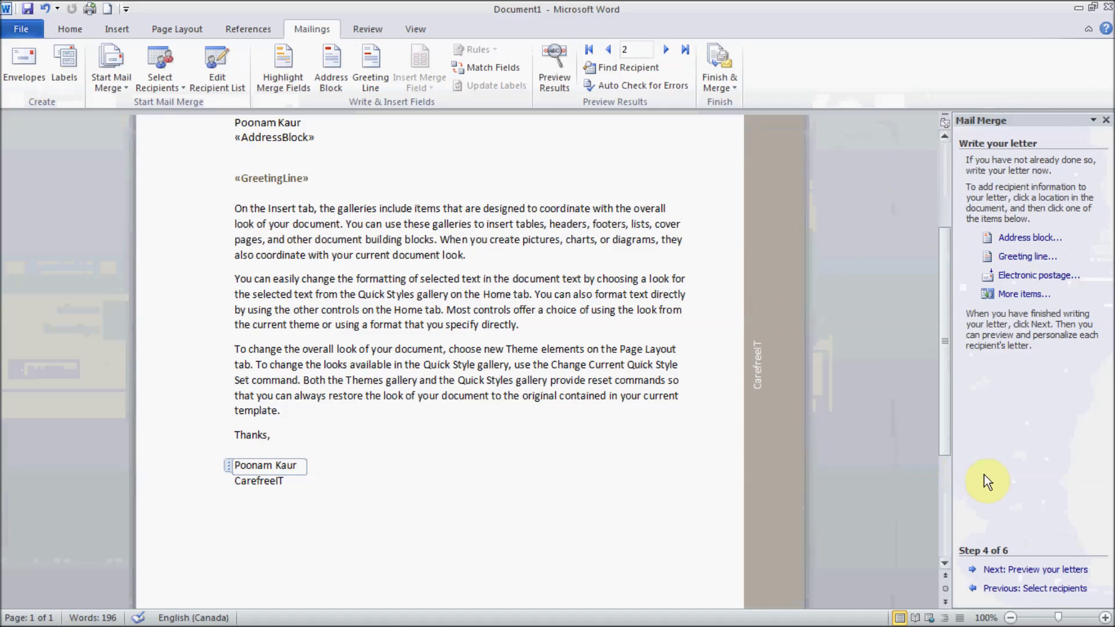
left_click(1031, 575)
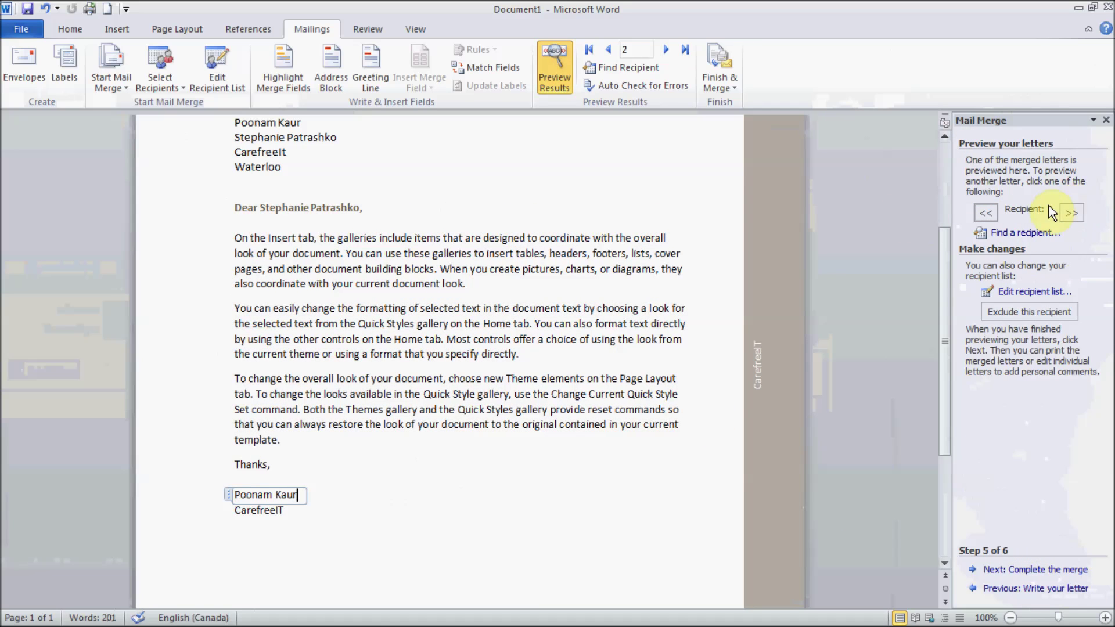
Step: Preview recipient 1's merged letter, then step forward to recipient 2's personalised letter
left_click(940, 166)
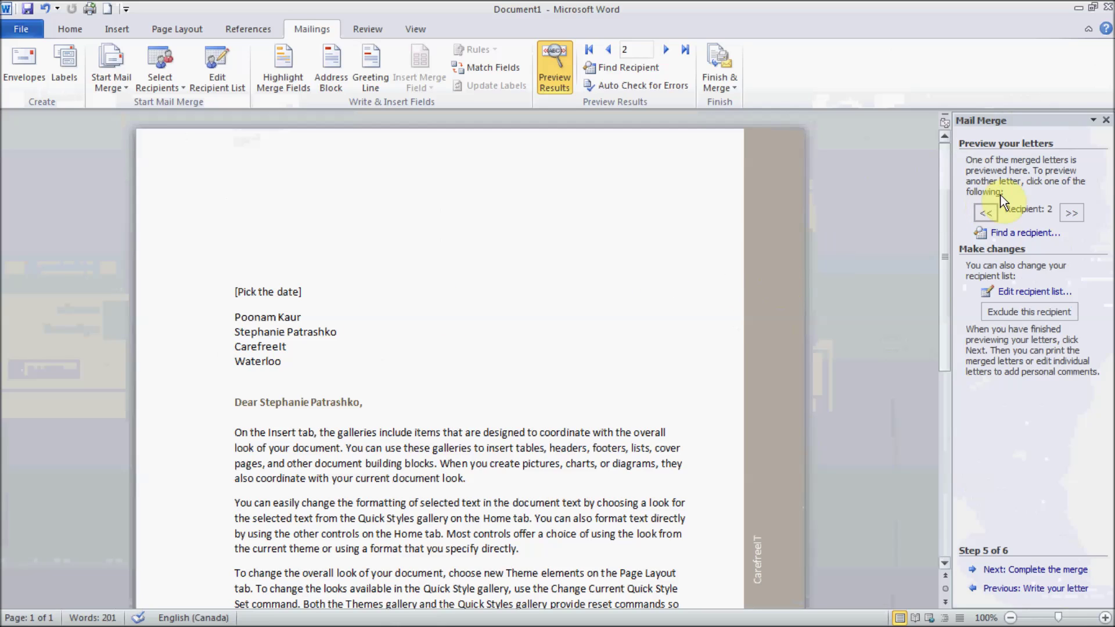
left_click(984, 213)
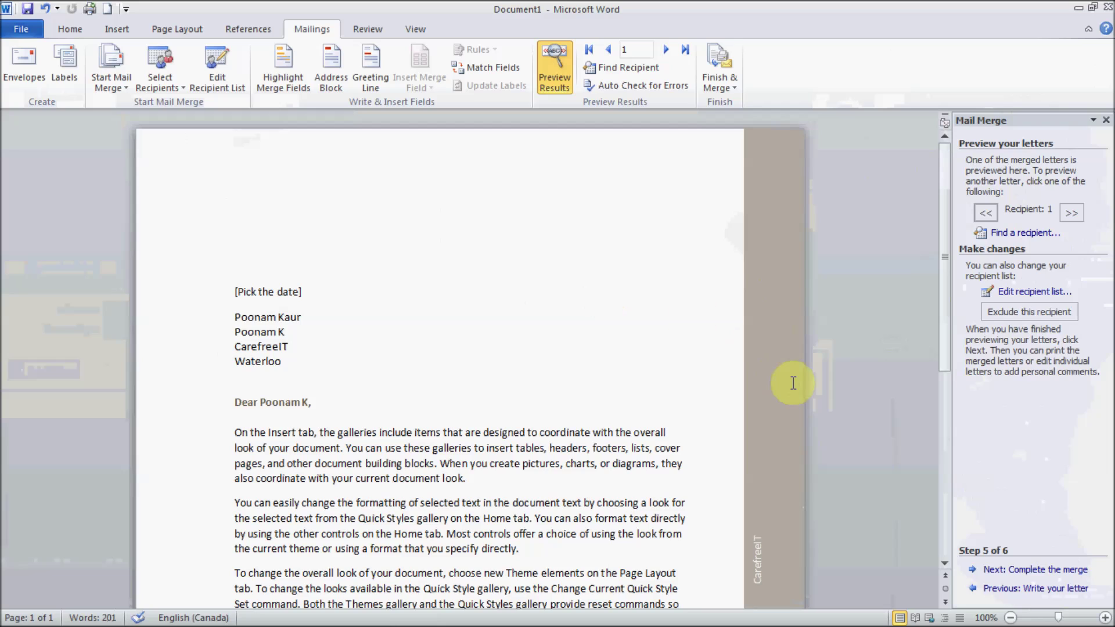
left_click(948, 513)
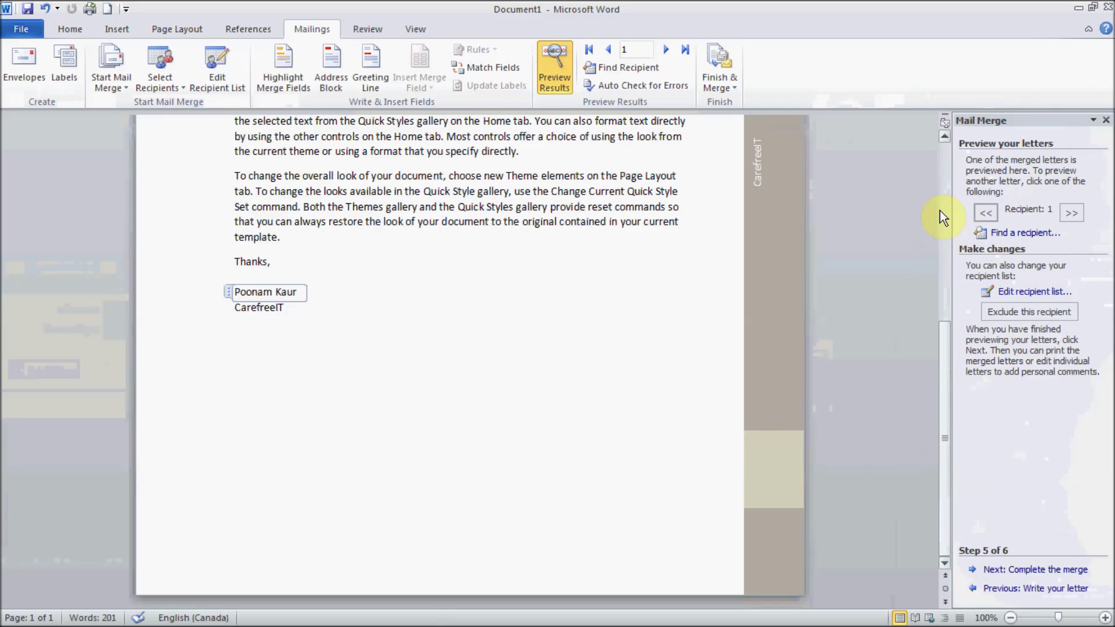
key("ctrl+shift+Home")
left_click(946, 185)
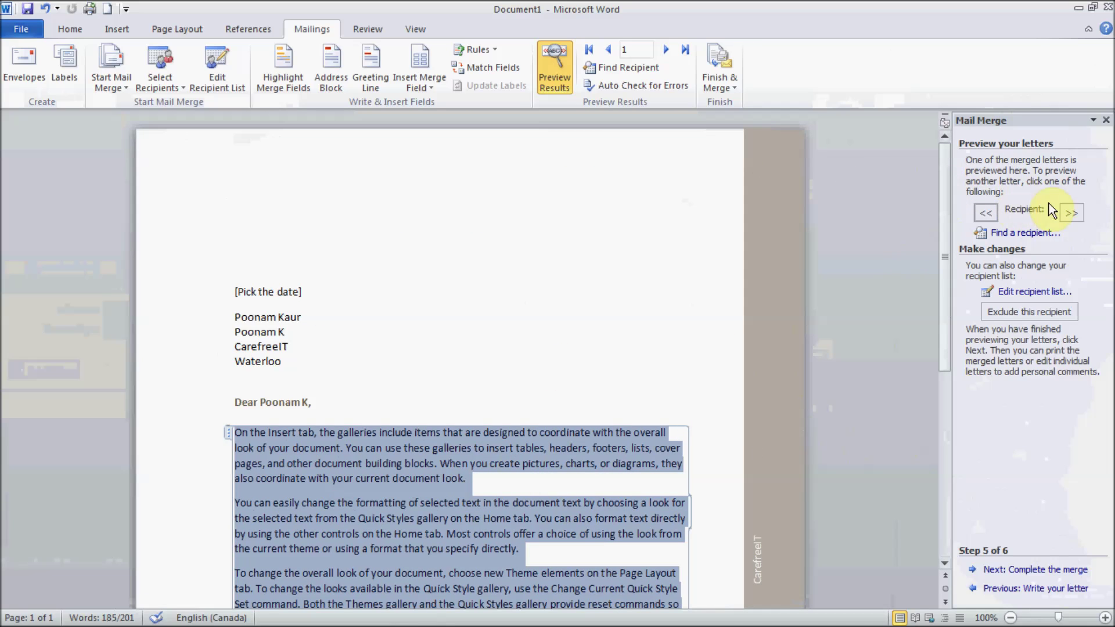
left_click(1072, 212)
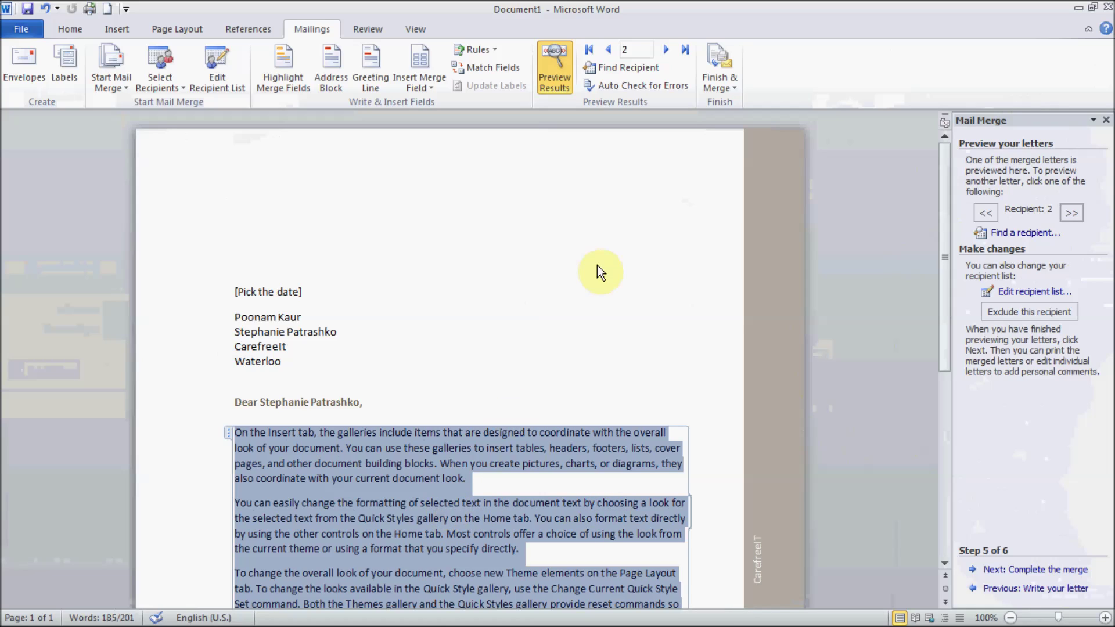
left_click(1025, 292)
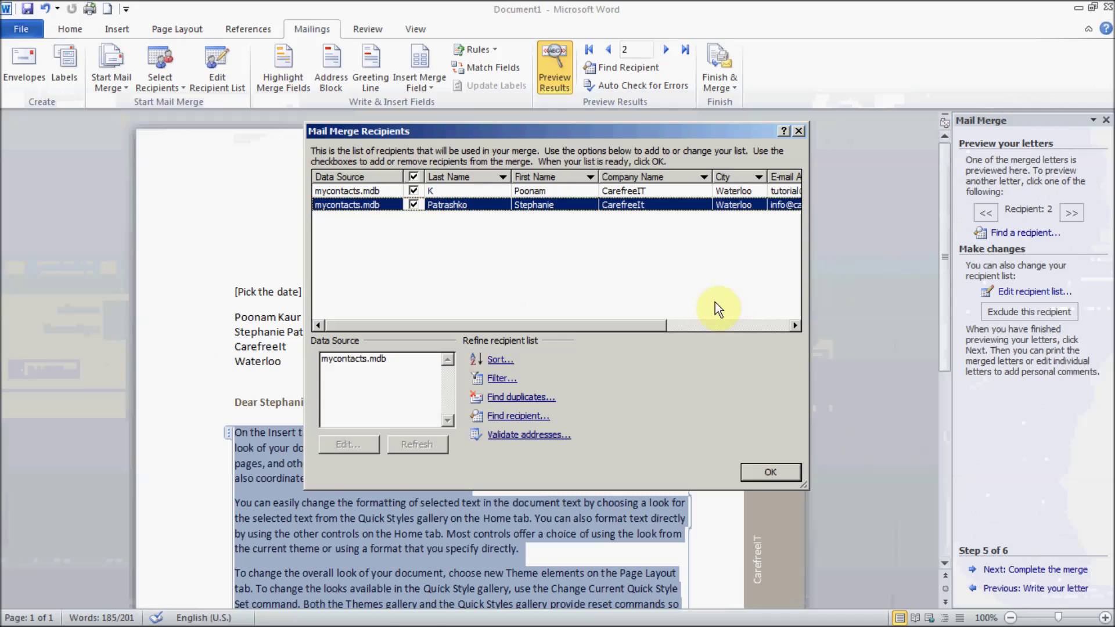
left_click(415, 238)
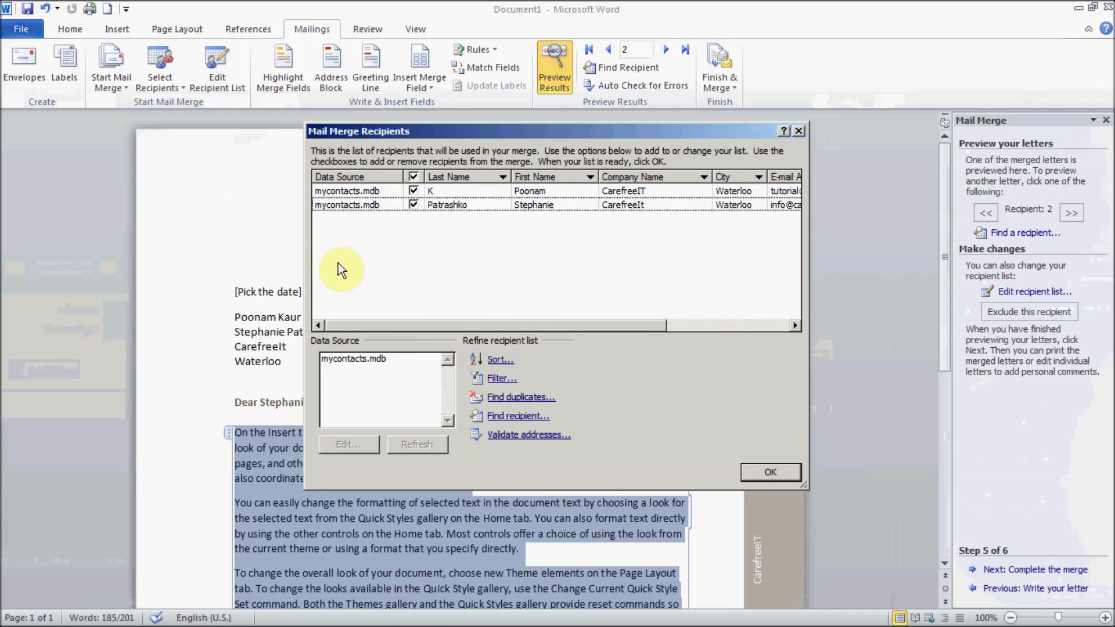
left_click(369, 360)
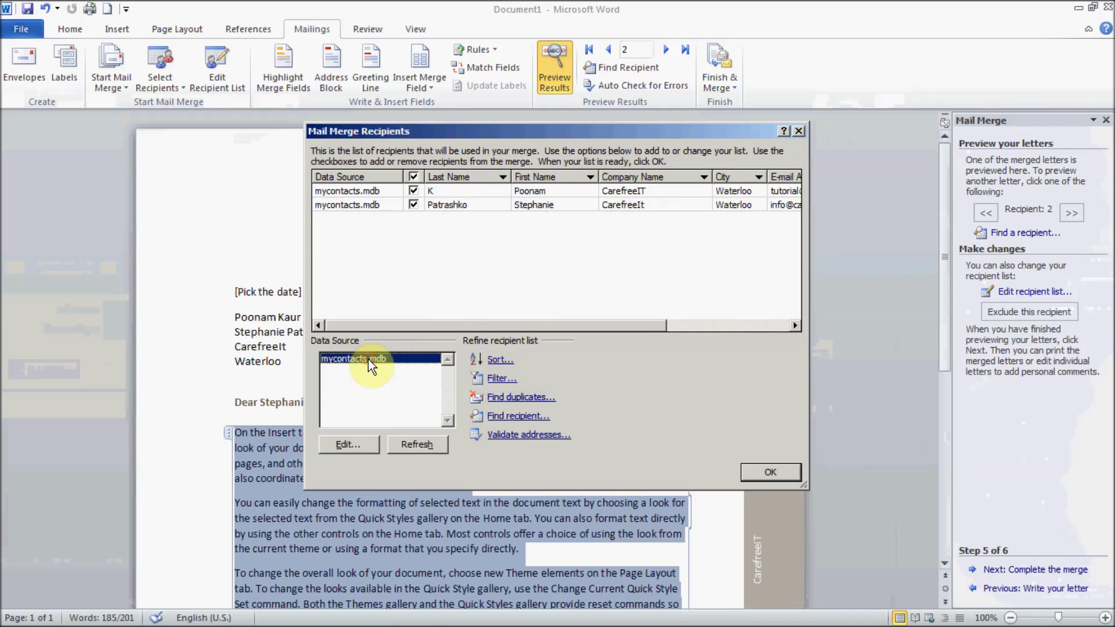
left_click(351, 445)
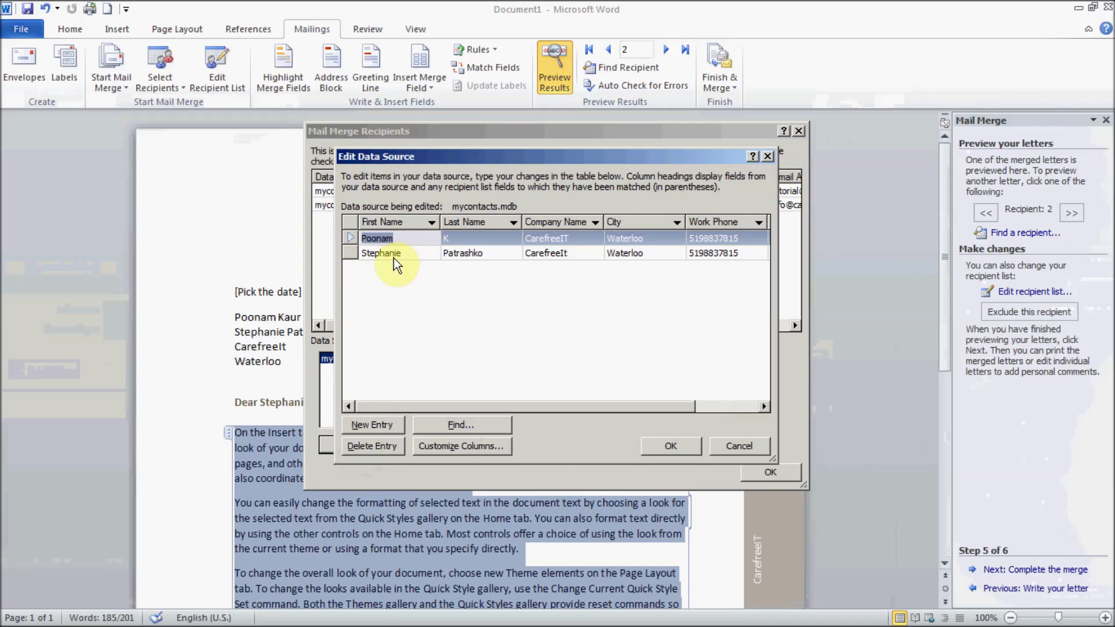
left_click(380, 427)
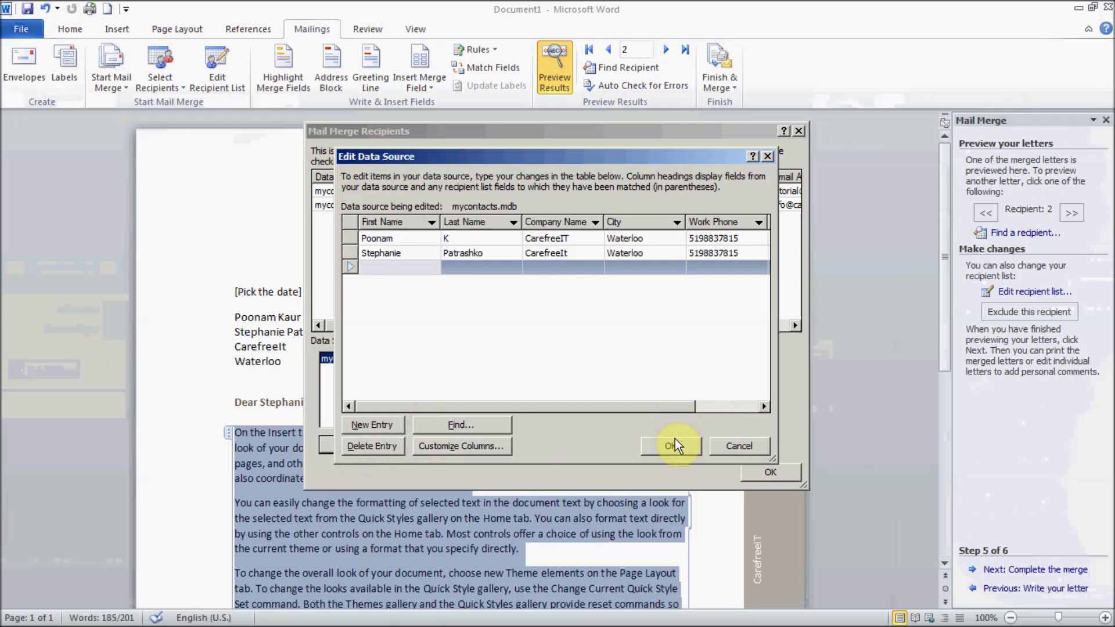
left_click(724, 447)
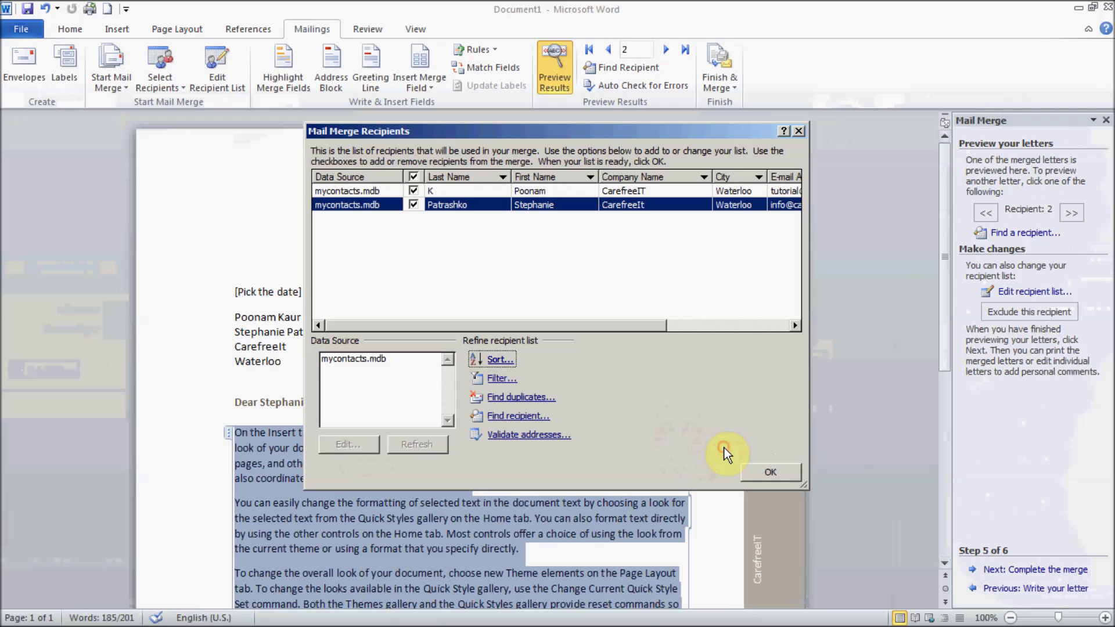
left_click(779, 472)
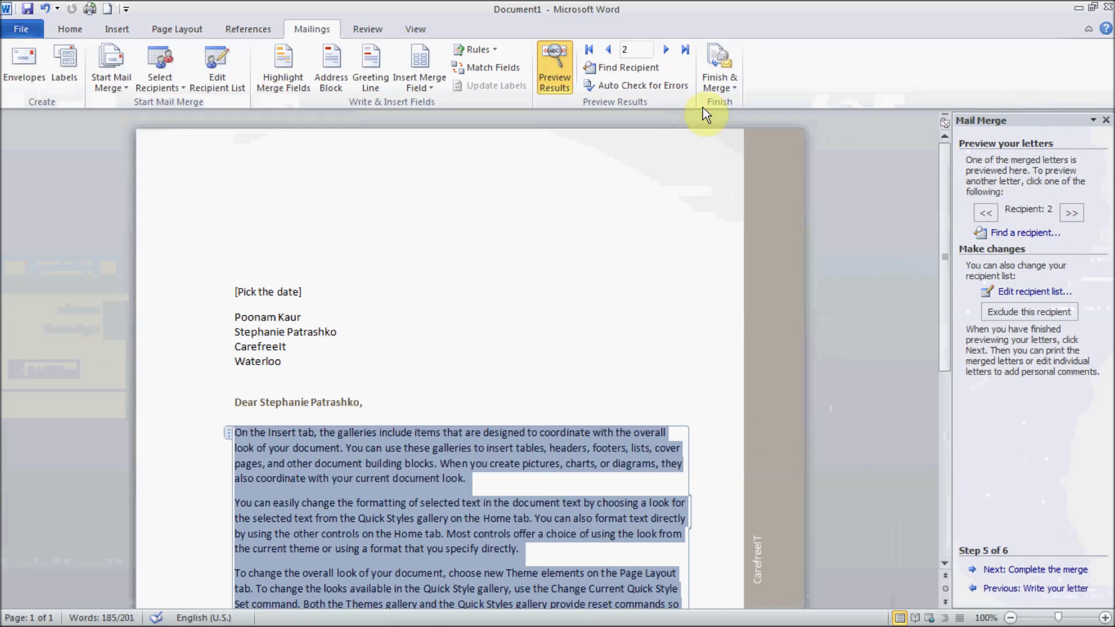
Step: Advance to Complete the merge and bring up the Merge to E-mail settings from Finish & Merge
left_click(1040, 571)
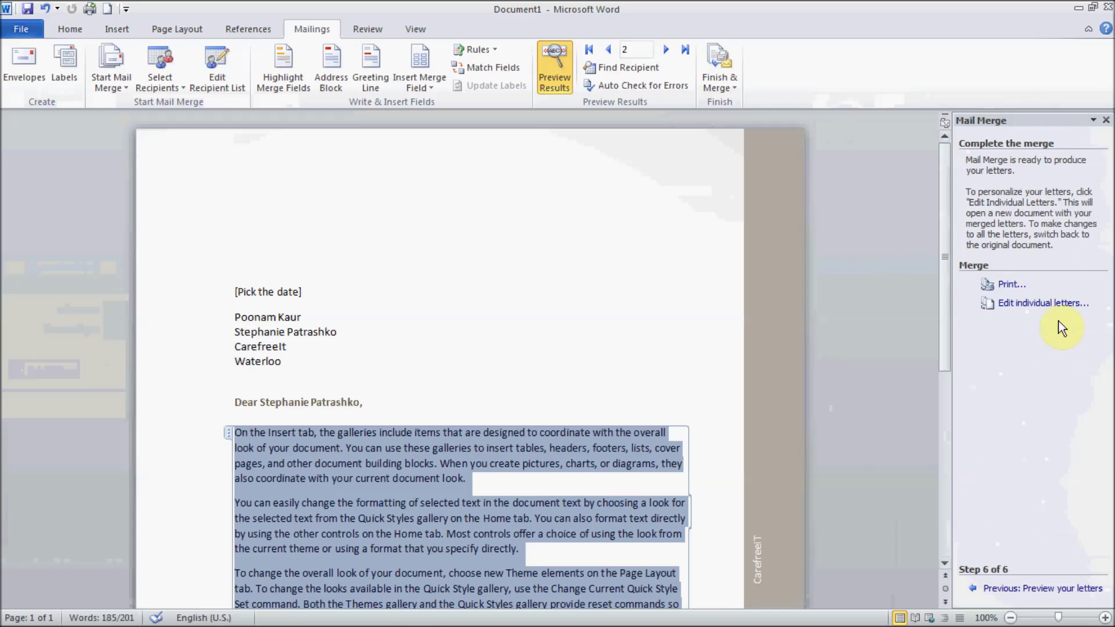
left_click(723, 87)
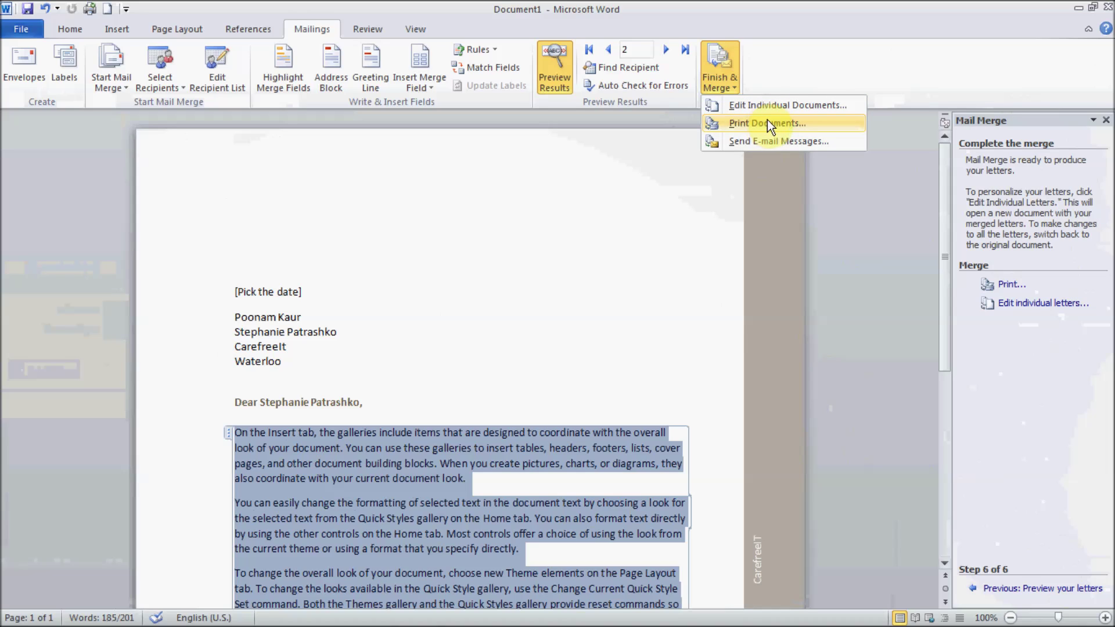
left_click(786, 143)
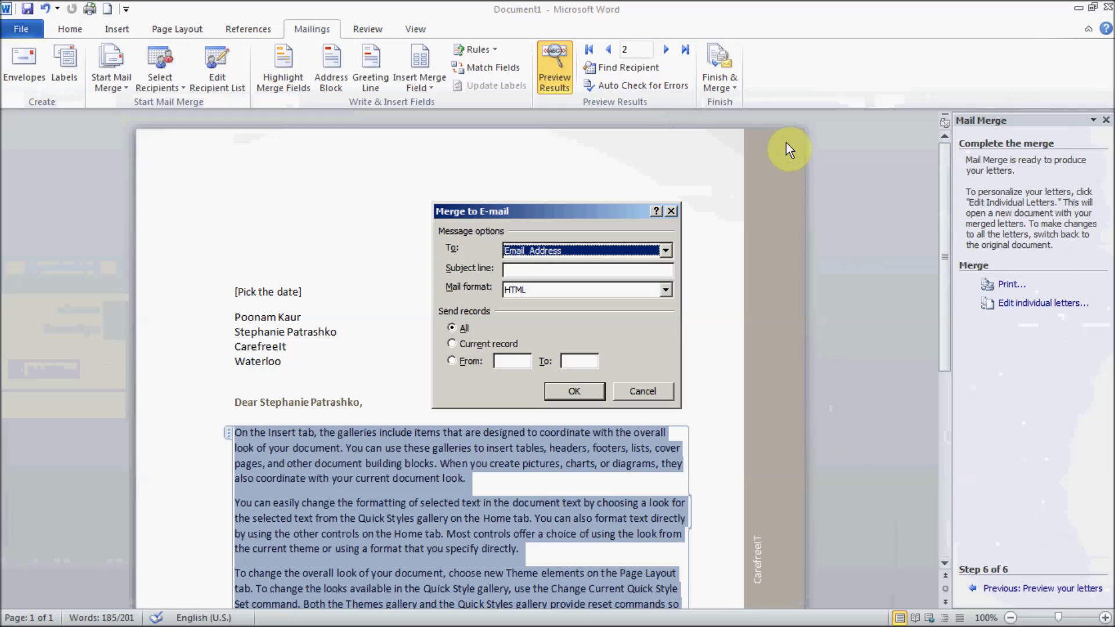
Step: Keep Email_Address as the To field and try a record range starting at 1, then clear it
left_click(572, 247)
left_click(573, 247)
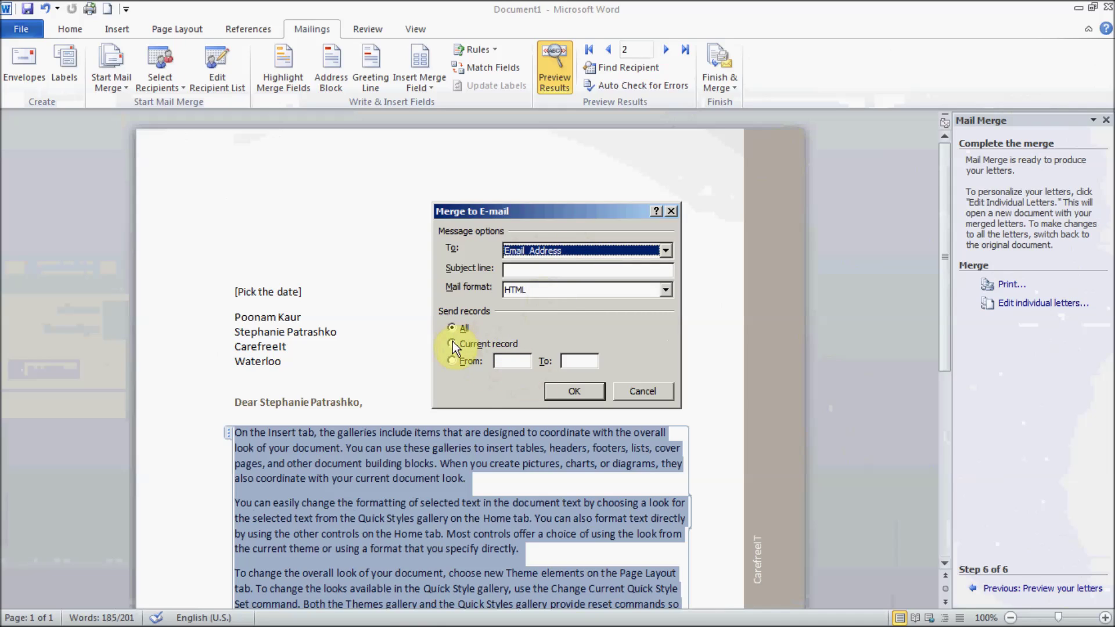
left_click(453, 360)
left_click(515, 361)
type("1")
left_click(581, 360)
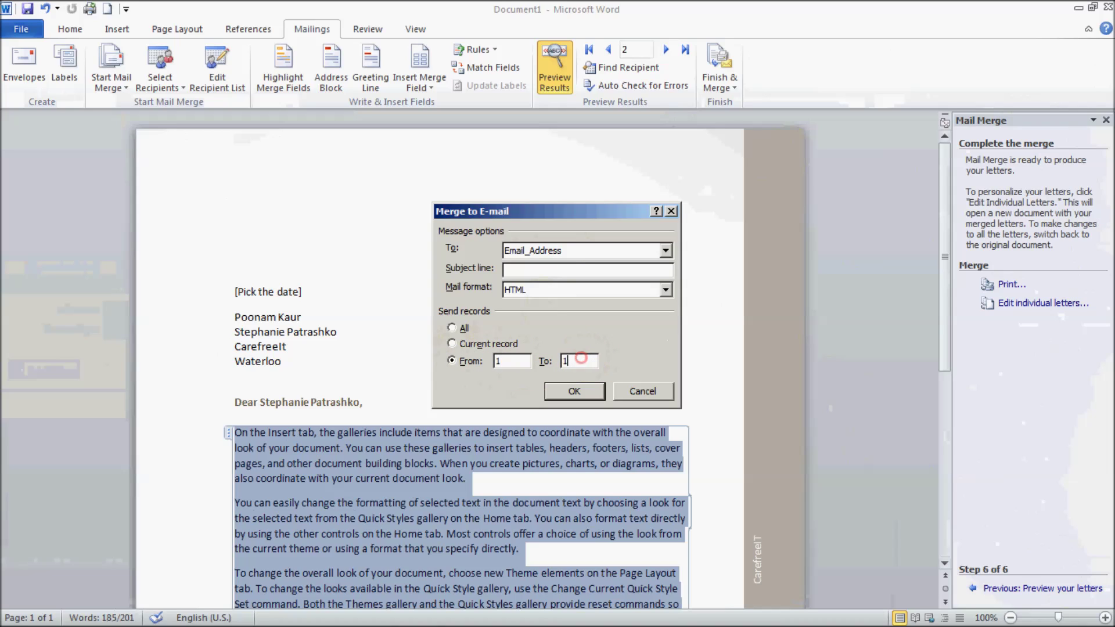
type("1")
key("BackSpace")
type("10")
key("BackSpace")
key("BackSpace")
Step: Send the e-mail merge to all records and confirm sending without a subject line
left_click(458, 328)
left_click(473, 343)
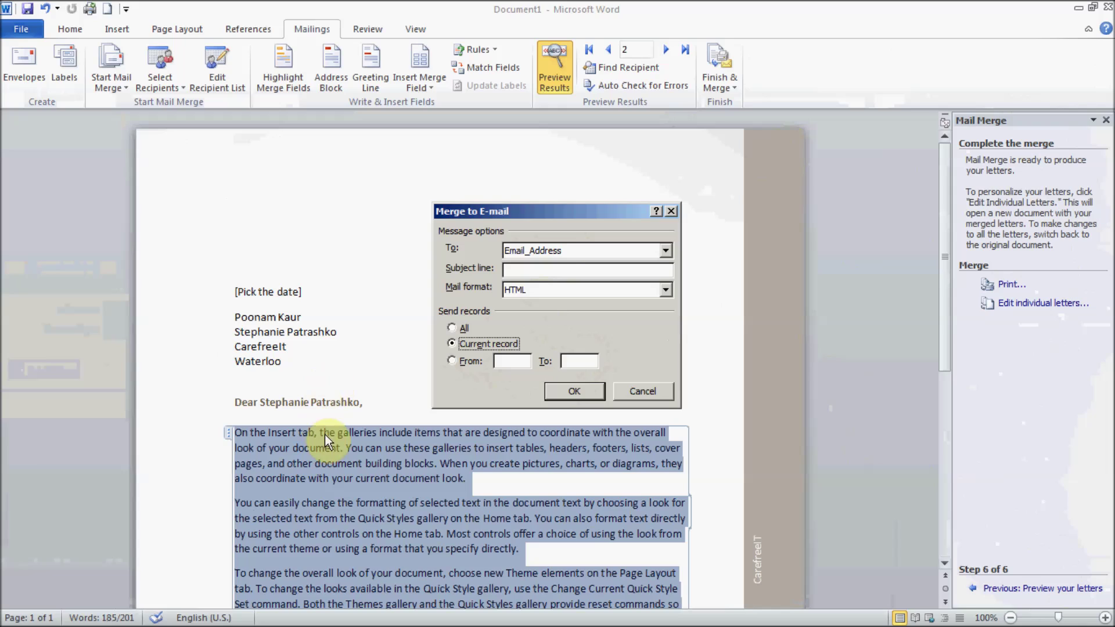
left_click(466, 332)
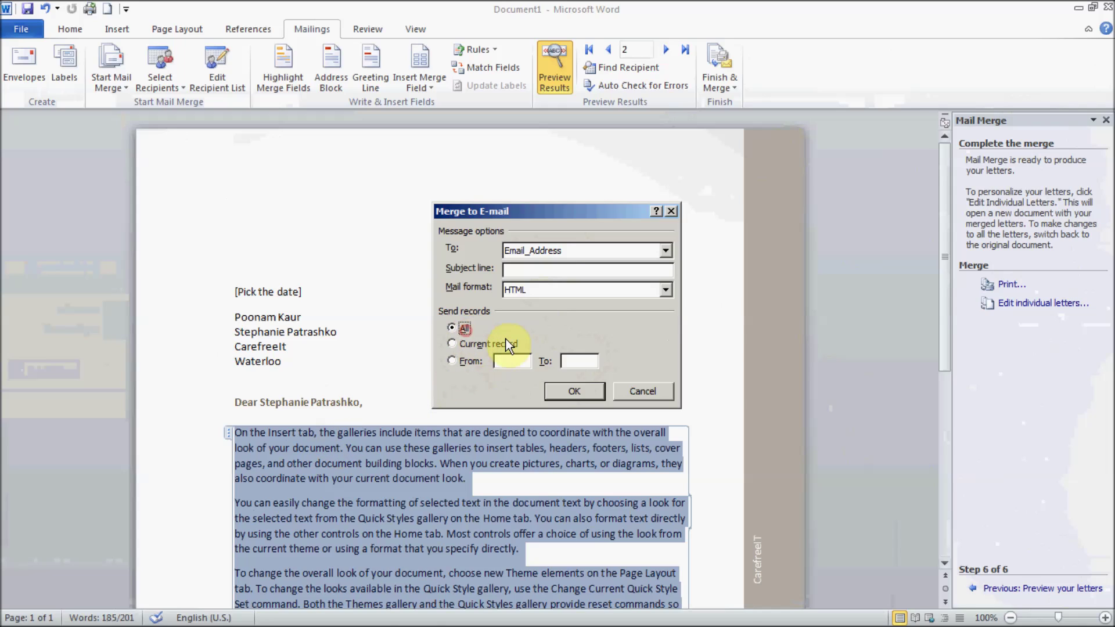
left_click(575, 390)
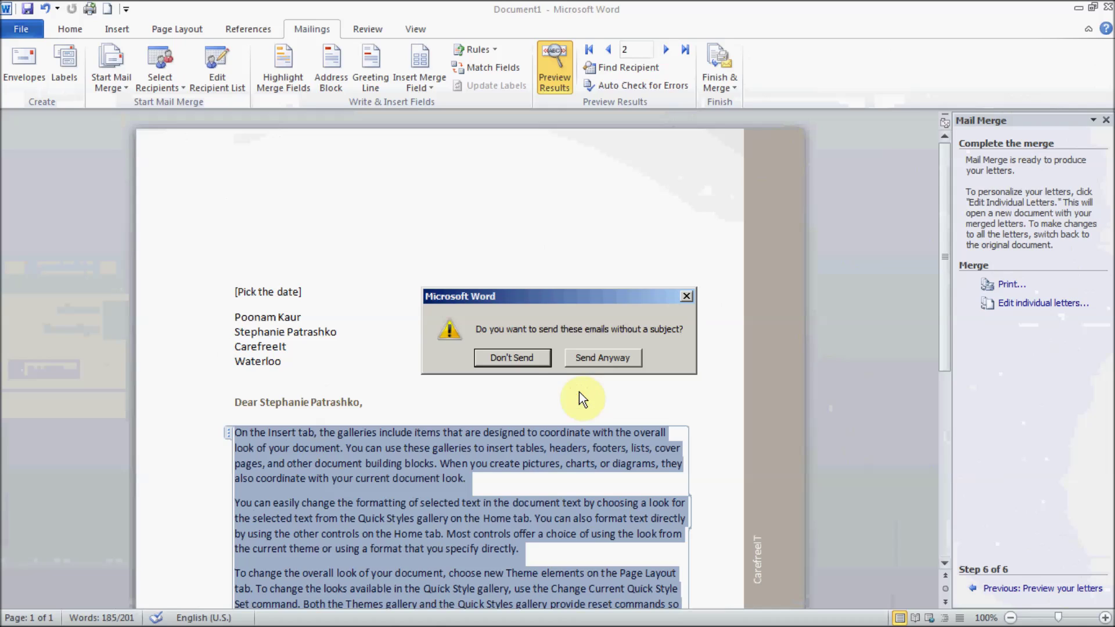
left_click(584, 358)
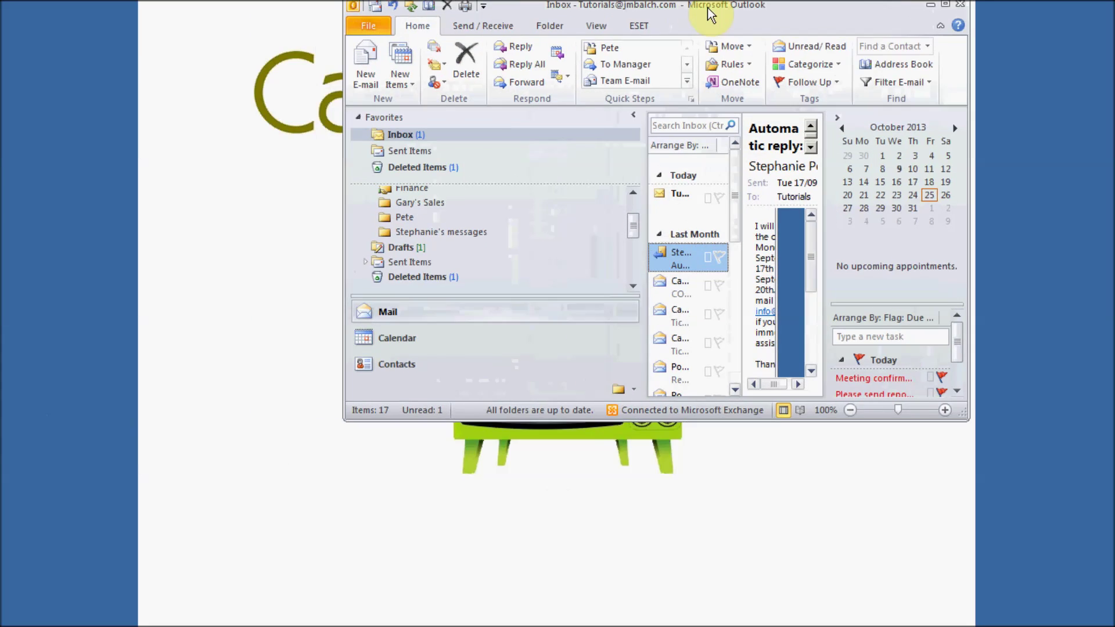
Step: Maximise Outlook, read the new merged-letter message through to the end, then minimise Outlook
double_click(615, 33)
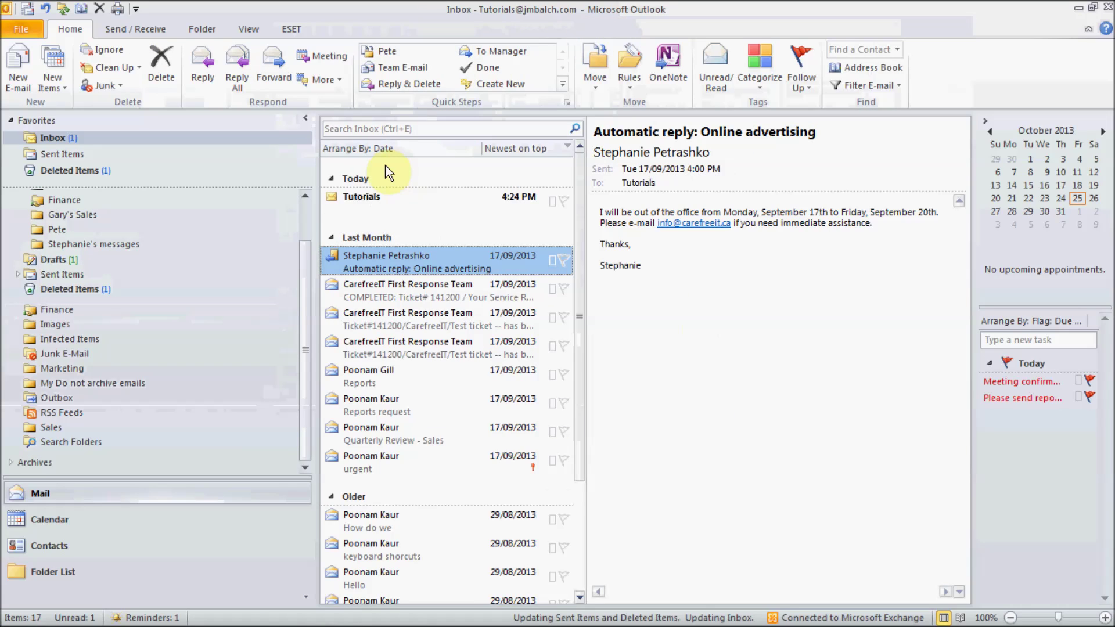
left_click(404, 207)
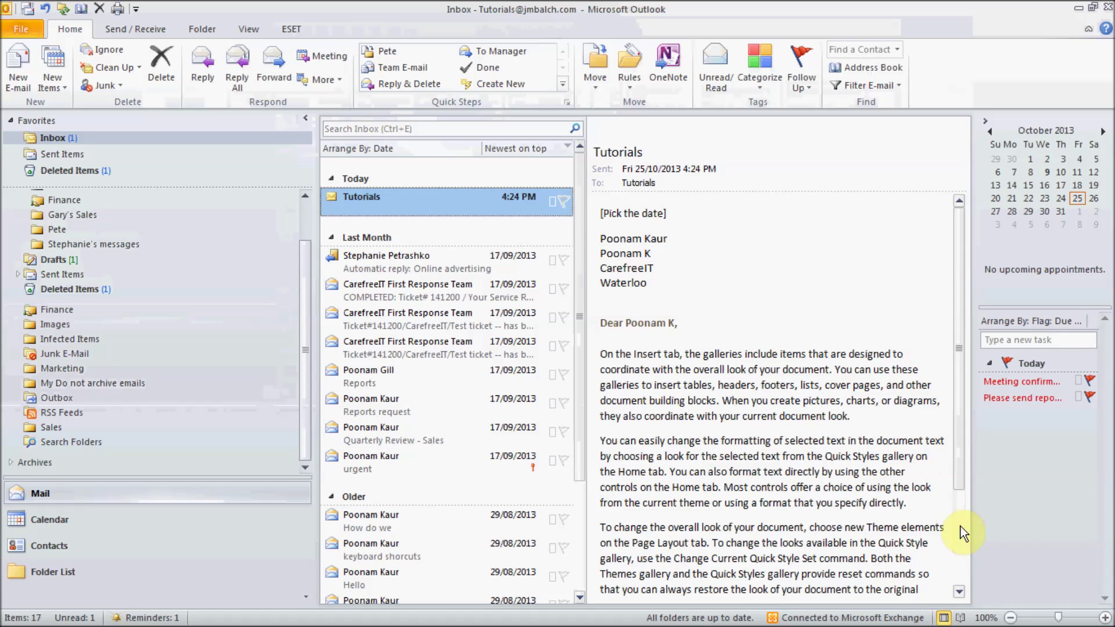
scroll(960, 528, "down", 3)
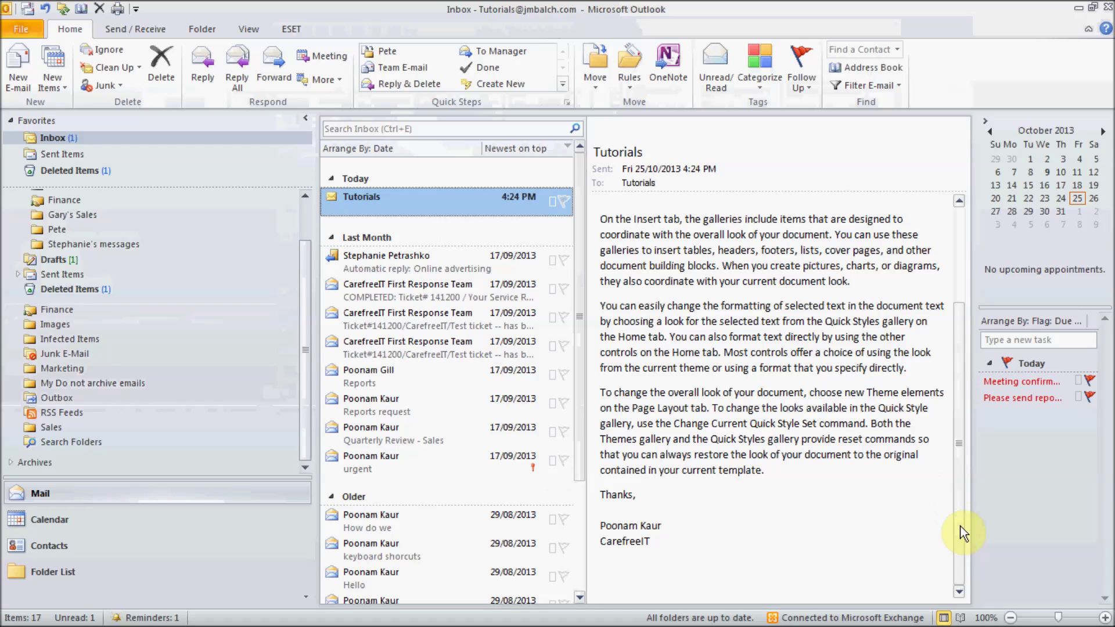
triple_click(813, 319)
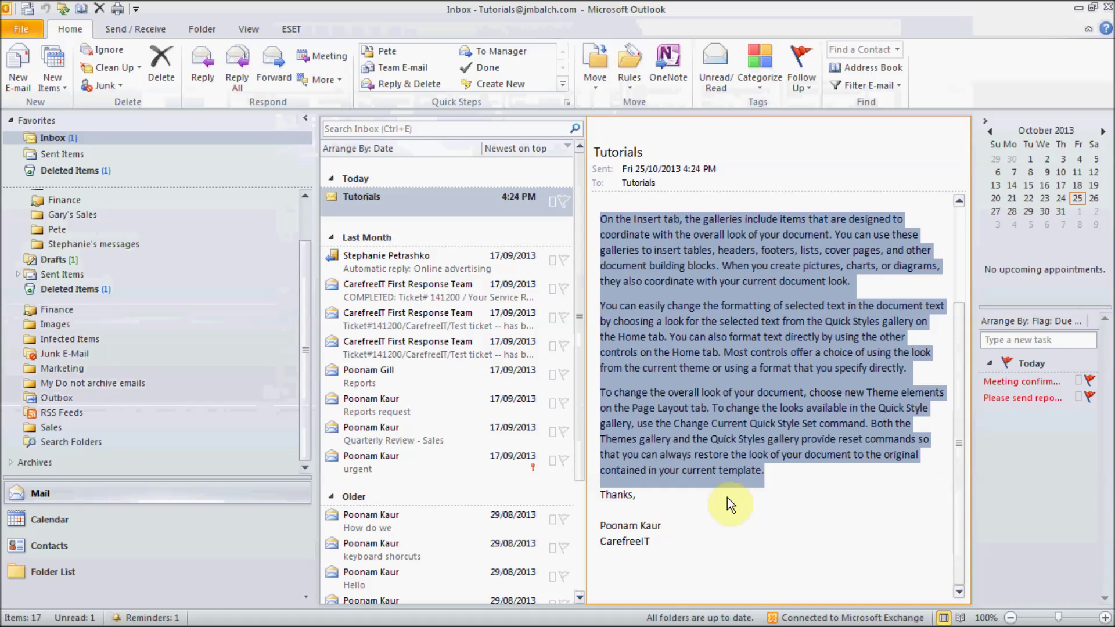
left_click(761, 509)
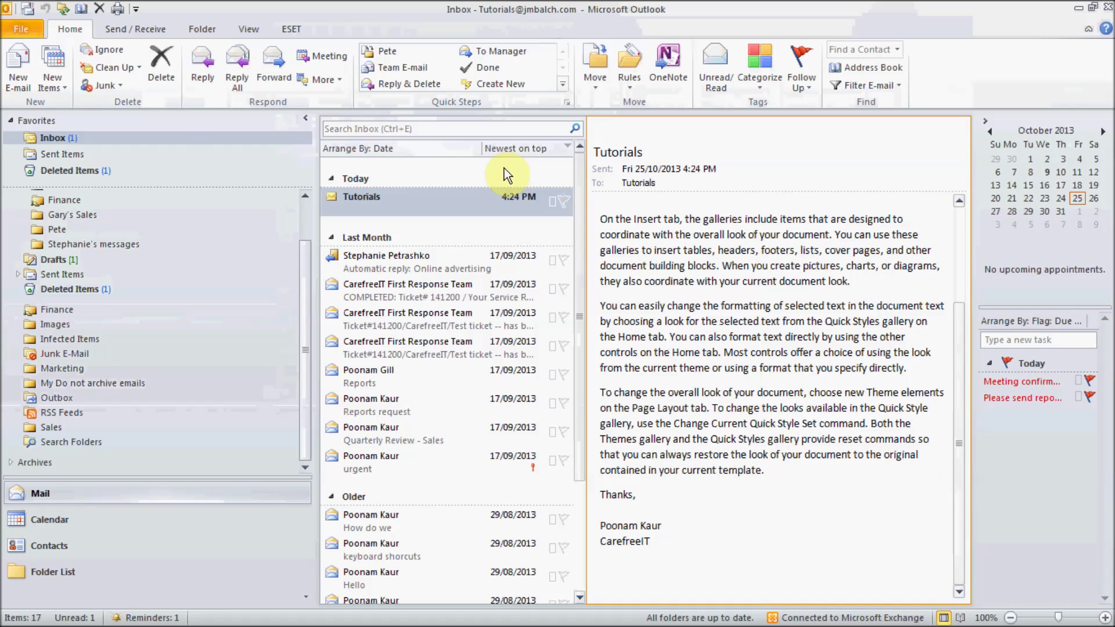
left_click(1078, 10)
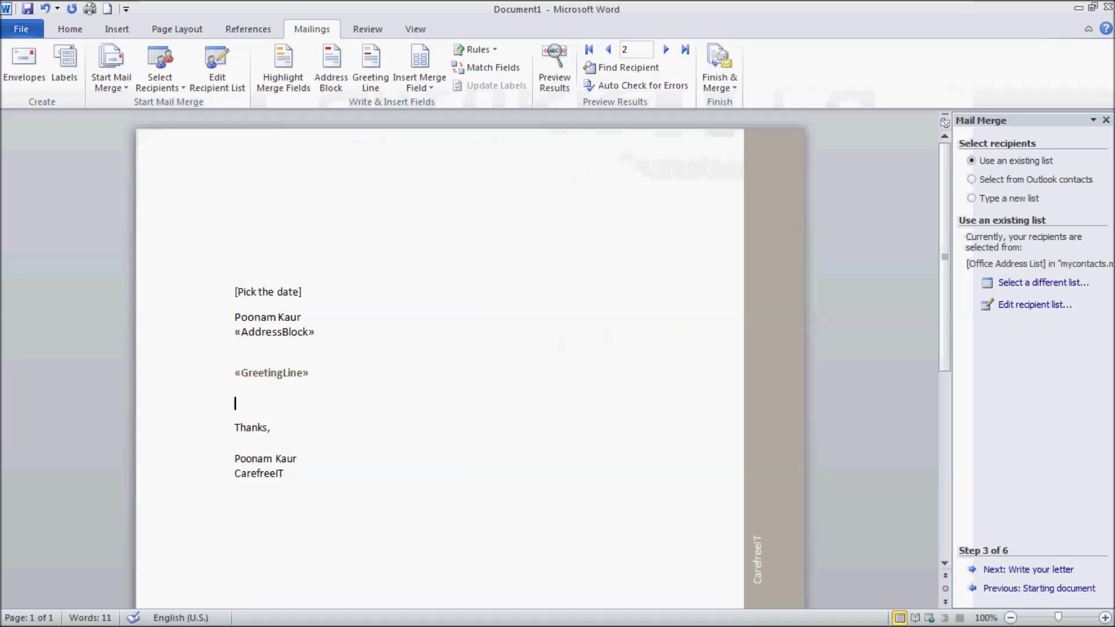
left_click(121, 79)
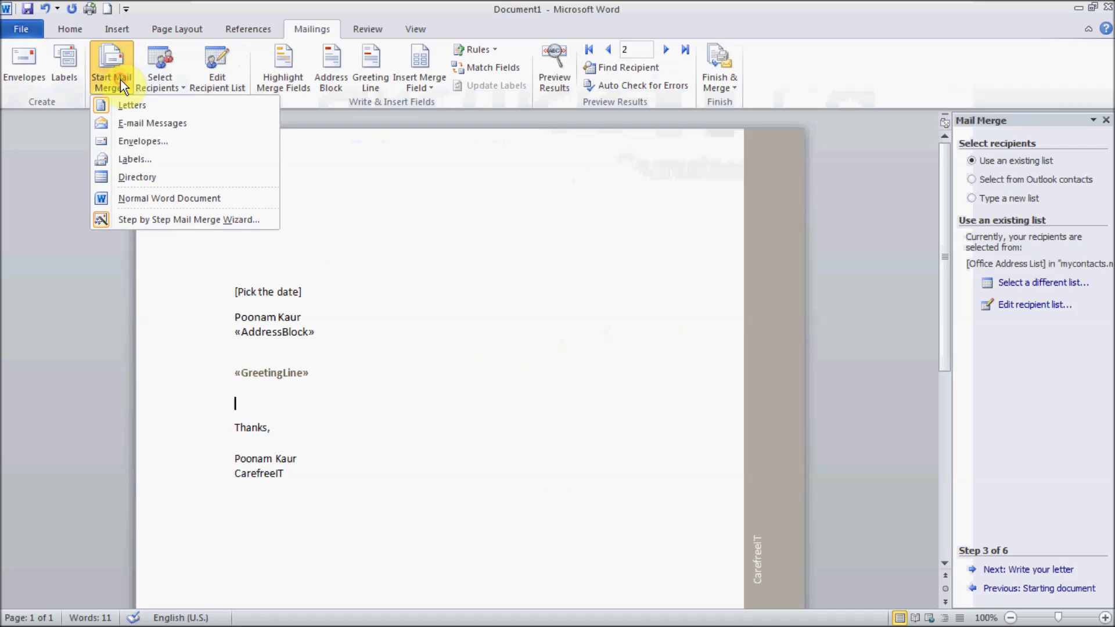
left_click(58, 187)
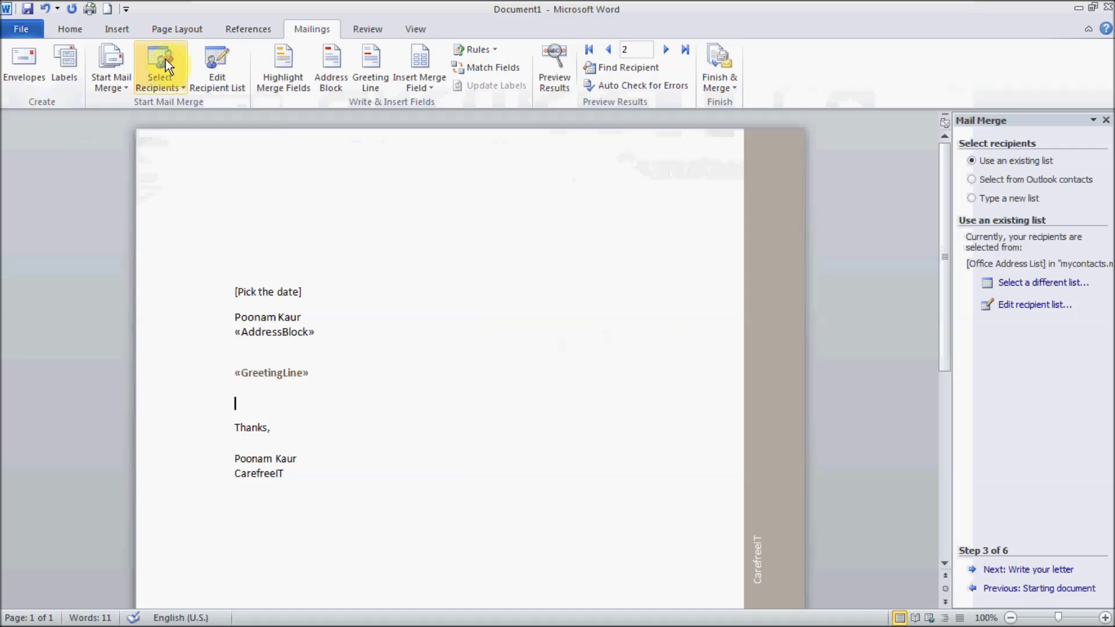
left_click(169, 71)
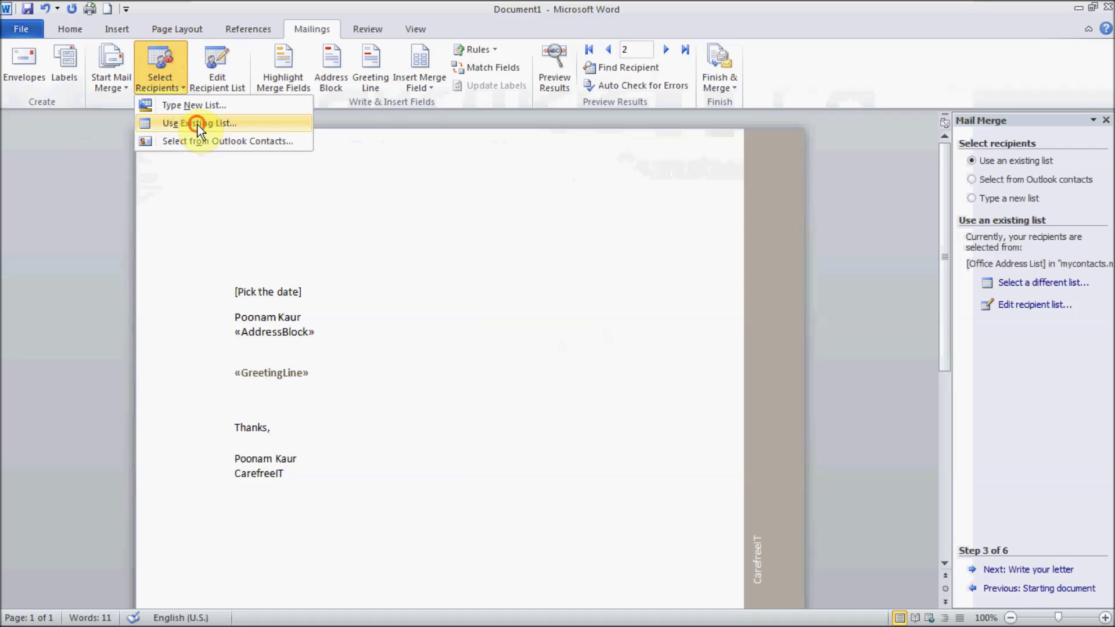
left_click(198, 124)
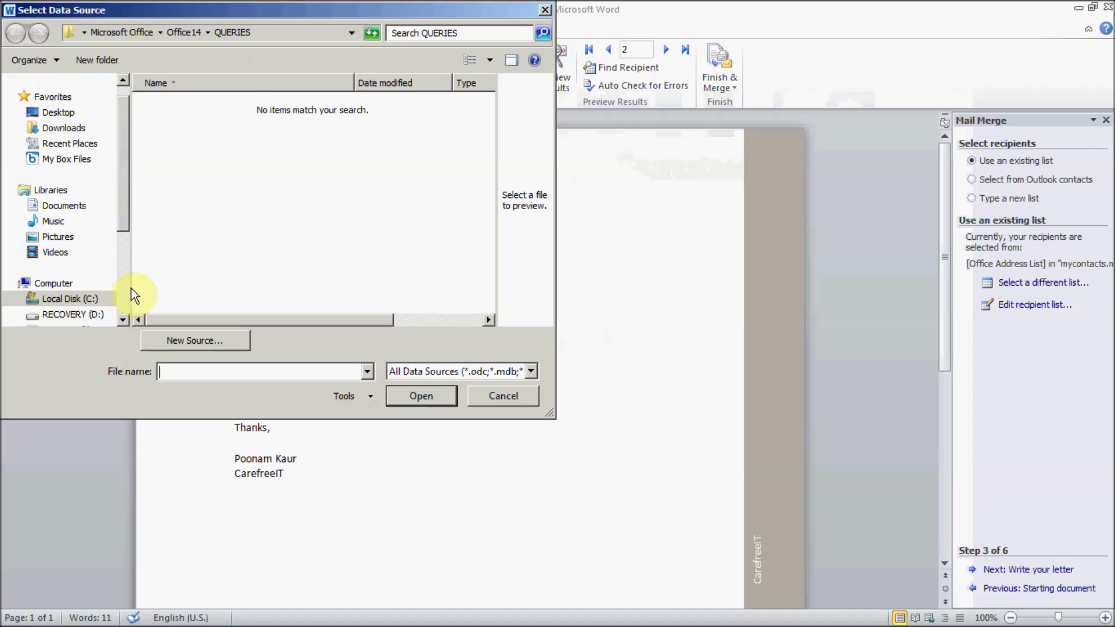
left_click(496, 398)
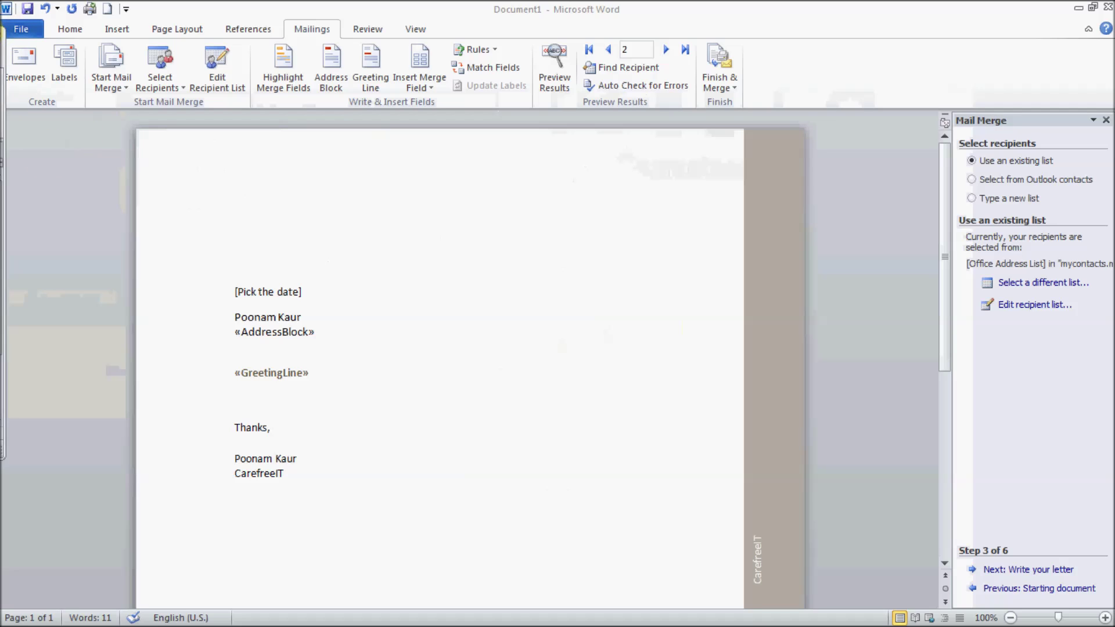
Step: Position the new workbook and enter headings Name, Company Name, City, email address in A1:D1
left_click_drag(371, 11, 679, 65)
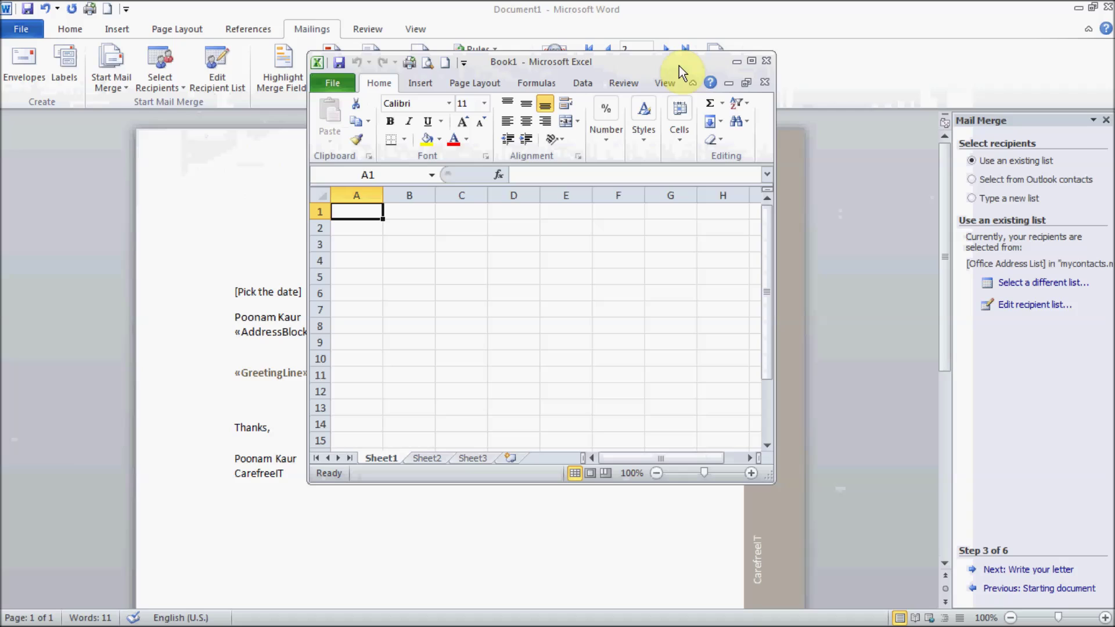
type("Name")
key("Tab")
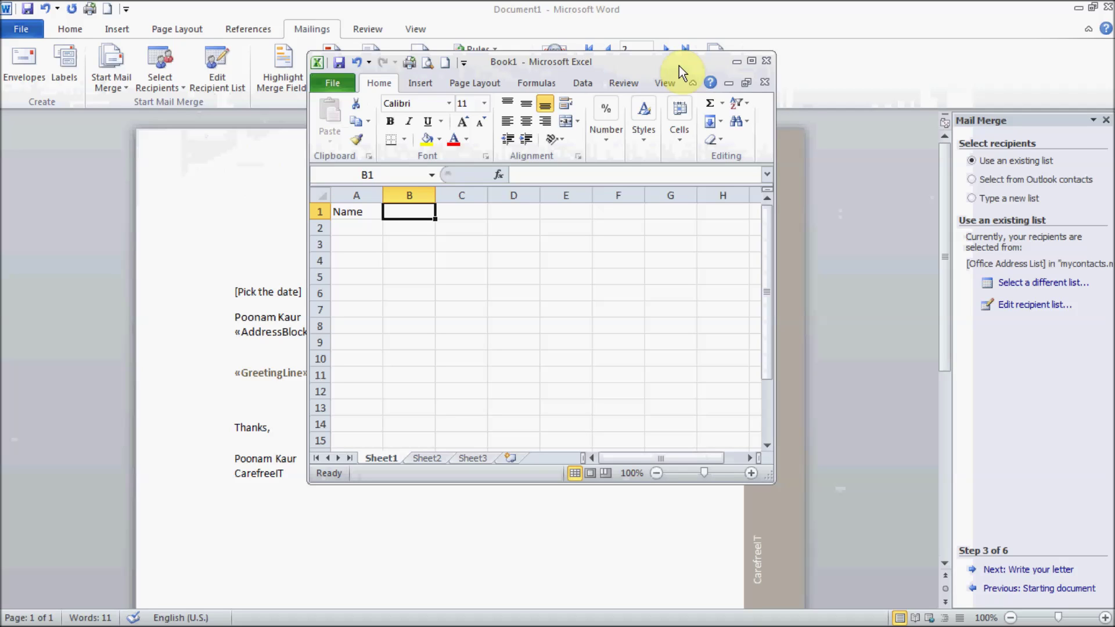
type("Compan")
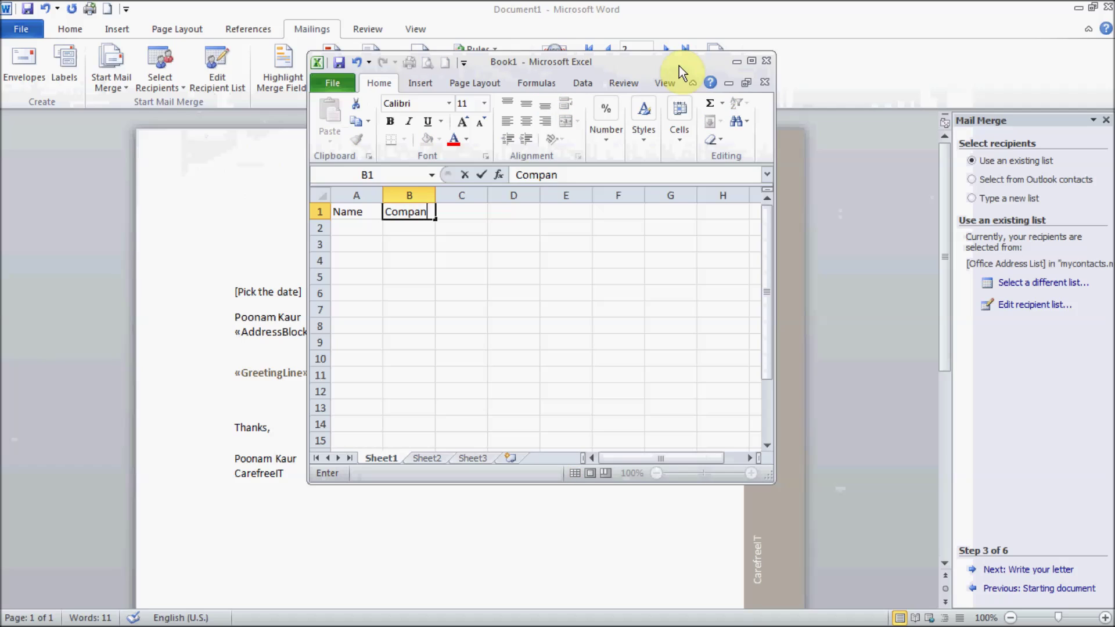
type("y Name")
key("Tab")
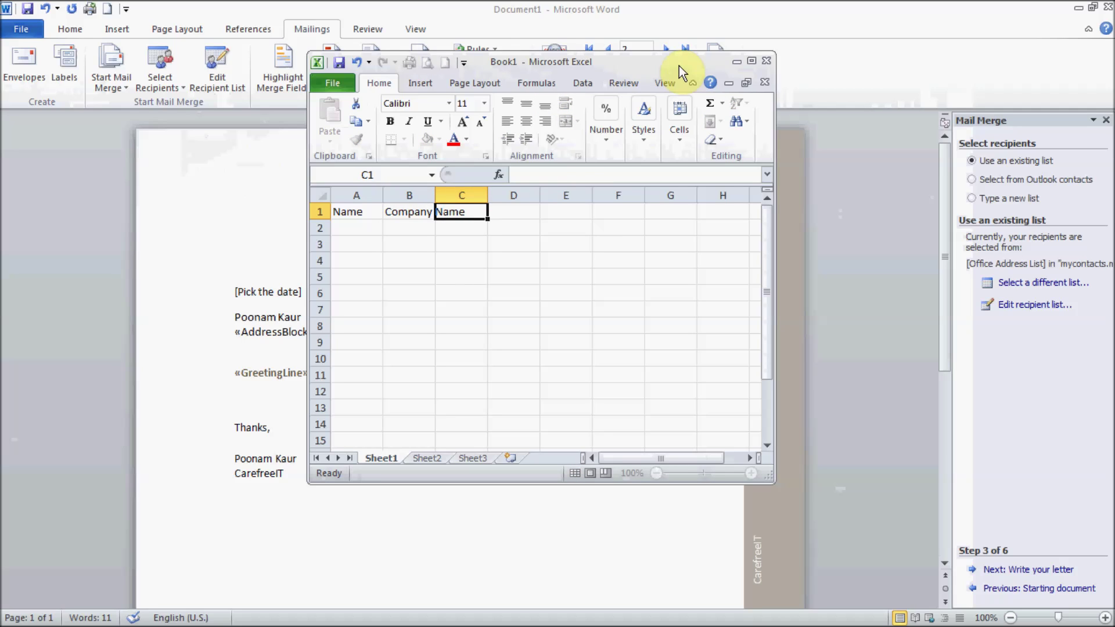
type("A")
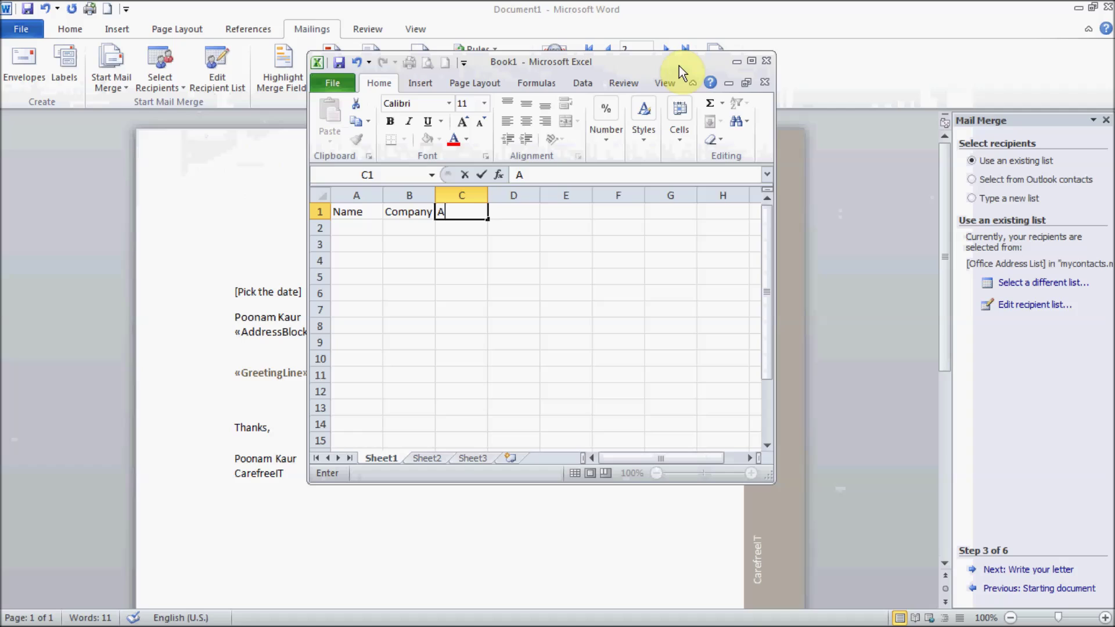
key("BackSpace")
type("City")
key("Tab")
type("emaila")
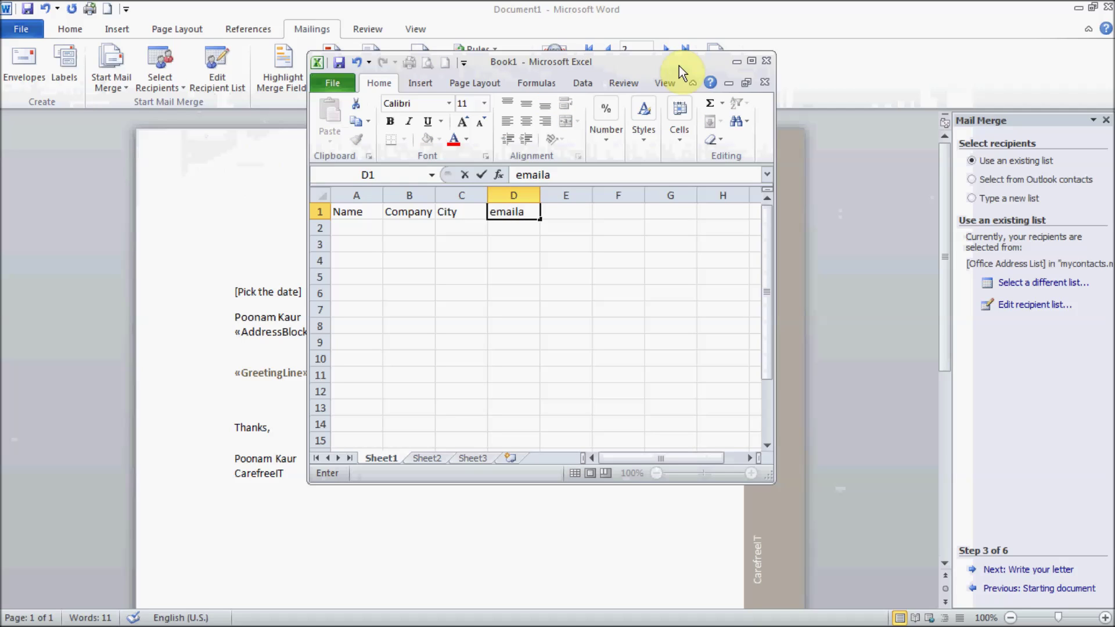
key("BackSpace")
type("address")
key("Tab")
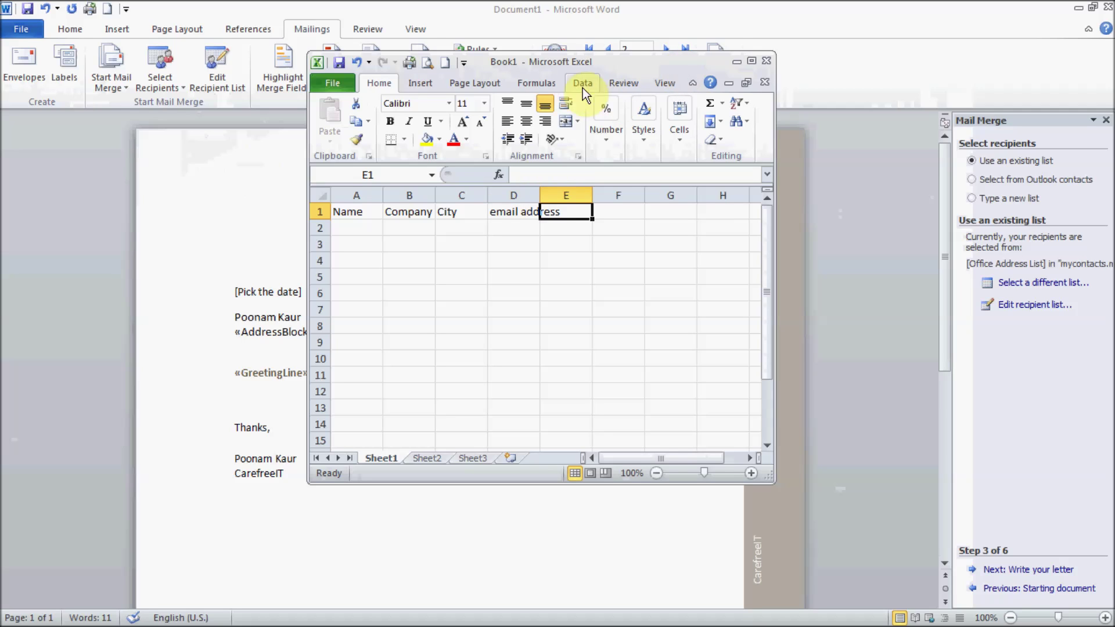
left_click(370, 233)
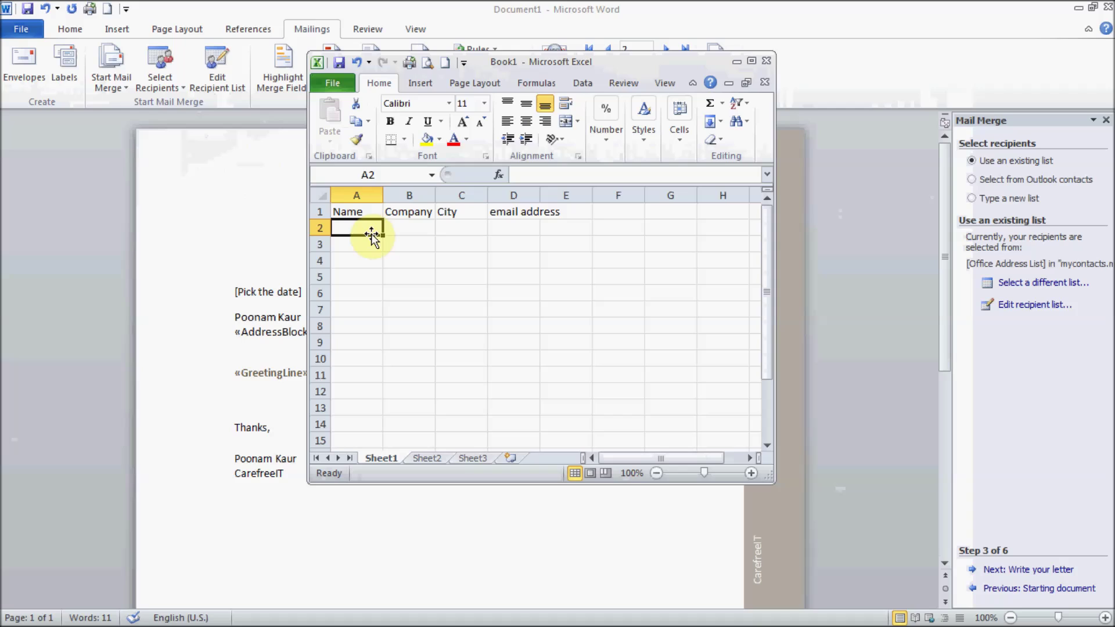
Step: Enter the first contact's name, CarefreeIT, Waterloo and their e-mail address in row 2
type("sdfrfodsfr")
key("BackSpace")
key("BackSpace")
key("BackSpace")
key("BackSpace")
key("BackSpace")
key("BackSpace")
key("BackSpace")
key("BackSpace")
key("BackSpace")
key("BackSpace")
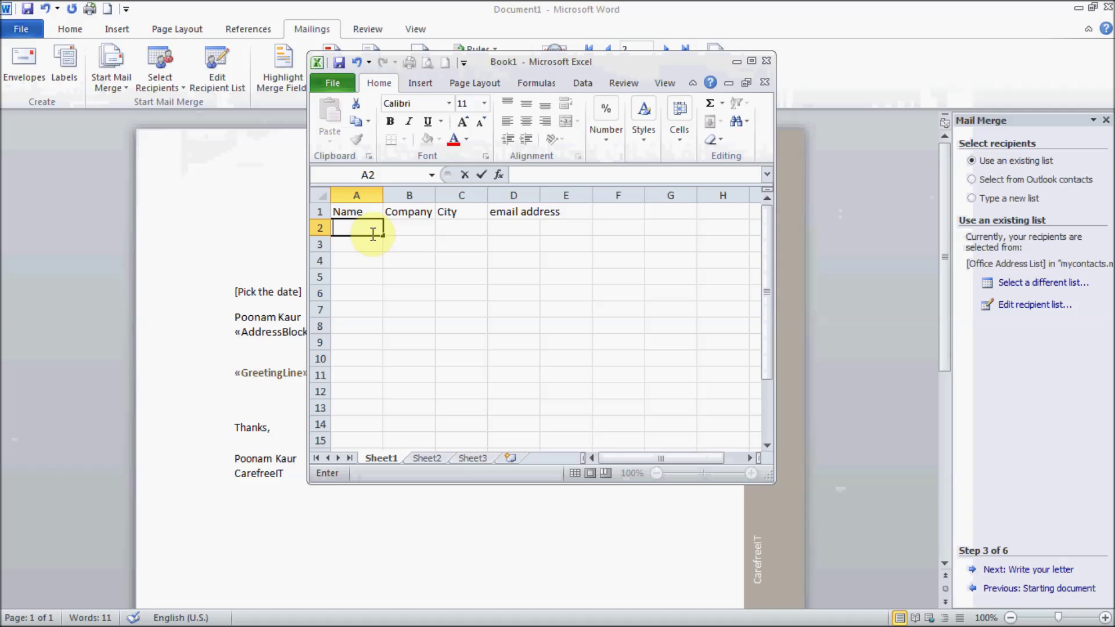
type("John")
key("Tab")
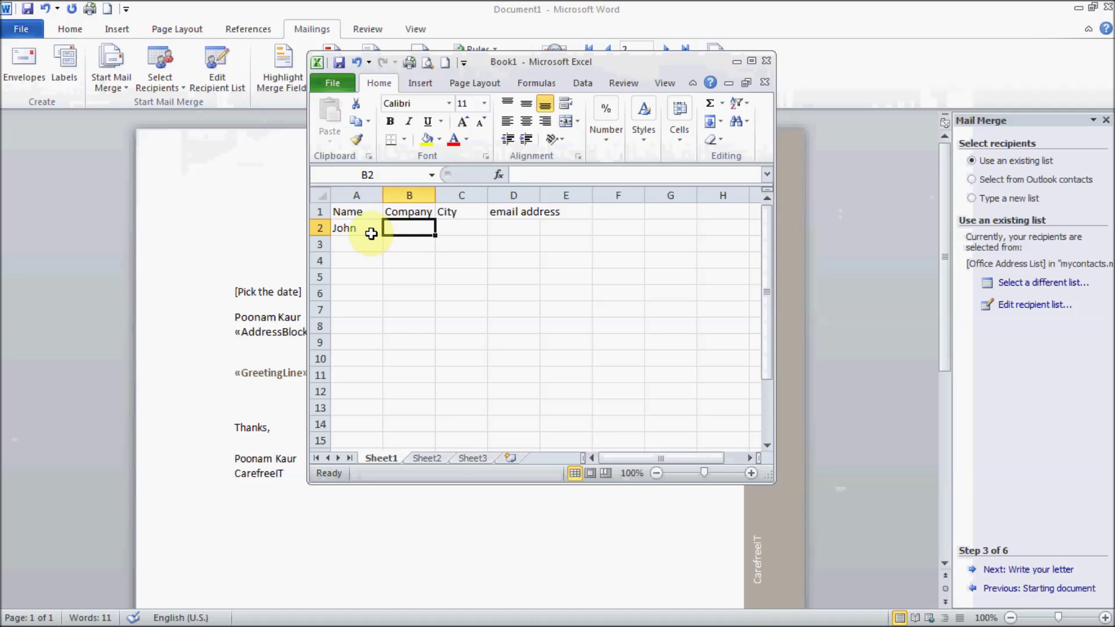
type("W")
key("BackSpace")
type("Ca")
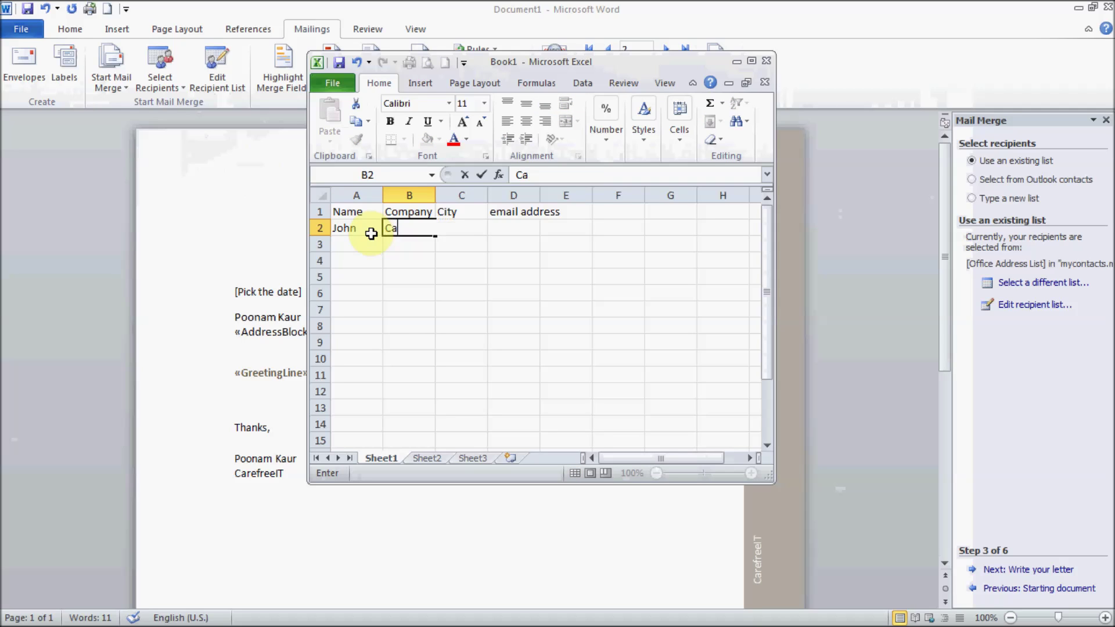
type("refreeIT")
key("Tab")
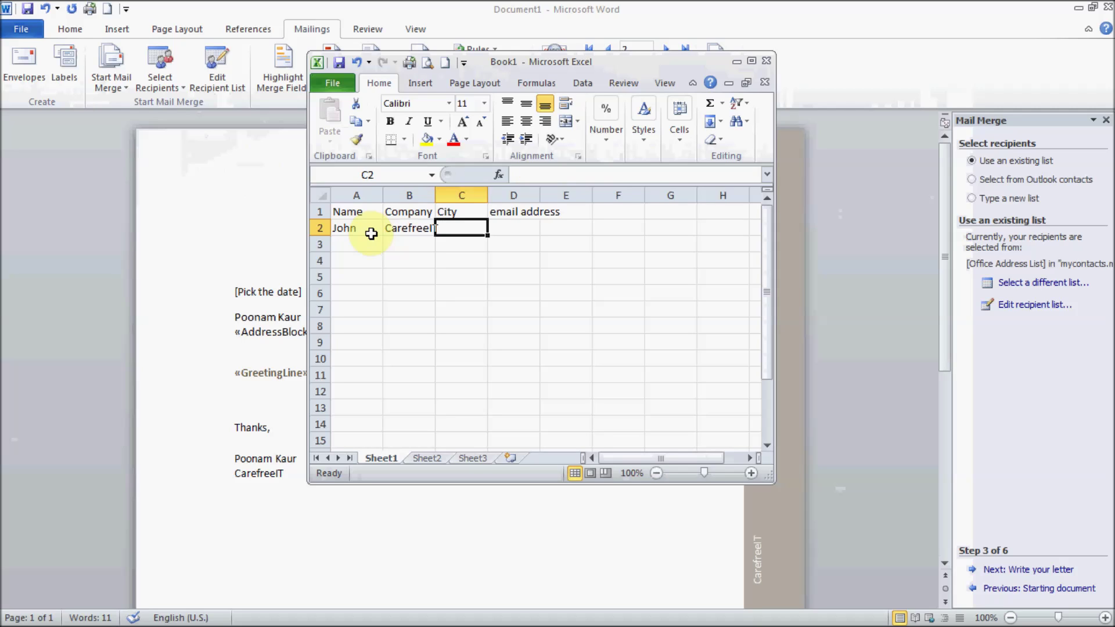
type("Waterloo")
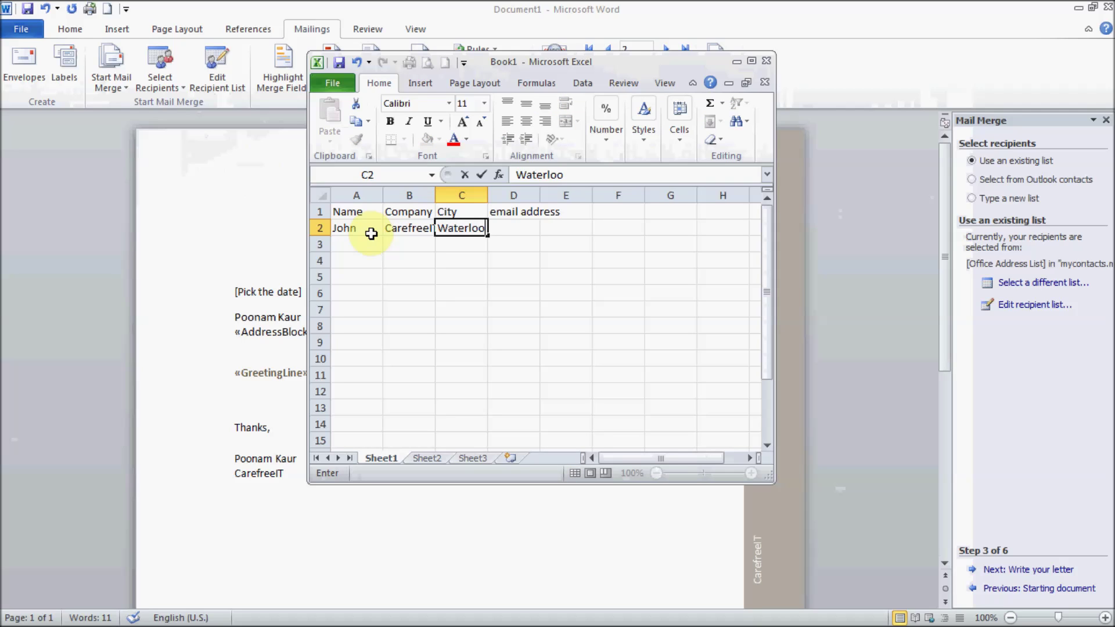
key("Tab")
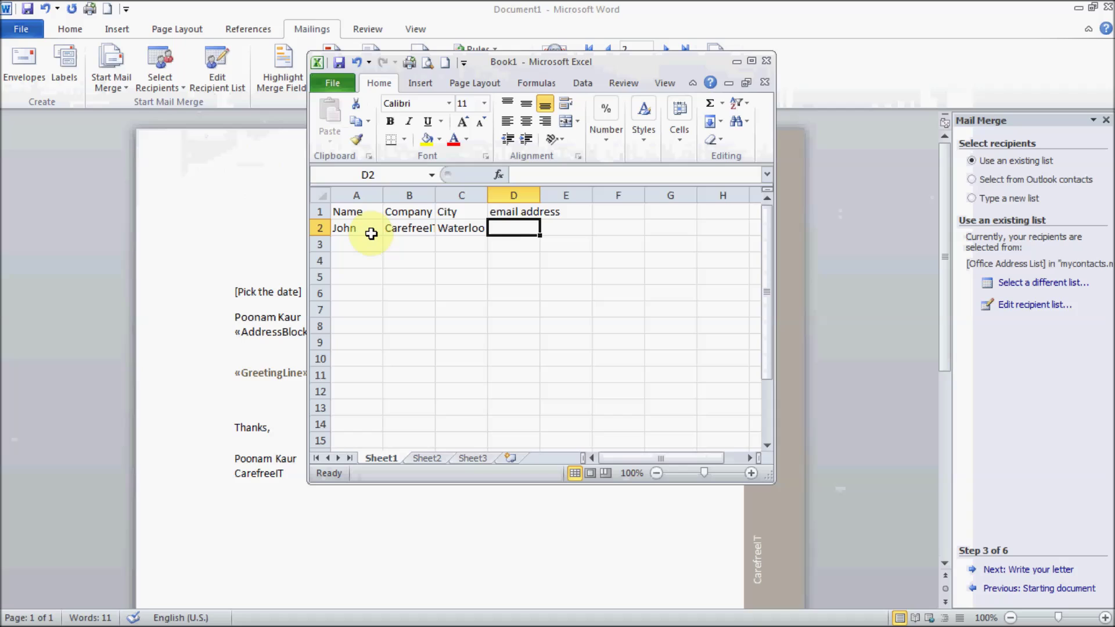
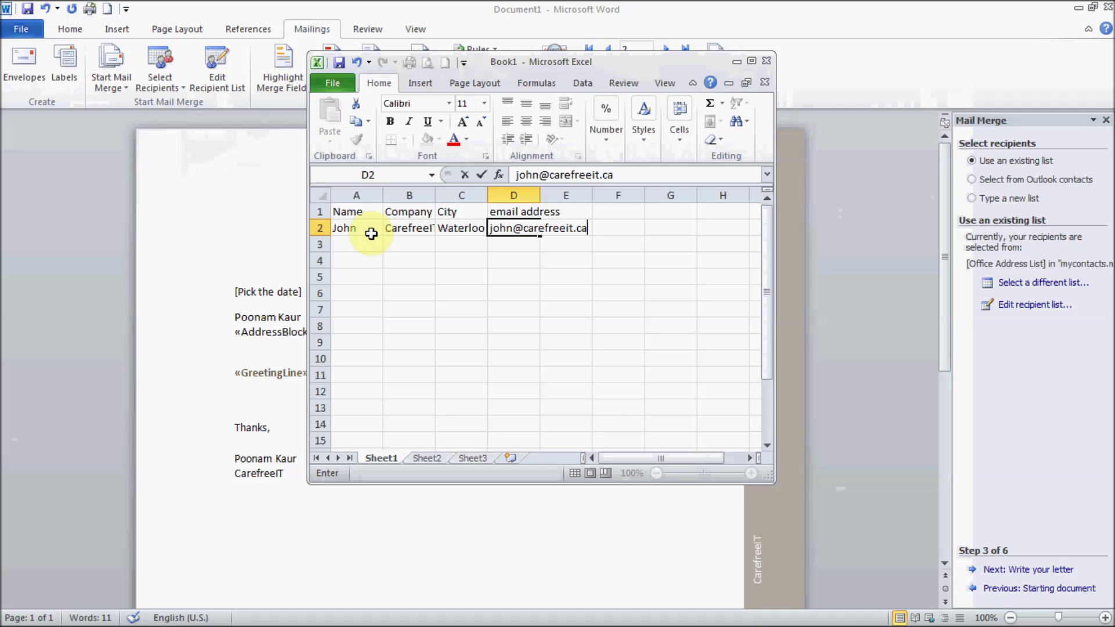
key("Return")
Step: Enter the second contact's name, CarefreeIT, Waterloo and their e-mail address in row 3
key("Left")
key("Left")
type("Anit")
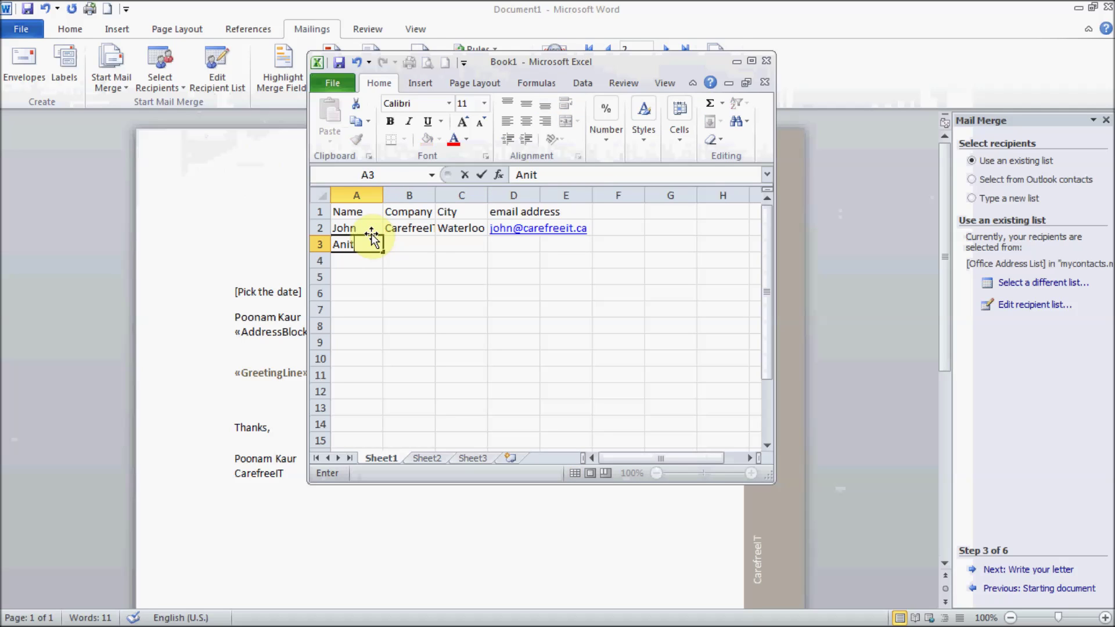
type("a")
key("Tab")
type("CarefreeIT")
key("Tab")
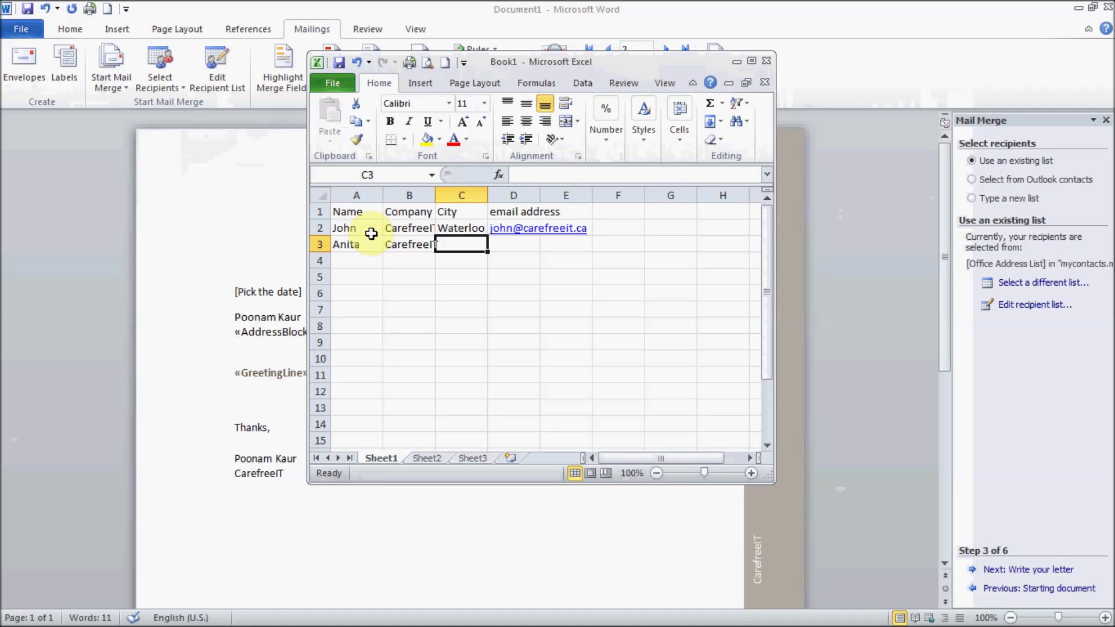
type("Waterloo")
key("Tab")
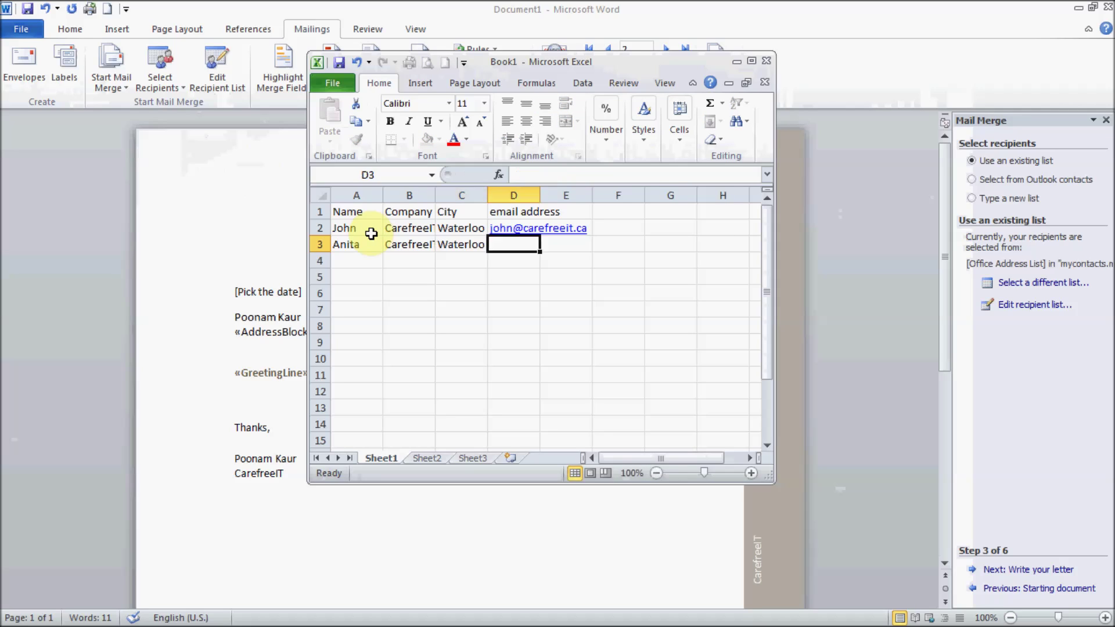
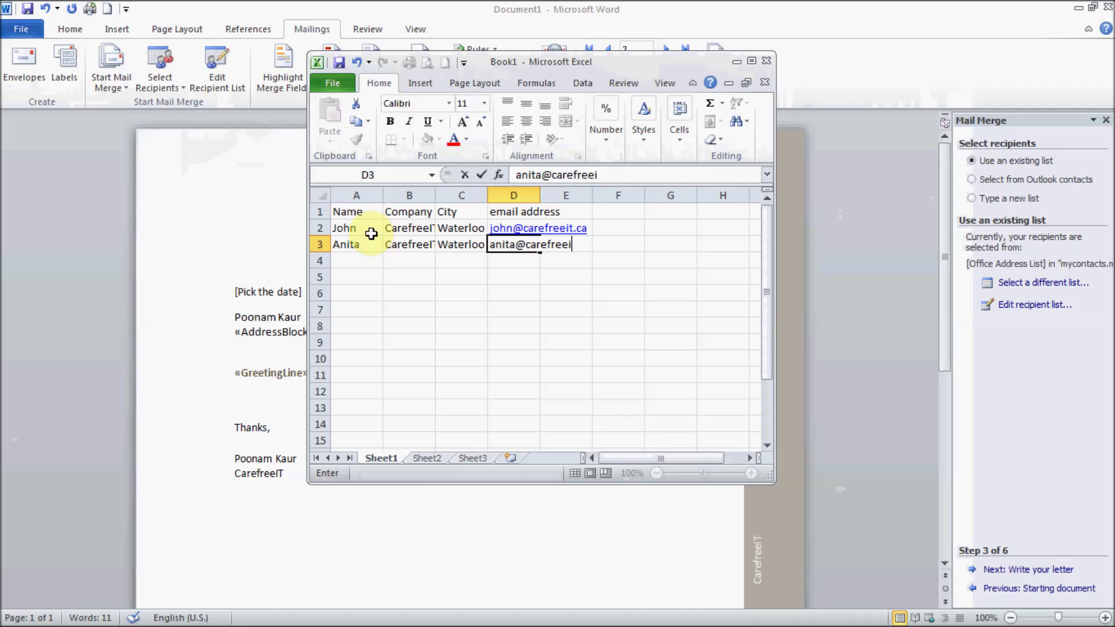
key("Return")
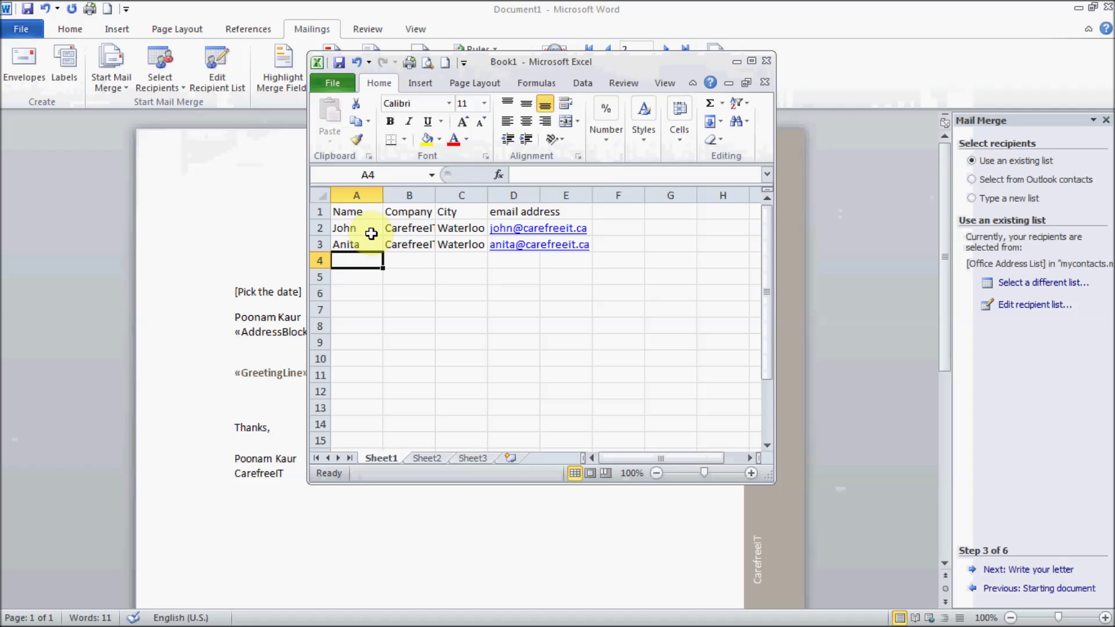
Step: Start row 4 with the third contact's name, backing out the partial company entry
type("Pete")
key("Tab")
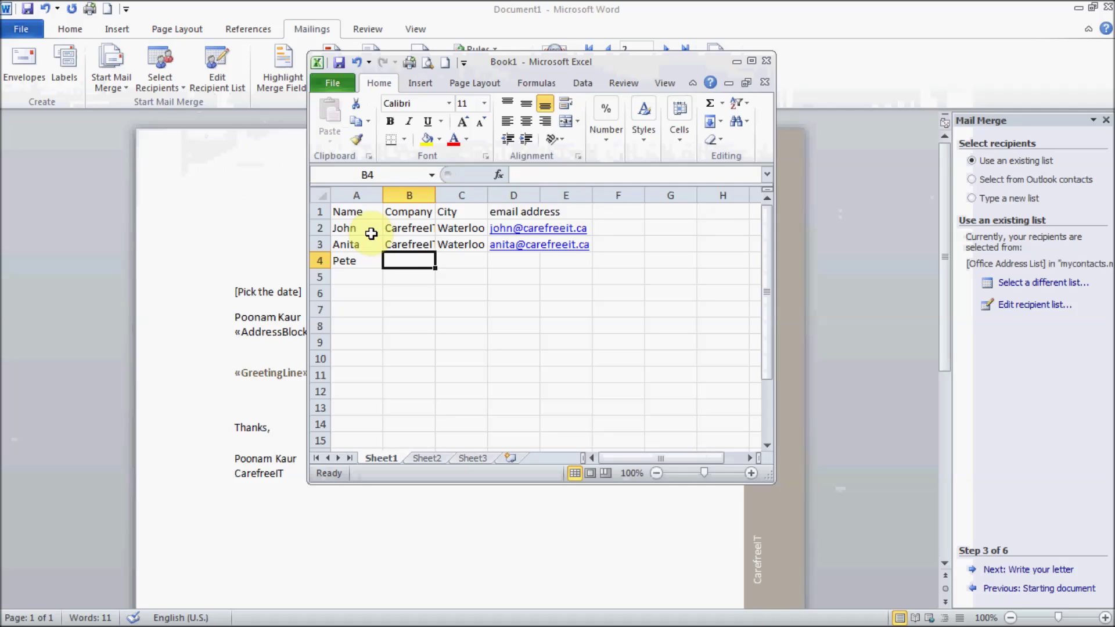
type("W")
key("BackSpace")
type("Care")
key("BackSpace")
key("BackSpace")
key("BackSpace")
key("BackSpace")
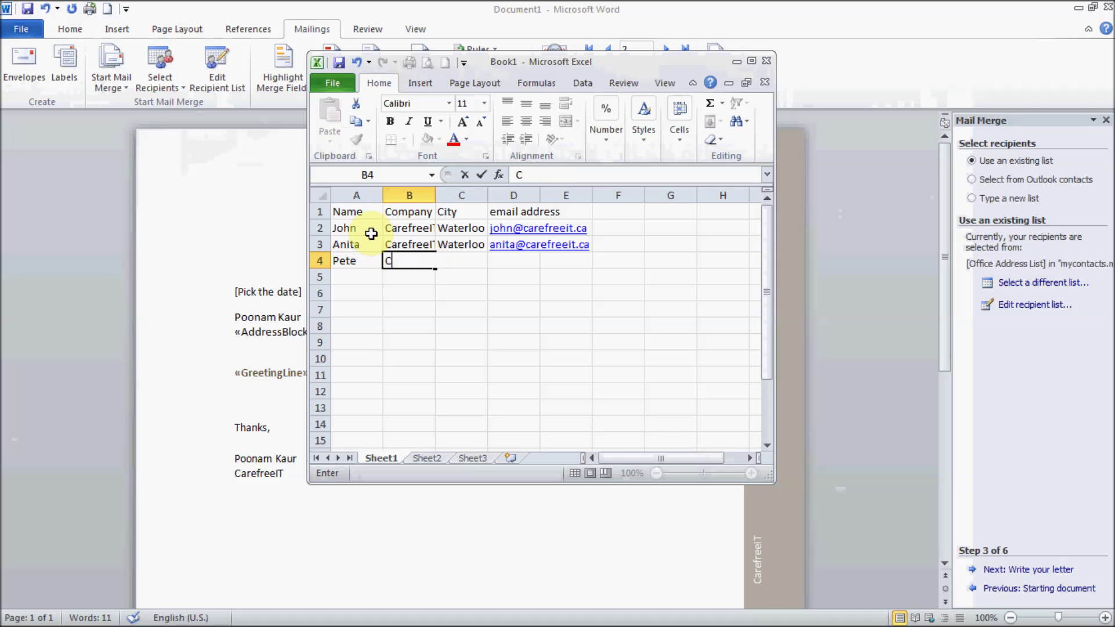
Step: Fill CarefreeIT down the Company column to B6 and Waterloo down the City column to C6
left_click(418, 245)
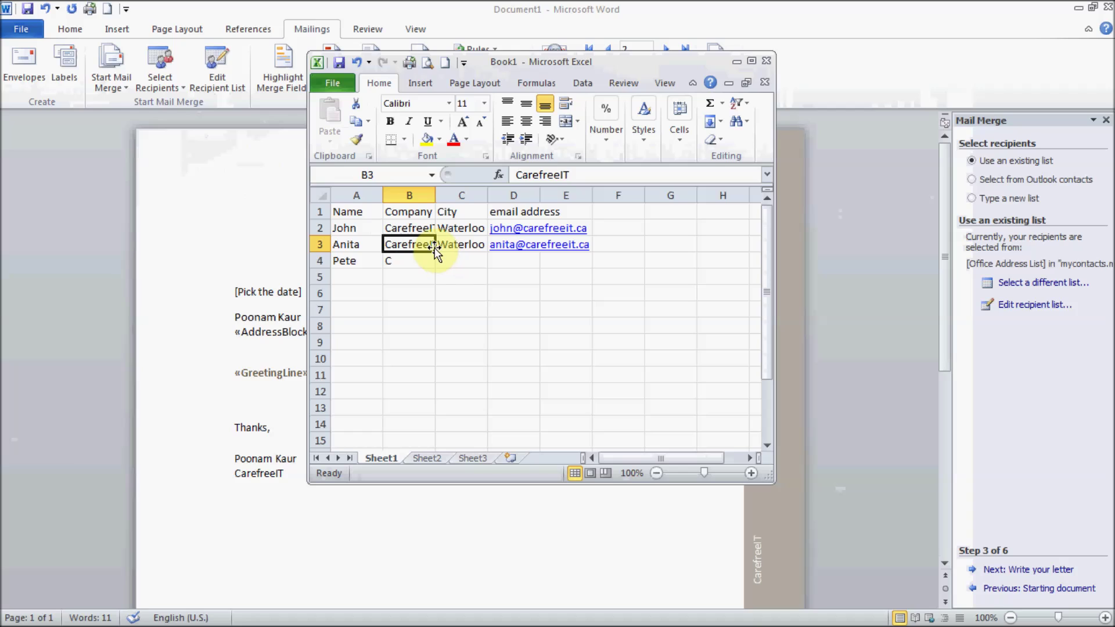
left_click_drag(436, 252, 439, 299)
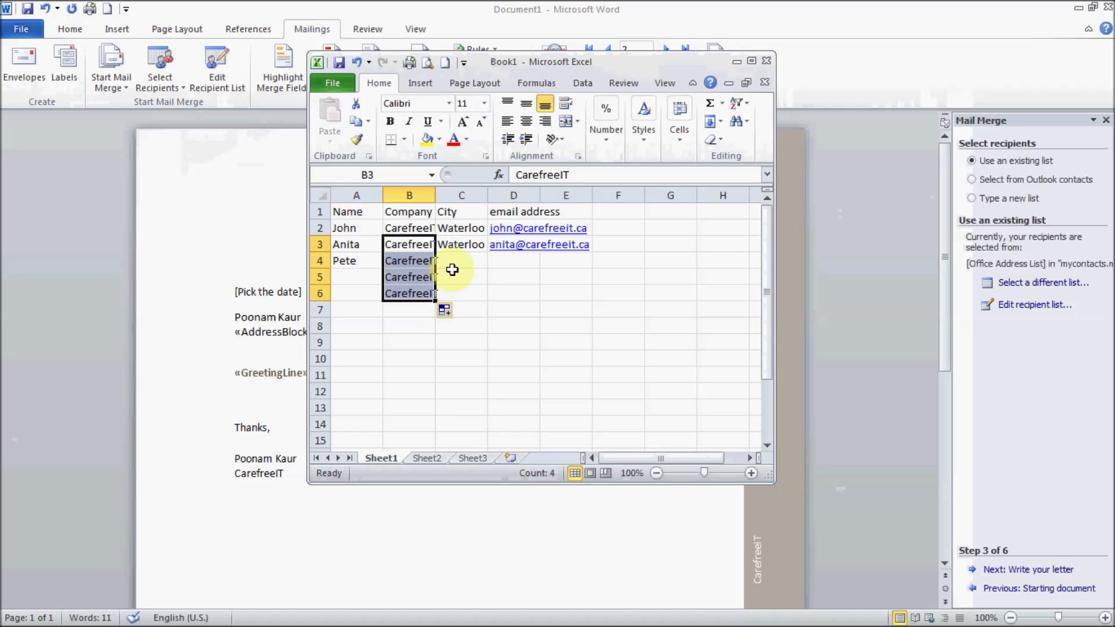
left_click(465, 249)
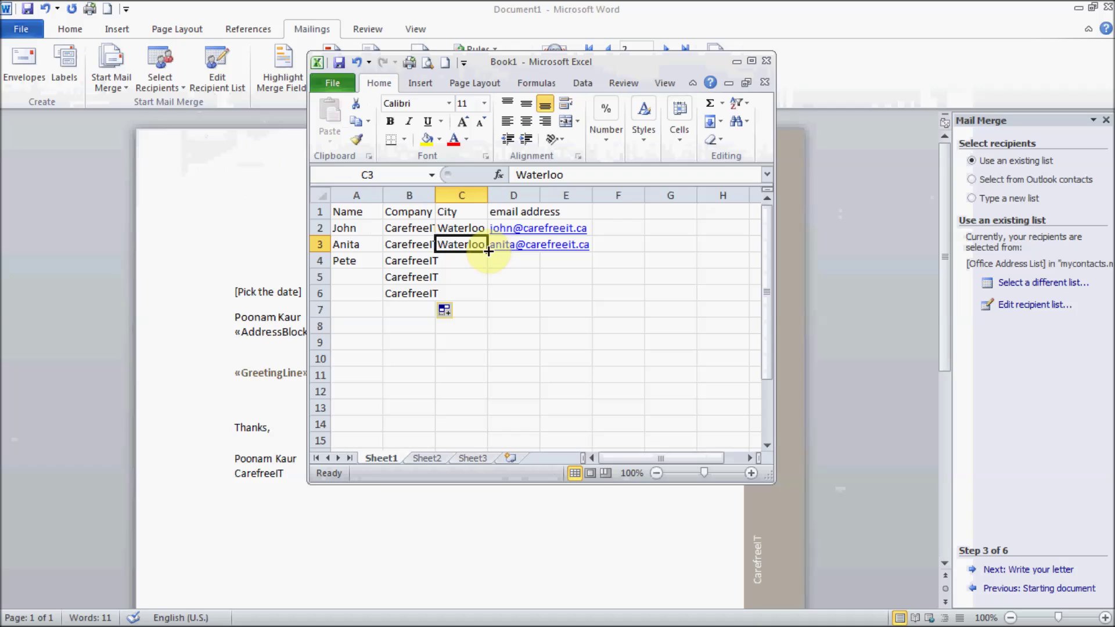
left_click_drag(488, 251, 489, 294)
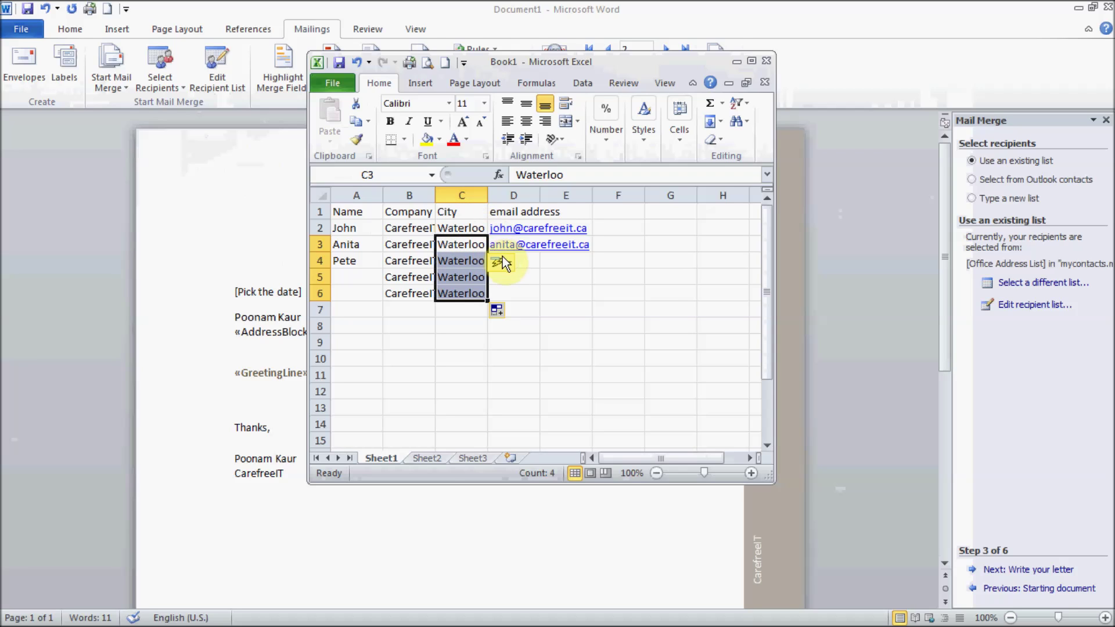
Step: Dismiss the hyperlink smart tag and enter the third contact's e-mail address in D4
left_click(497, 262)
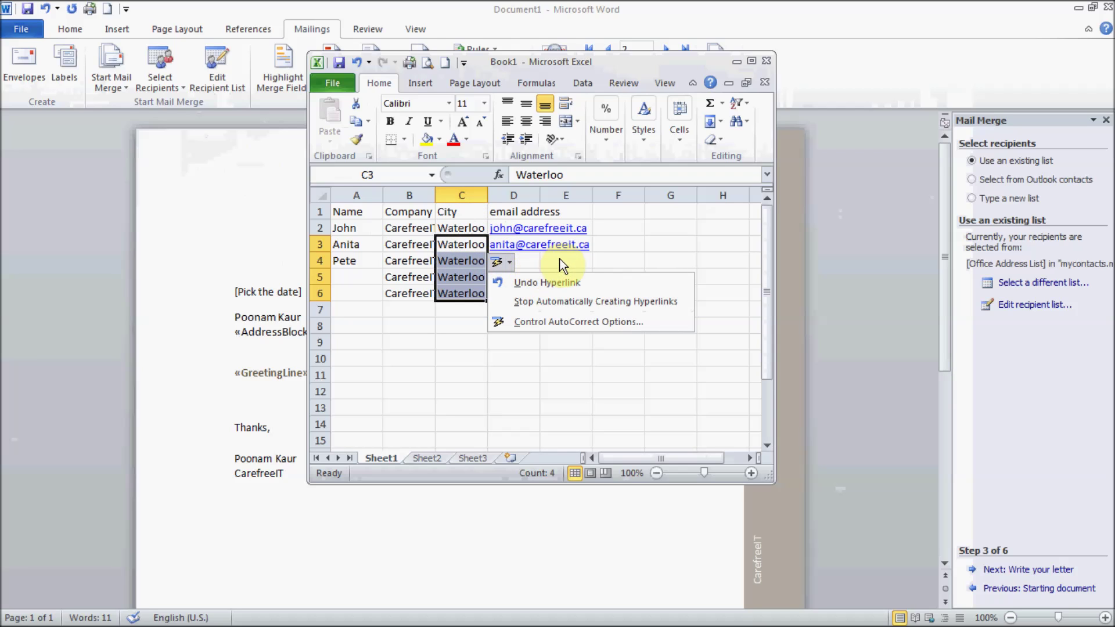
left_click(561, 261)
left_click(507, 263)
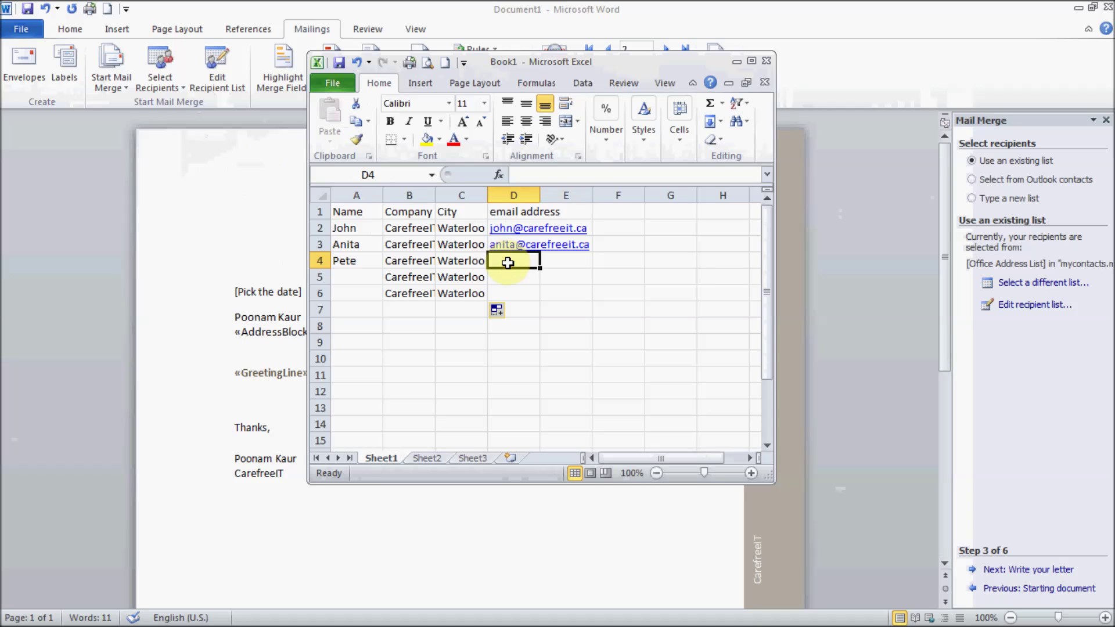
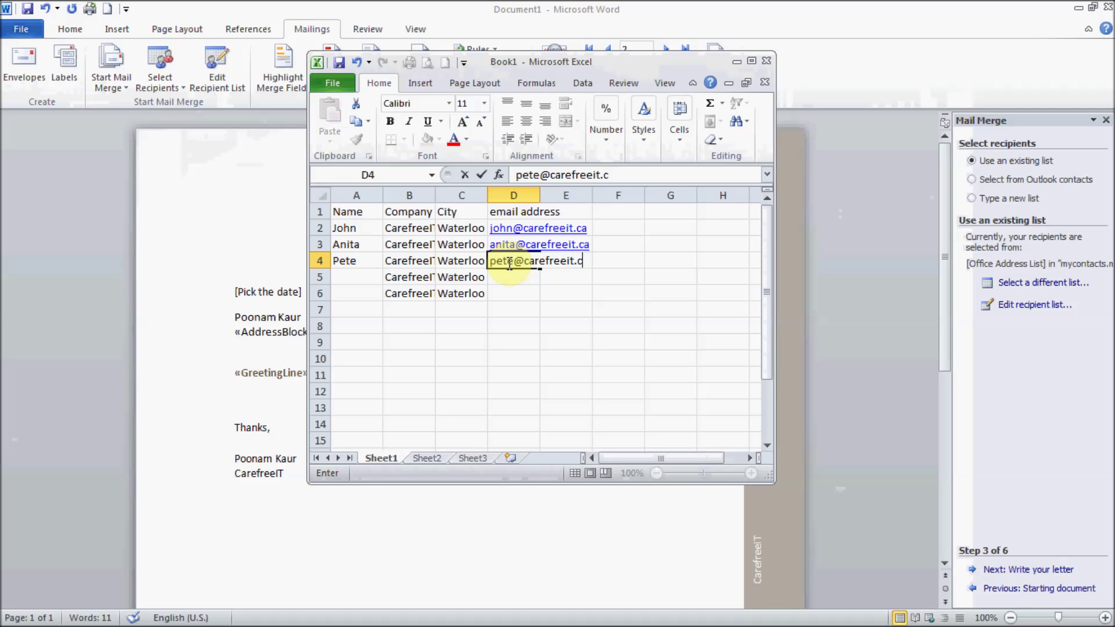
key("Tab")
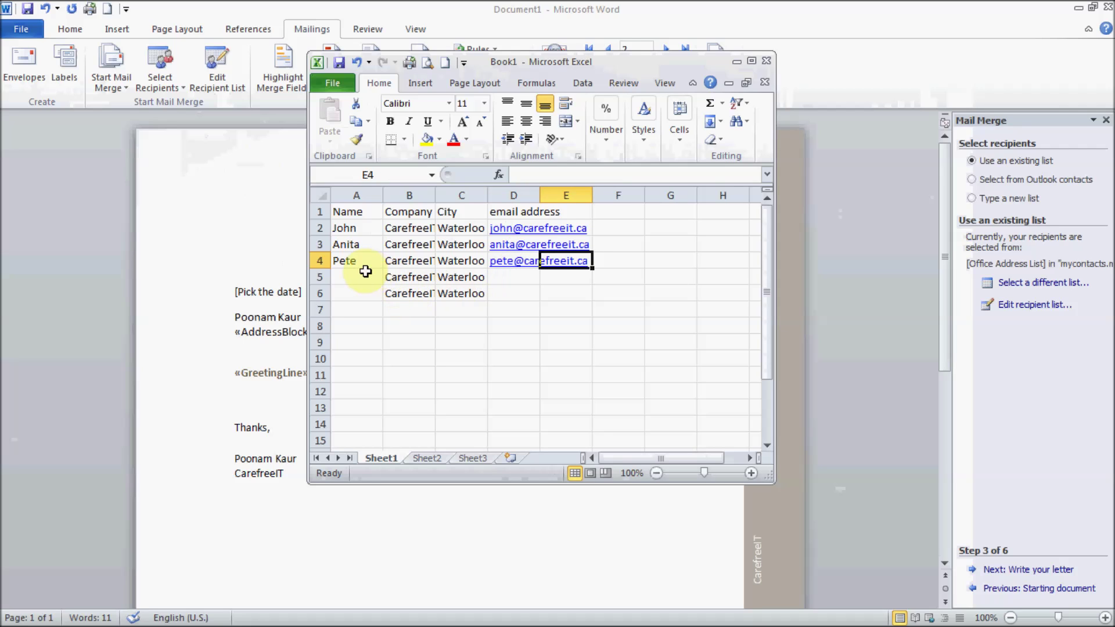
left_click(360, 279)
Step: Open the print preview, then cancel closing so the workbook stays open
key("ctrl+p")
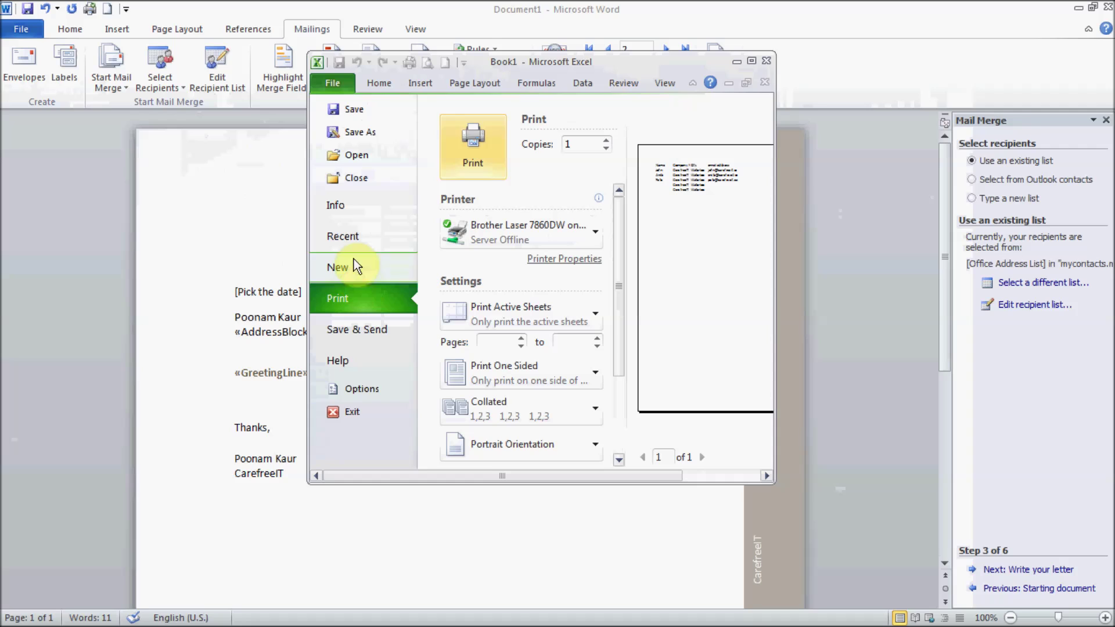
left_click(770, 58)
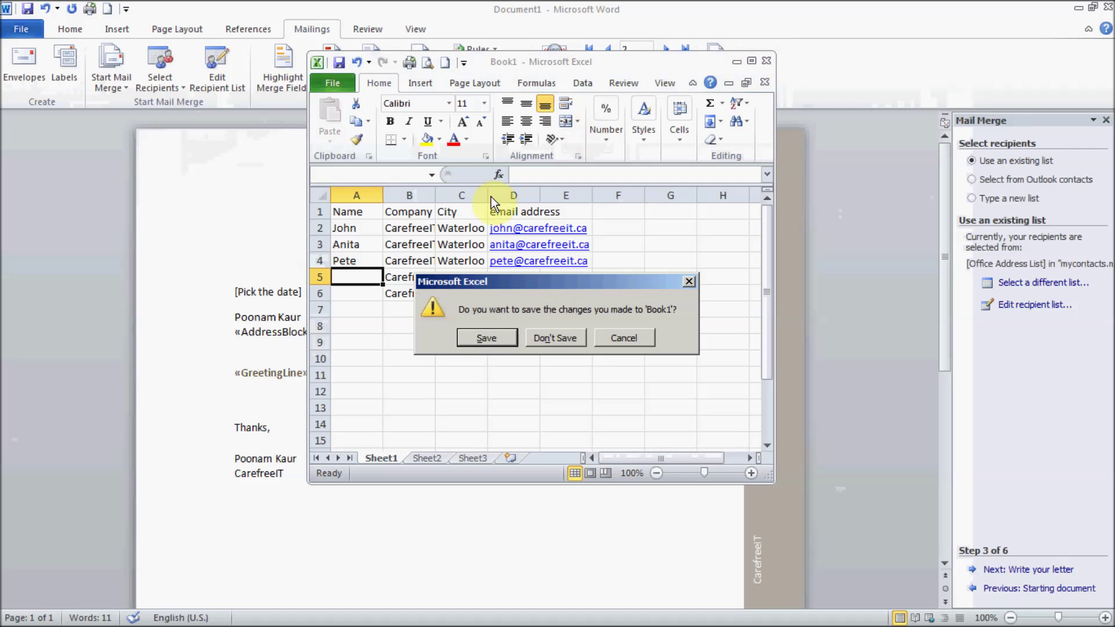
left_click(628, 337)
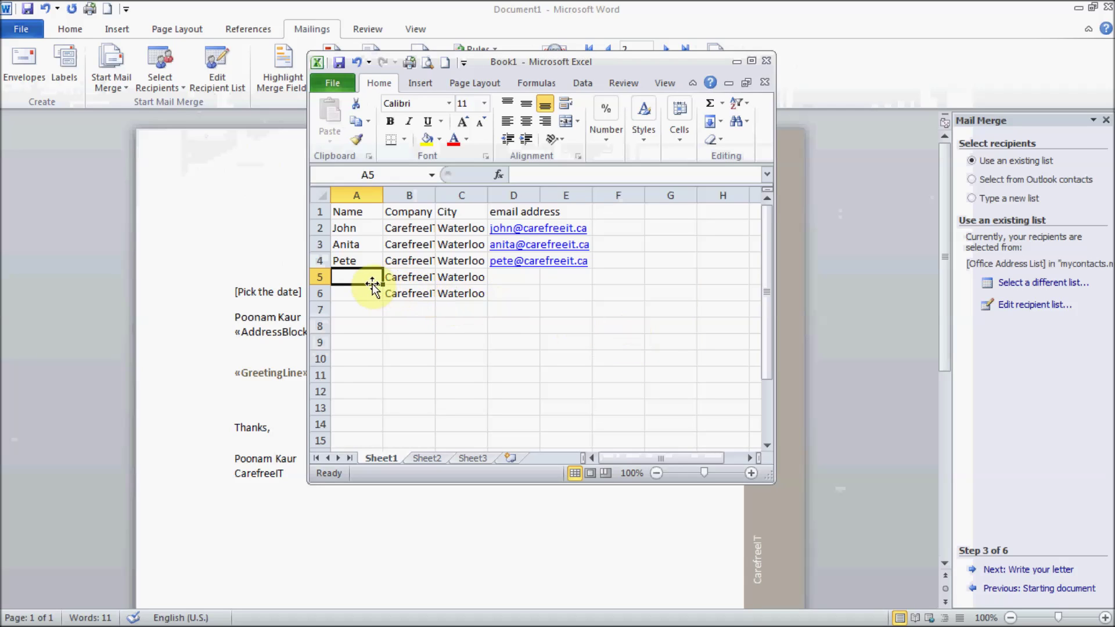
Step: Enter the fourth contact's name in A5 and their e-mail address in D5
type("Gary")
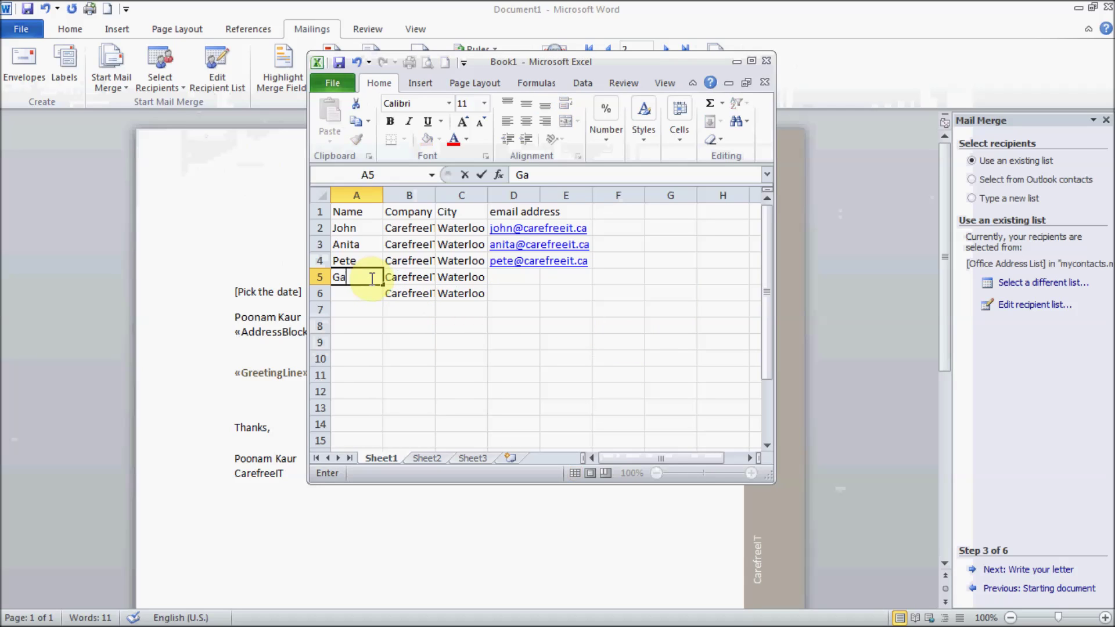
key("Tab")
key("Tab")
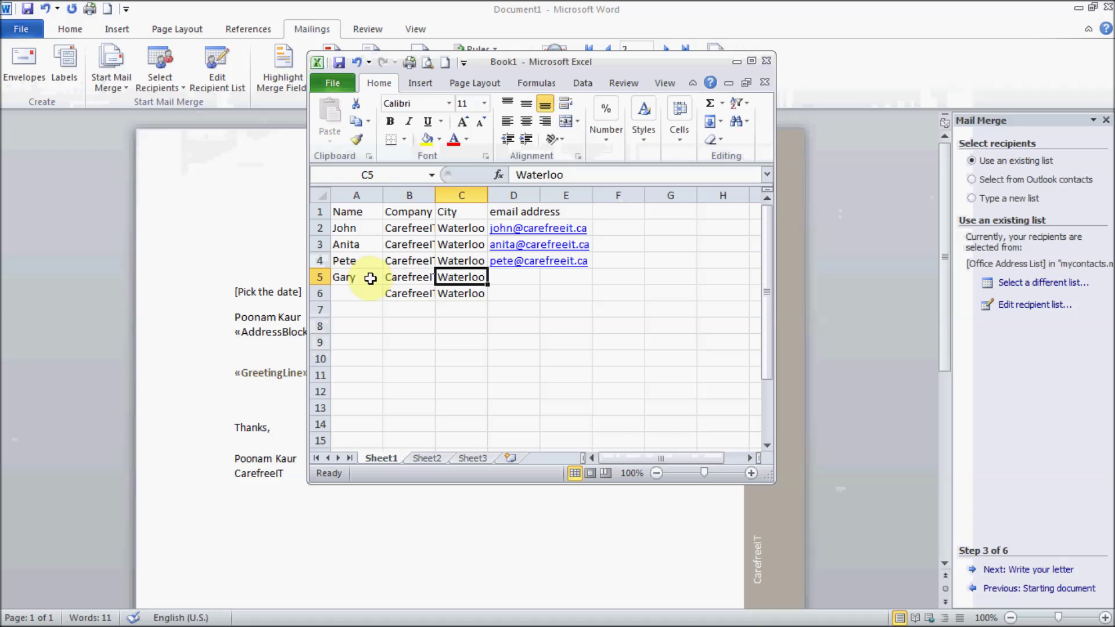
key("Tab")
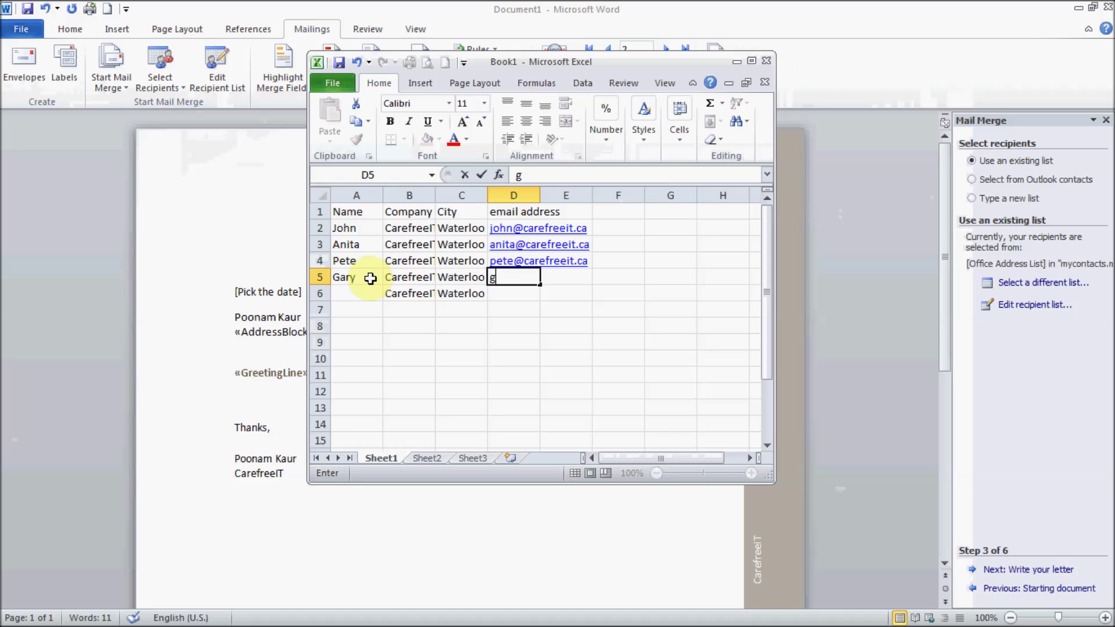
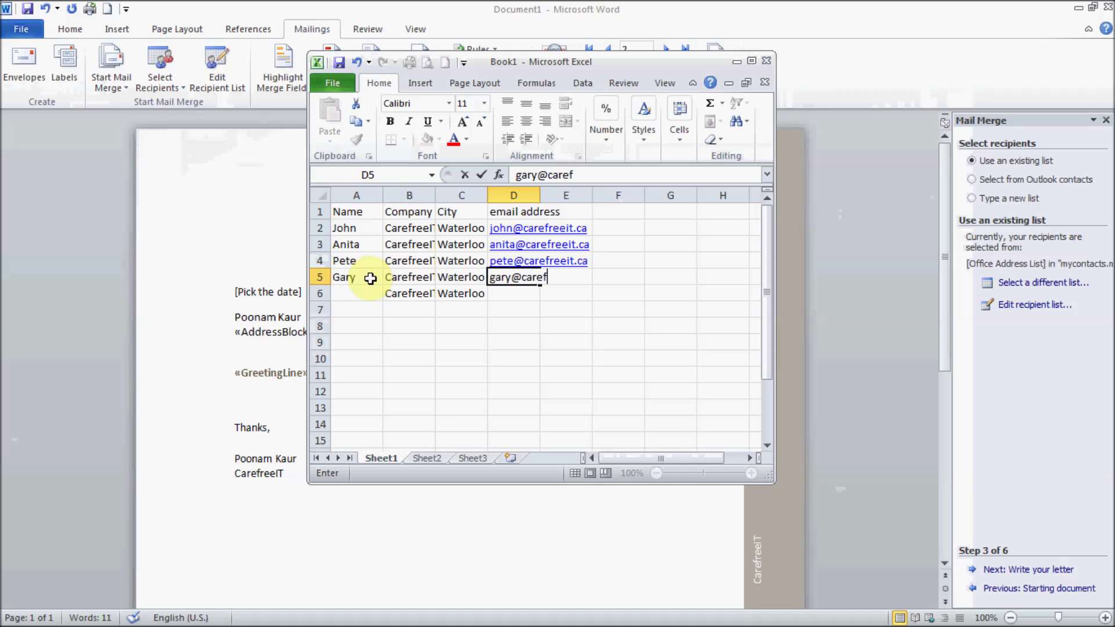
key("Tab")
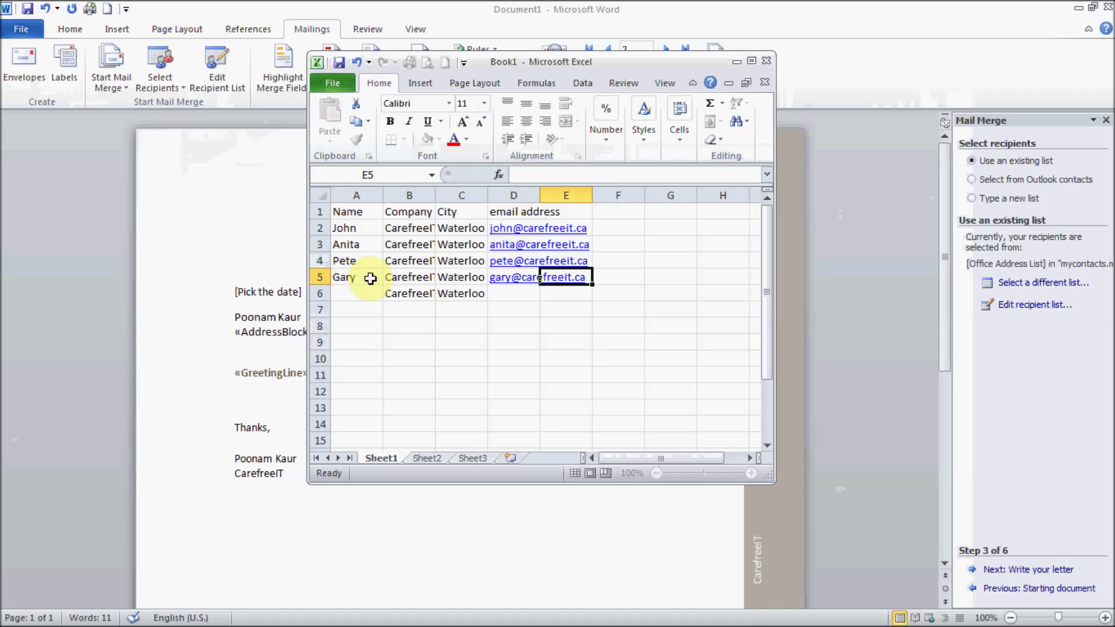
Step: Enter the fifth contact's name in A6 and their e-mail address in D6
key("Down")
key("Left")
key("Left")
key("Left")
key("Left")
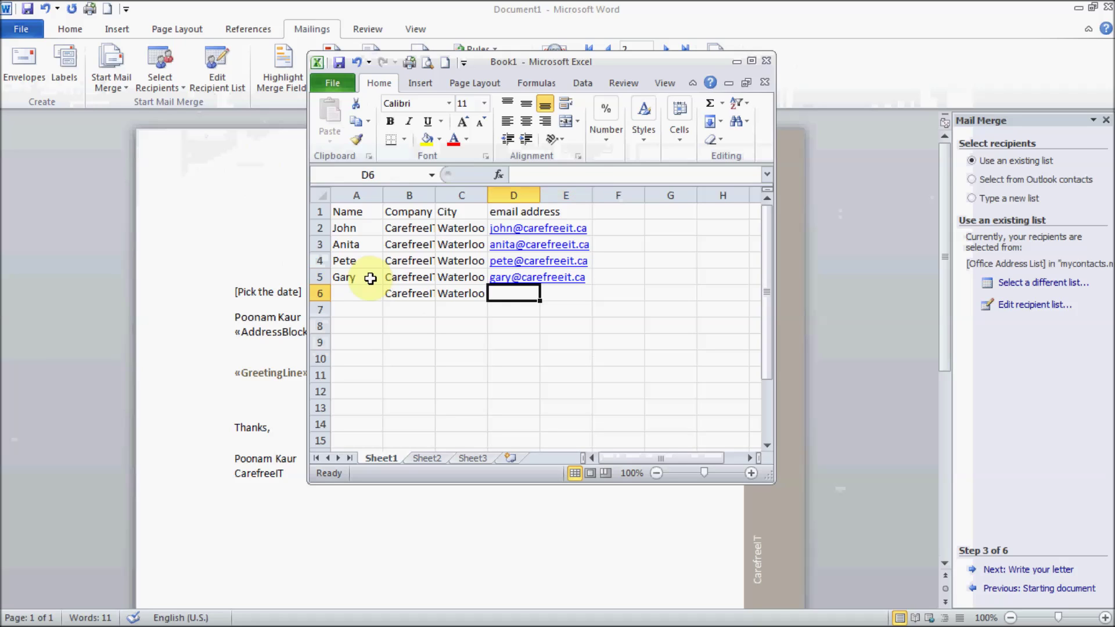
type("Andrew")
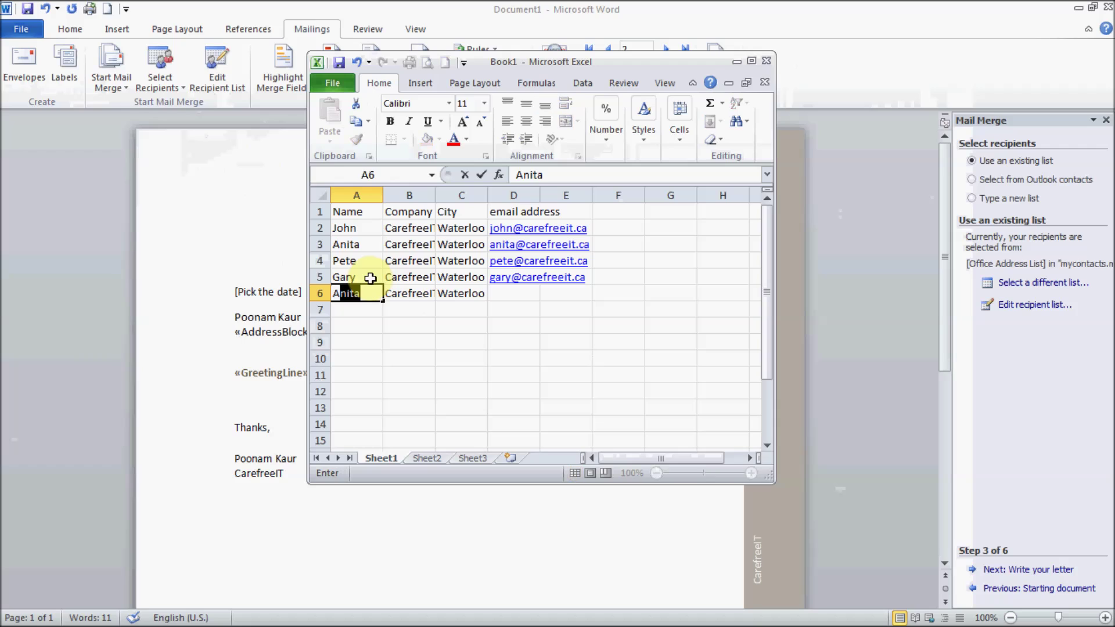
key("Tab")
key("Tab")
key("Tab")
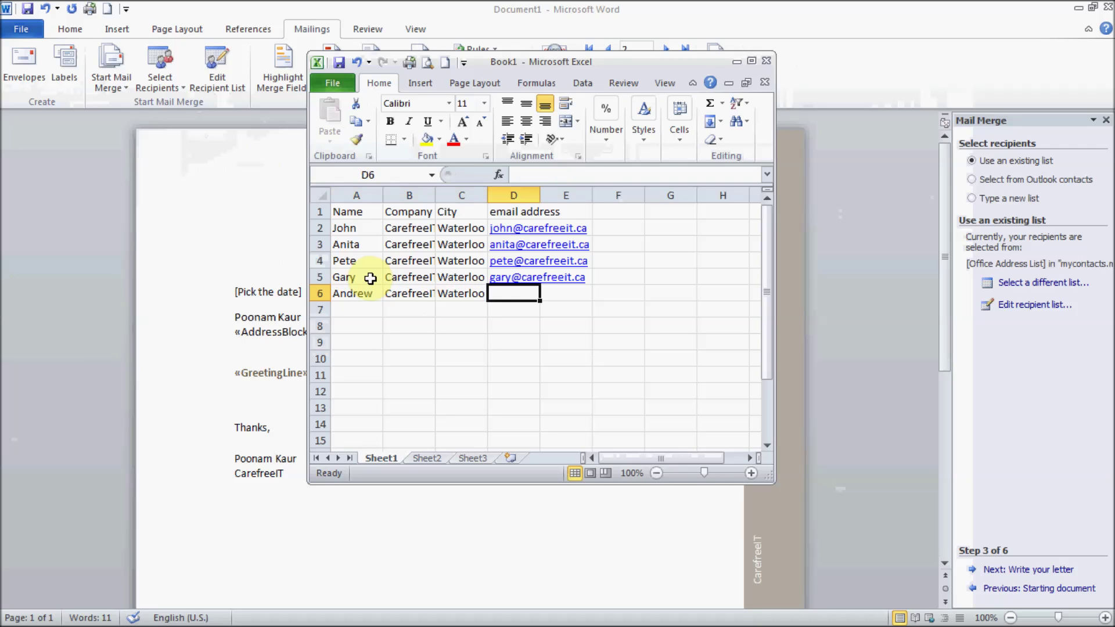
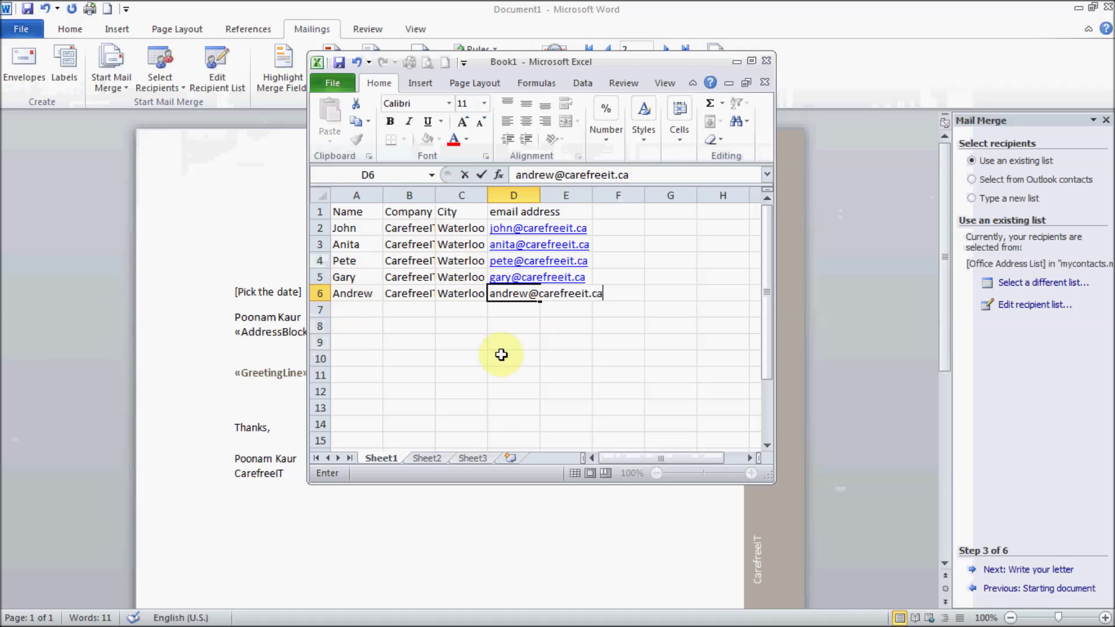
left_click(458, 356)
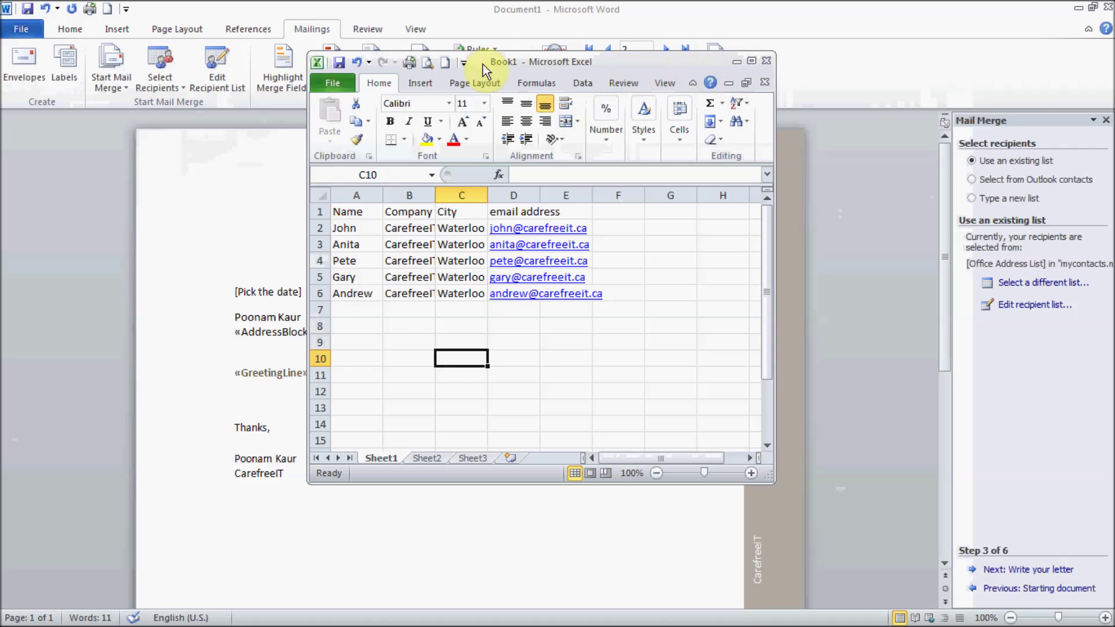
Step: Save the workbook to the Desktop as companycontacts.xlsx and minimise Excel
left_click(338, 64)
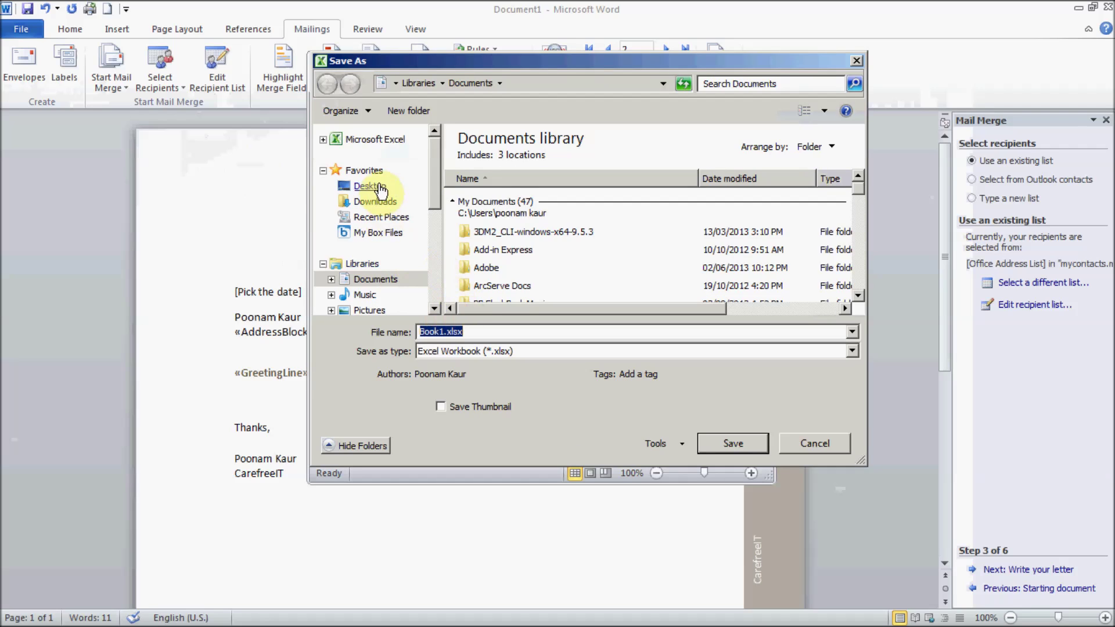
left_click(370, 186)
left_click(501, 328)
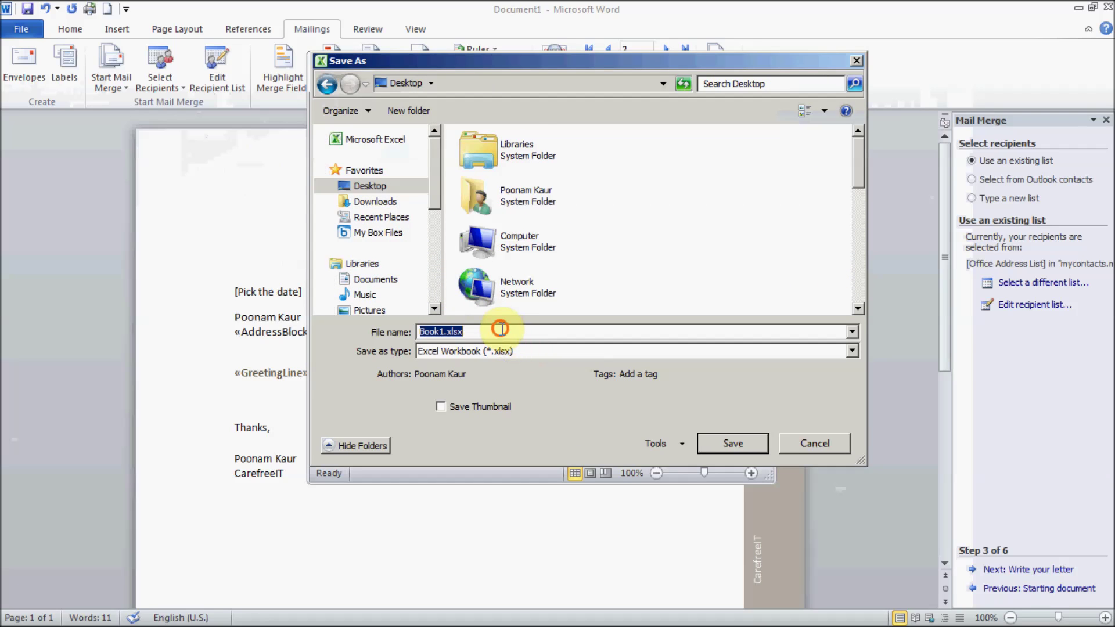
type("com")
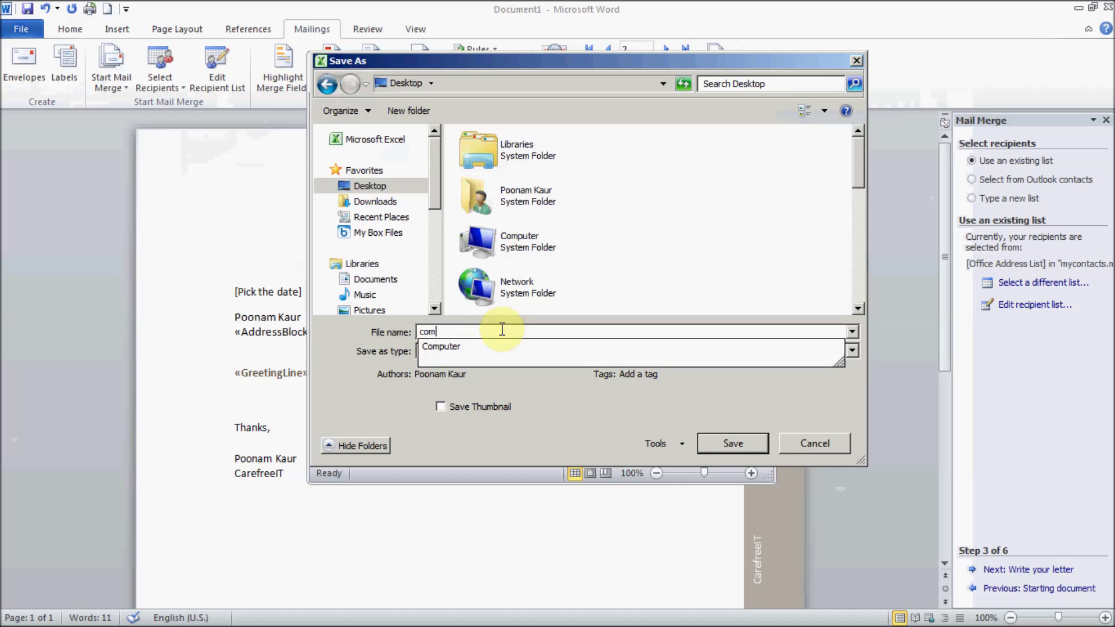
type("panycontacts")
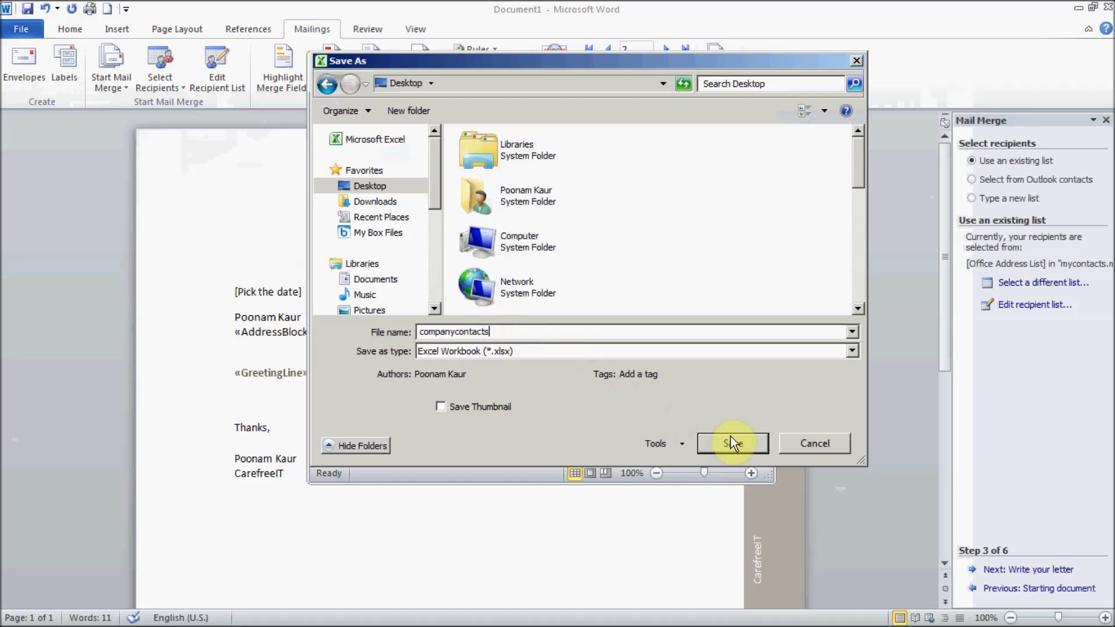
left_click(732, 443)
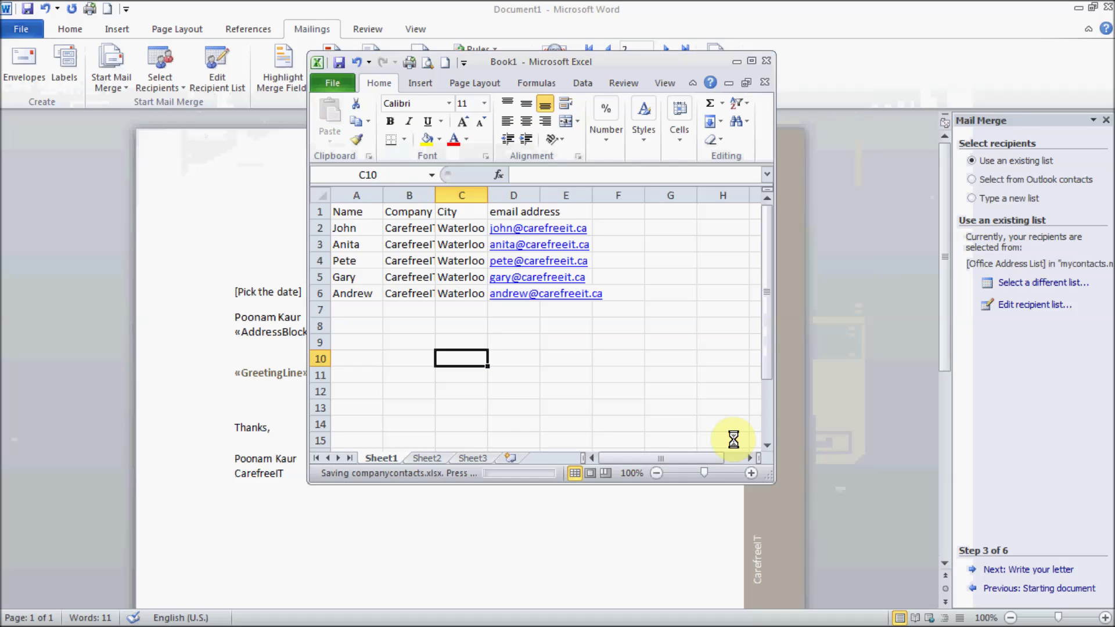
left_click(736, 60)
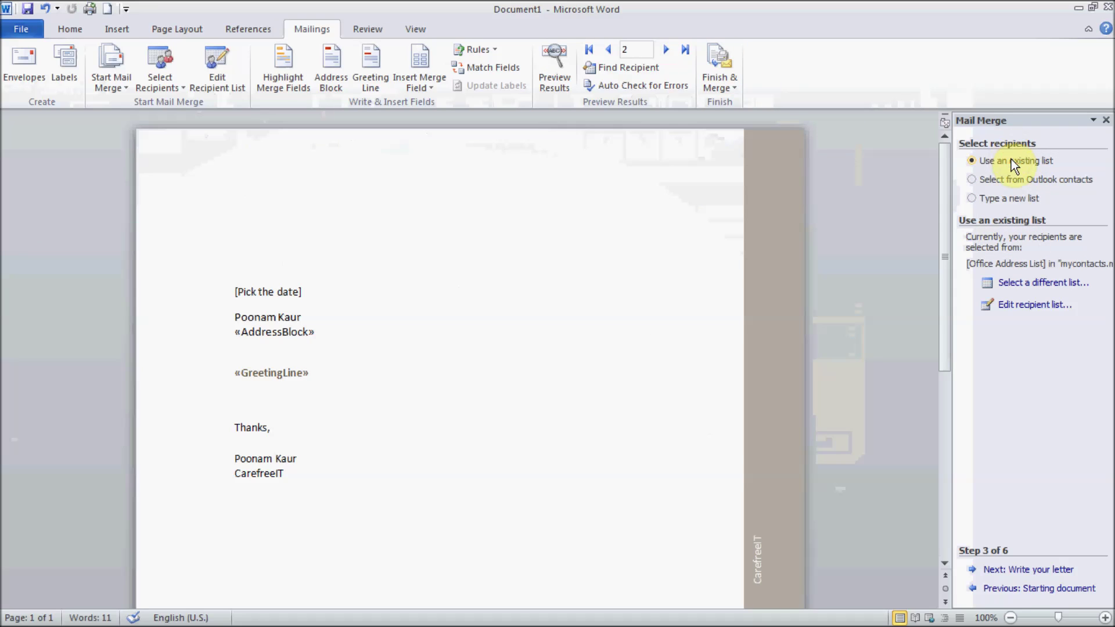
Step: Pick companycontacts.xlsx from the Desktop as the recipient list, use Sheet1$, and accept all five contacts
left_click(1030, 284)
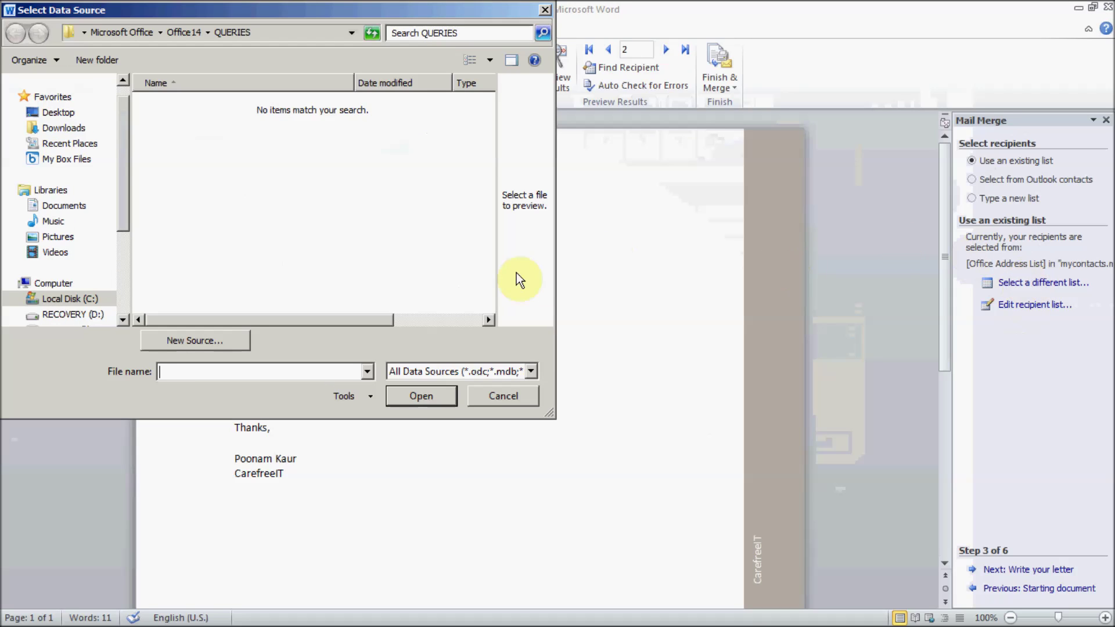
left_click(58, 113)
left_click(204, 206)
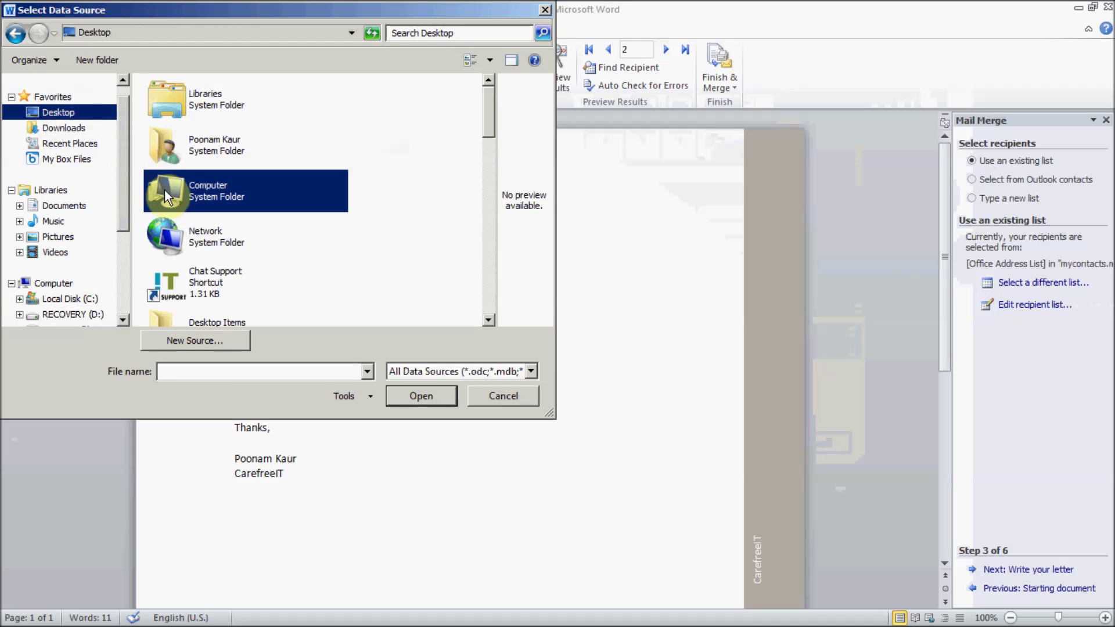
double_click(203, 207)
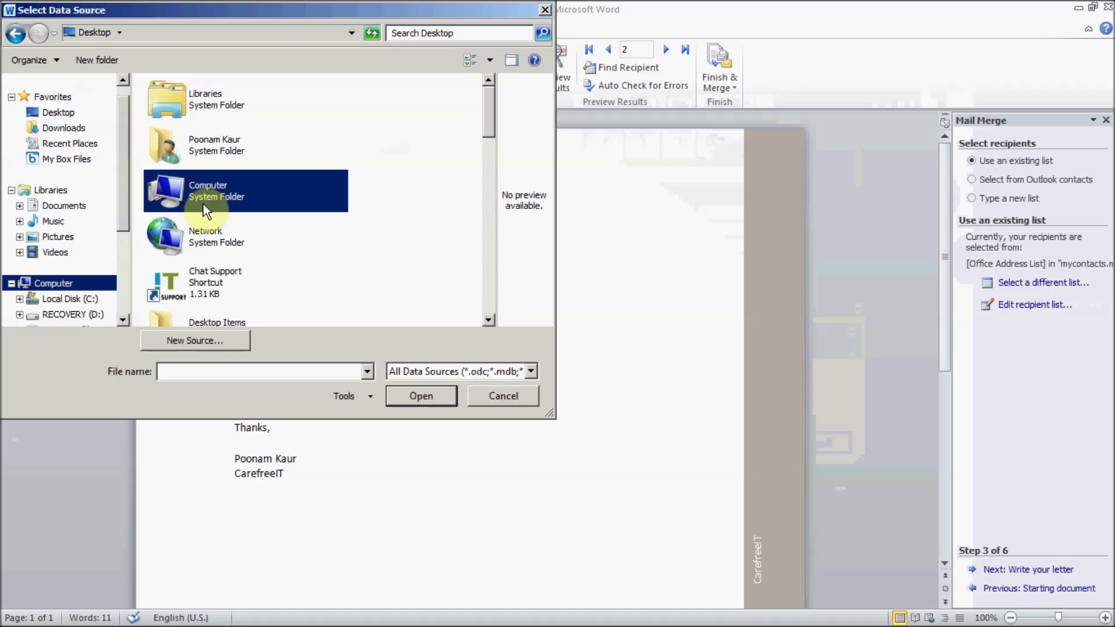
key("c")
key("c")
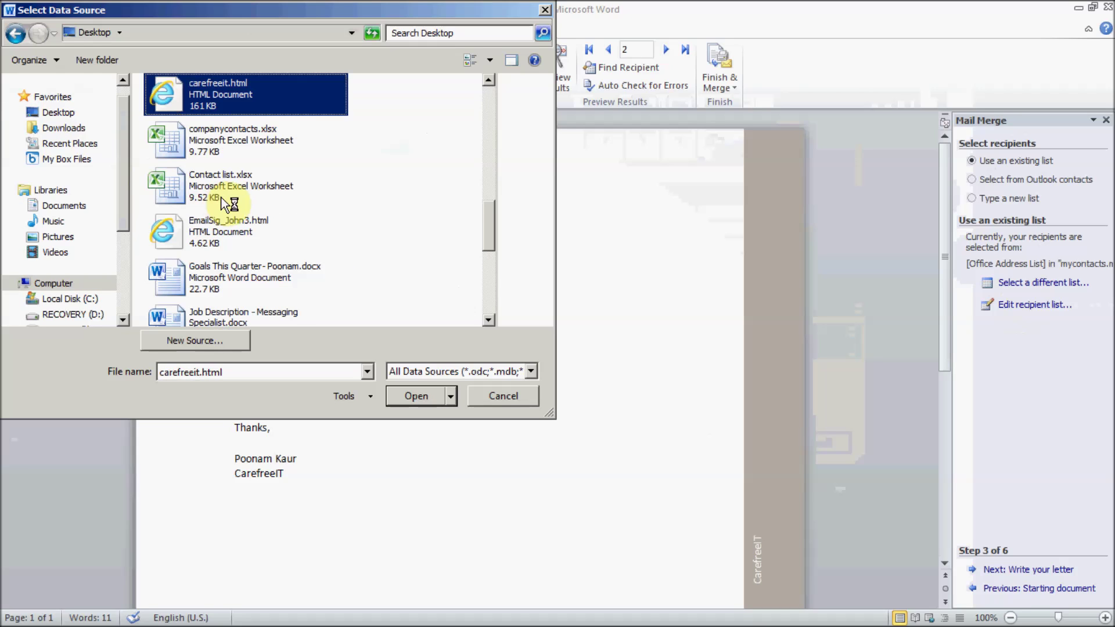
left_click(223, 137)
left_click(408, 398)
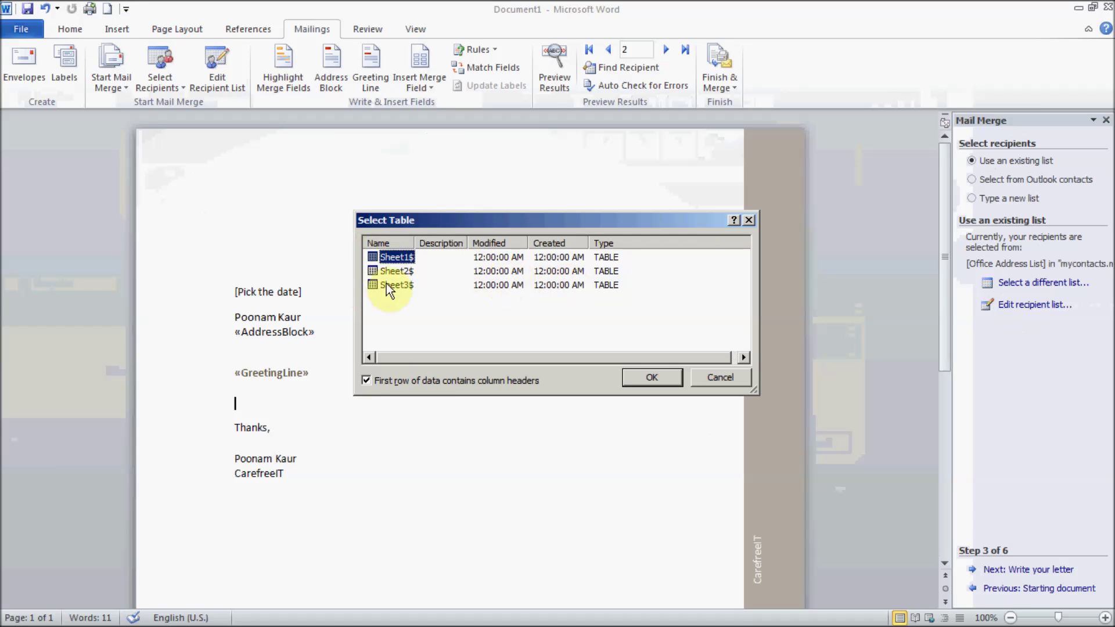
left_click(655, 378)
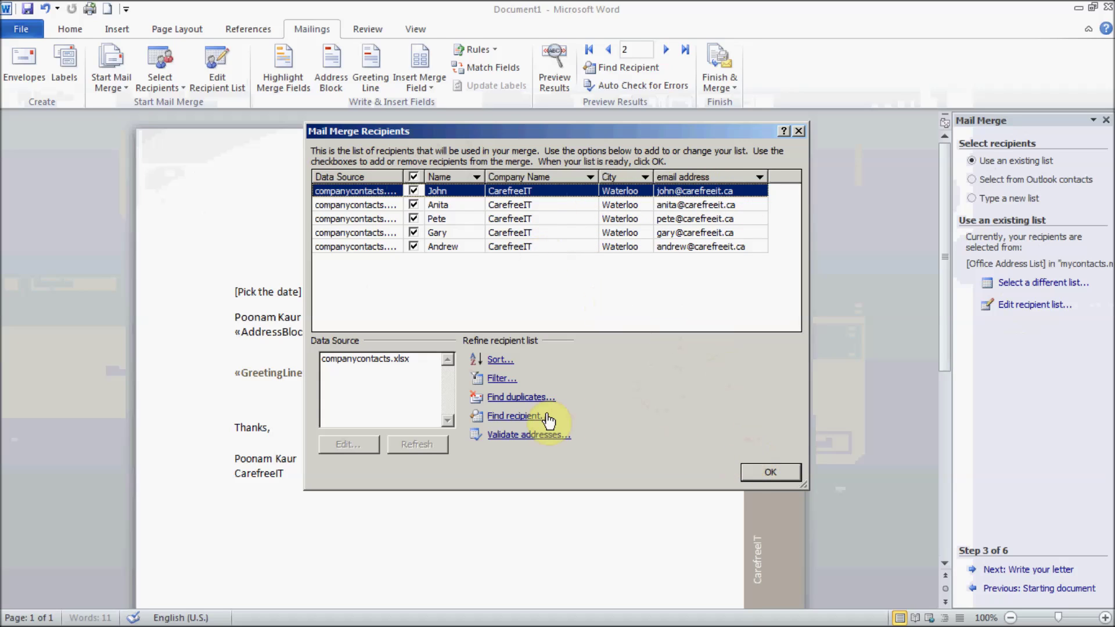
left_click(767, 475)
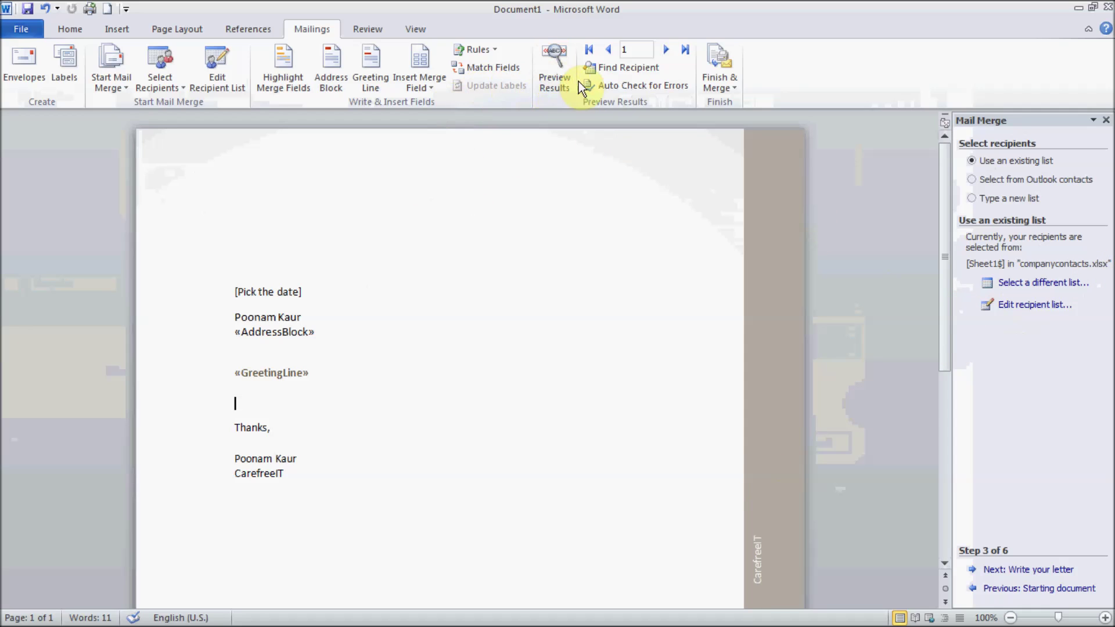
Step: Preview recipient records through the fifth contact and advance to the Write your letter step
left_click(665, 50)
left_click(665, 50)
left_click(665, 50)
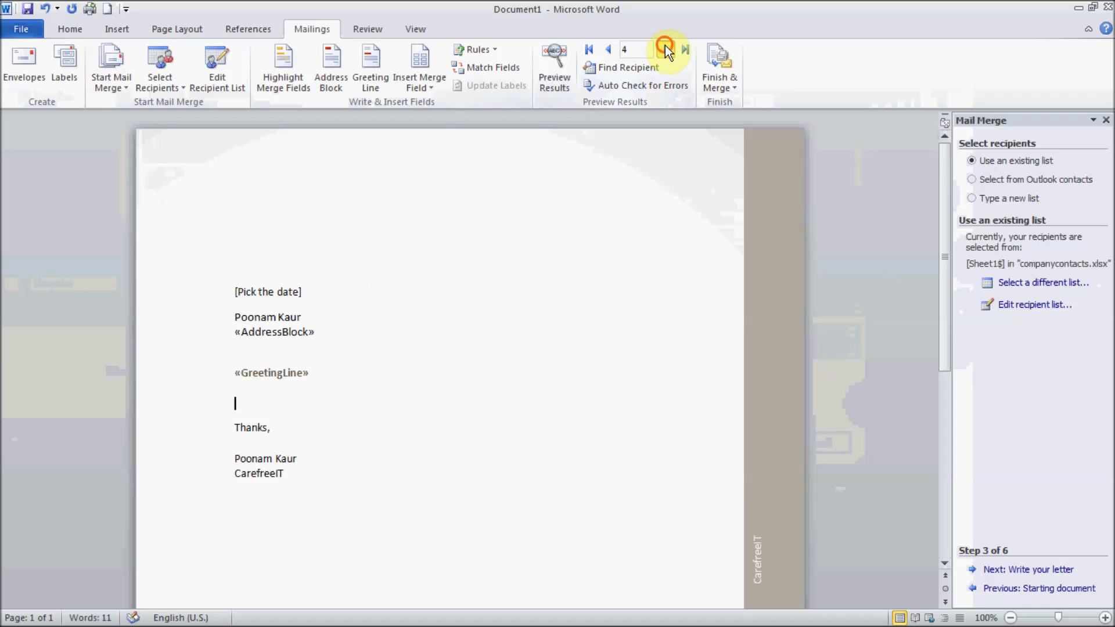
left_click(664, 49)
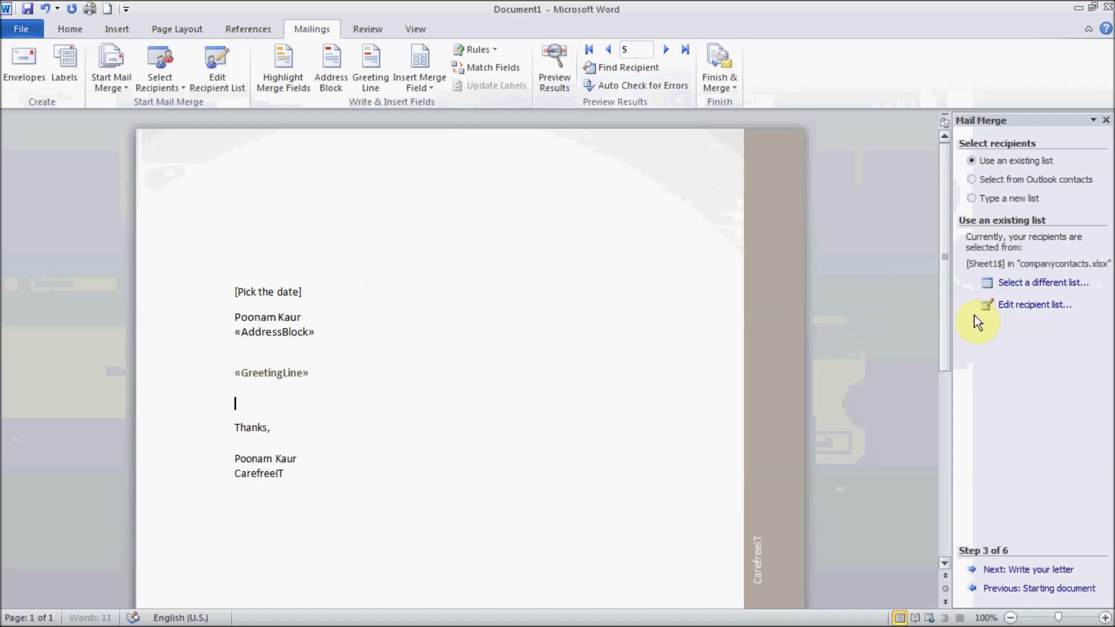
left_click(1049, 575)
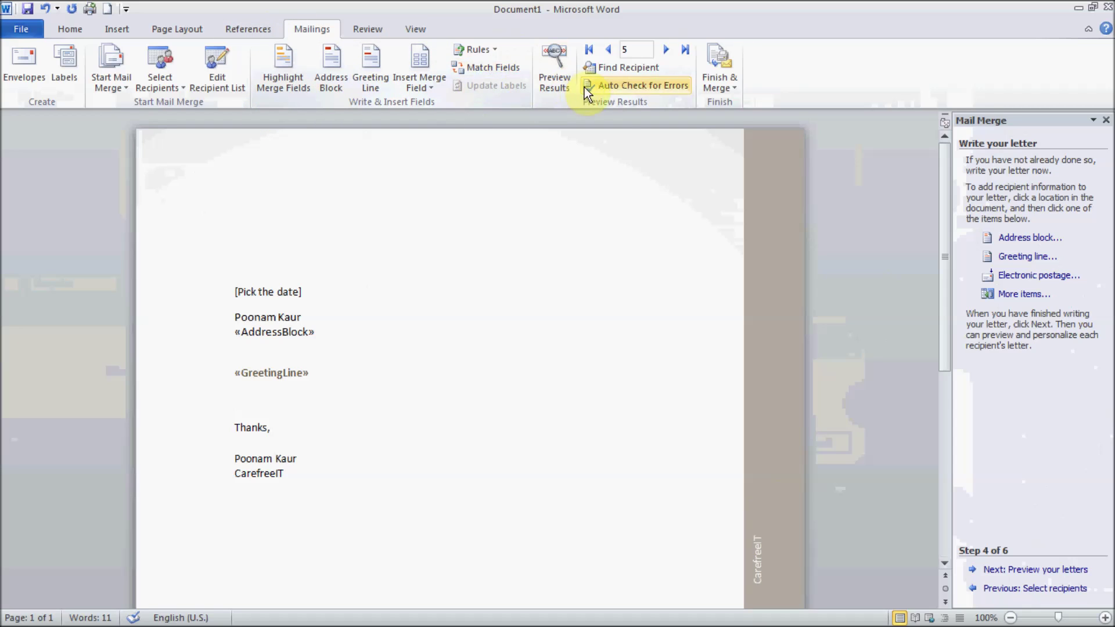
left_click(720, 85)
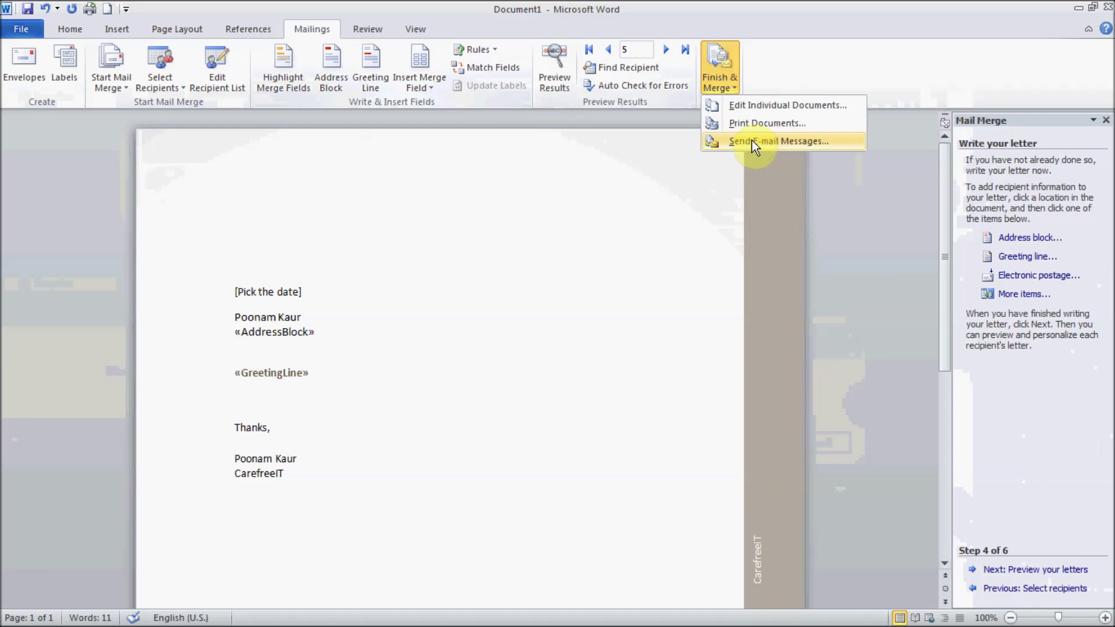
Step: Merge all records into individual editable letters in a new document, Letters1
left_click(744, 106)
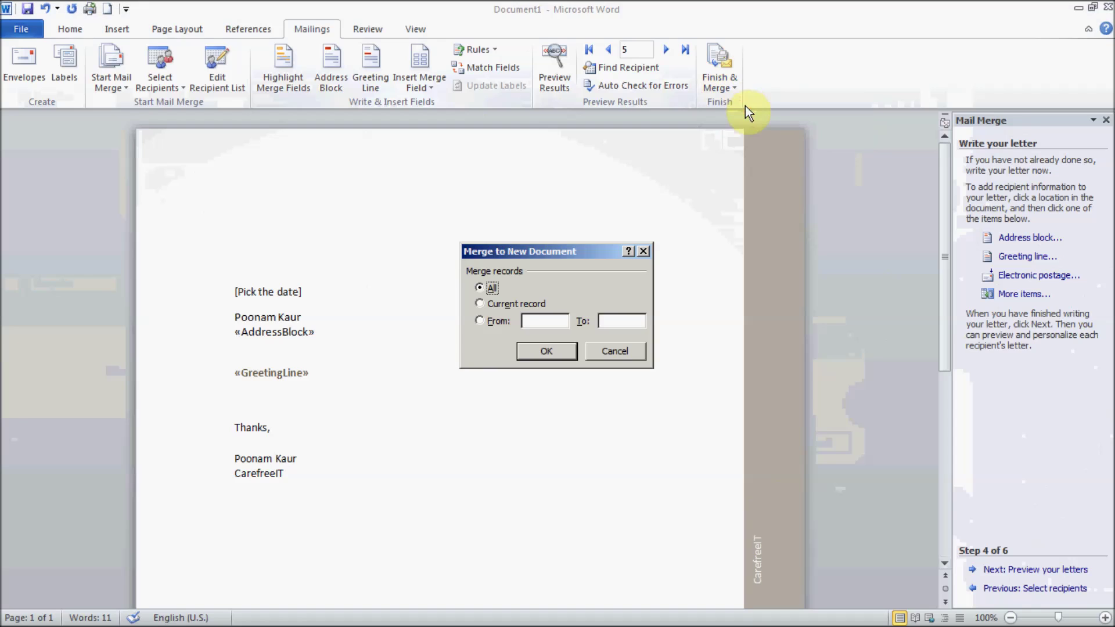
left_click(544, 351)
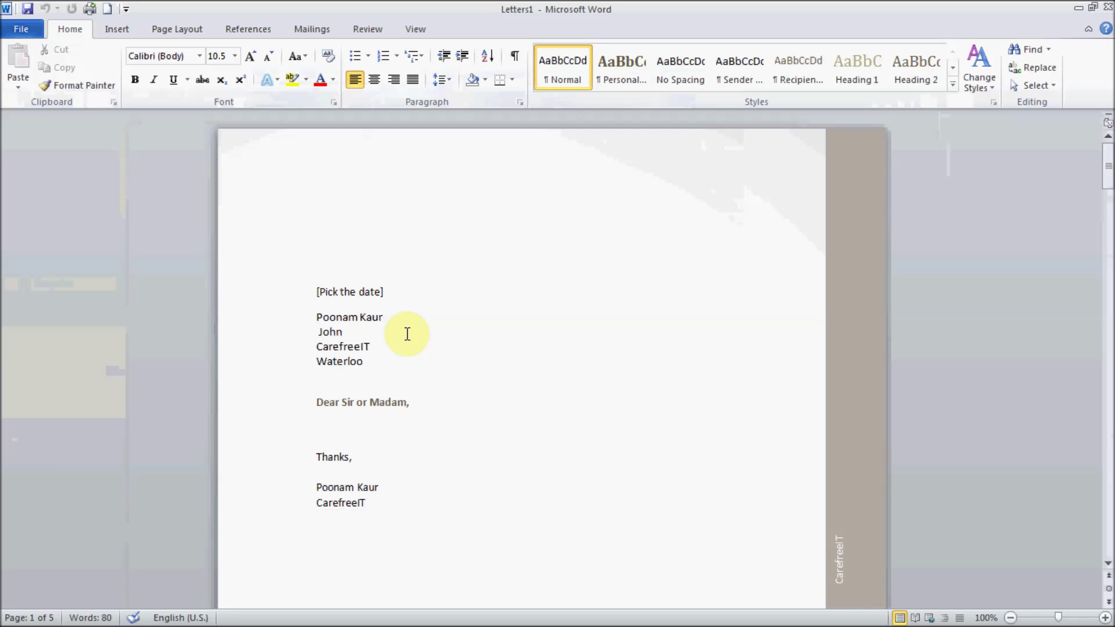
Step: Step through the first three merged letters, checking each recipient, CarefreeIT and Waterloo
key("Down")
key("Down")
key("Down")
key("Down")
key("Down")
key("Down")
key("Down")
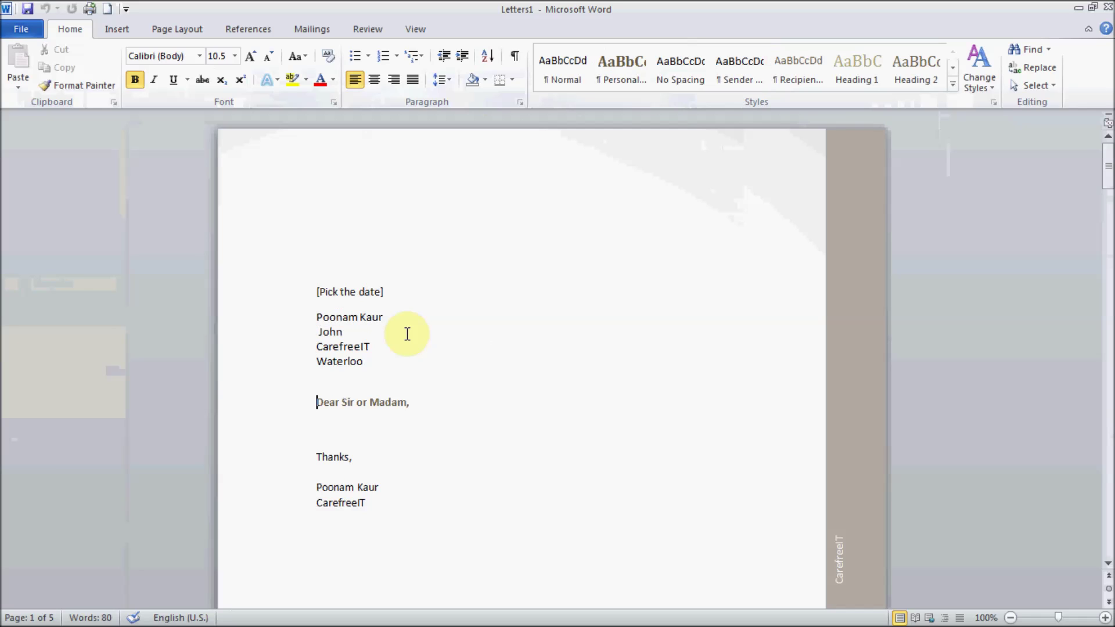
key("Down")
key("Down")
key("Down")
key("Down")
key("Down")
key("Down")
key("Down")
key("Up")
key("Up")
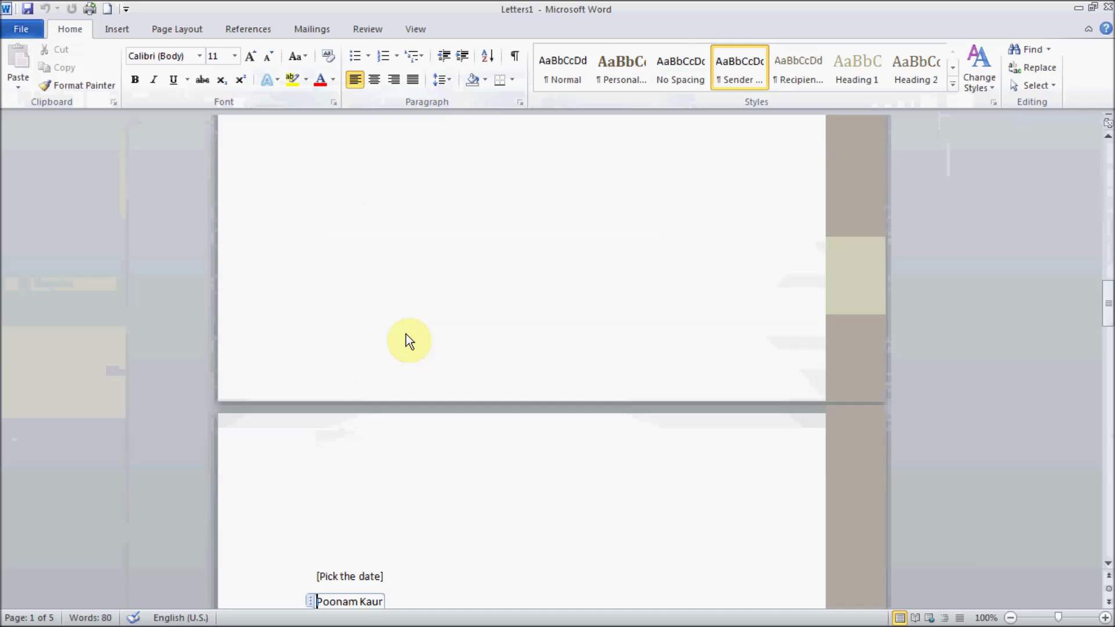
key("Up")
key("Down")
key("Down")
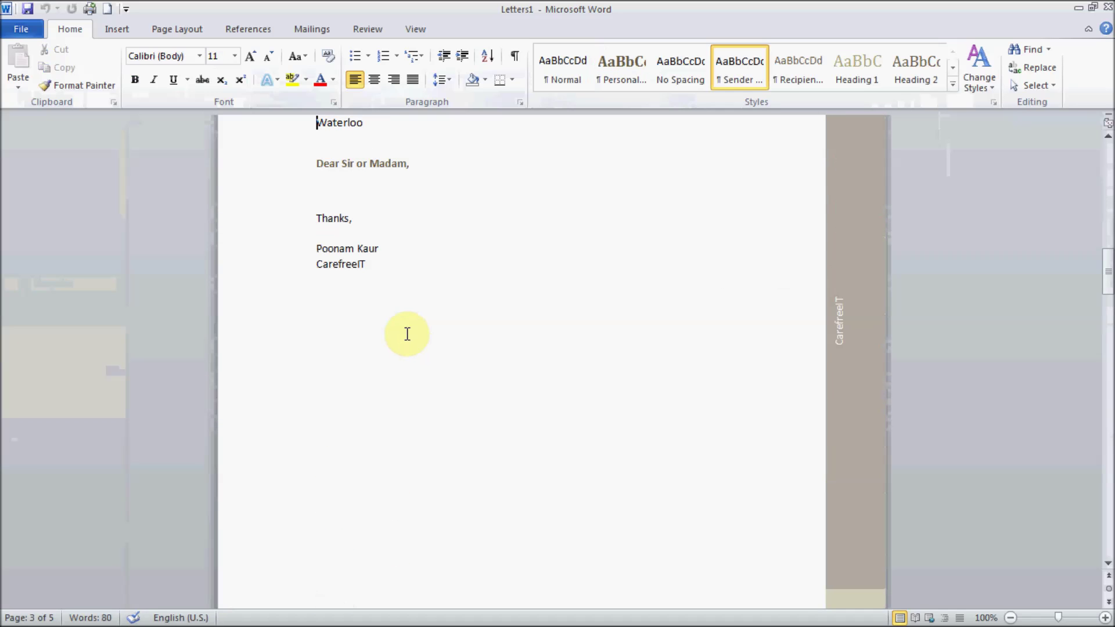
key("Up")
key("Up")
key("Up")
key("Down")
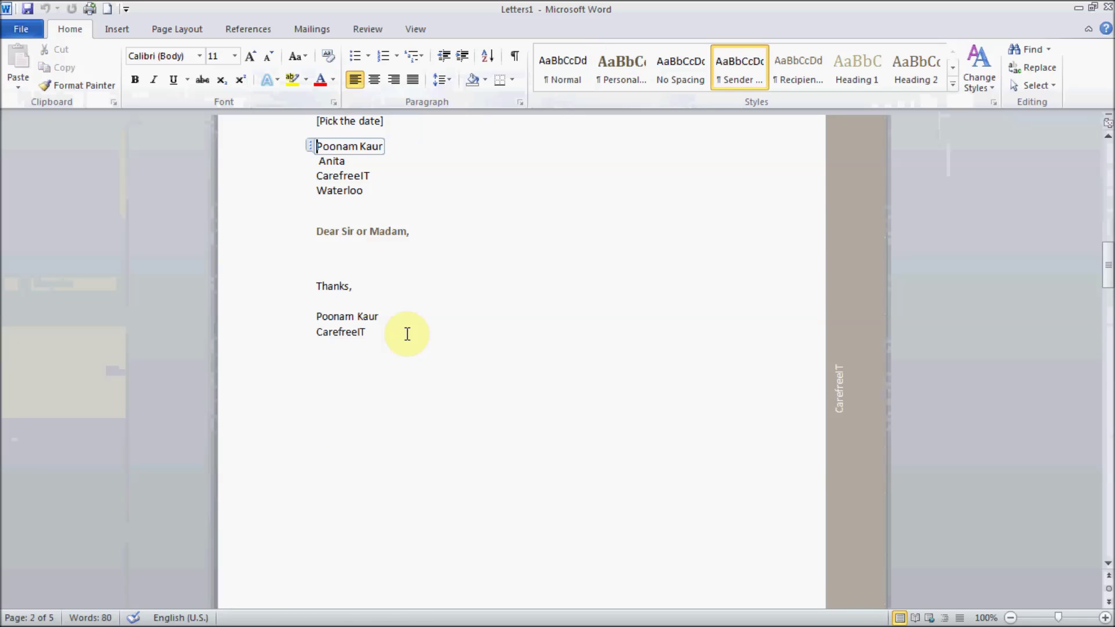
key("Up")
key("Down")
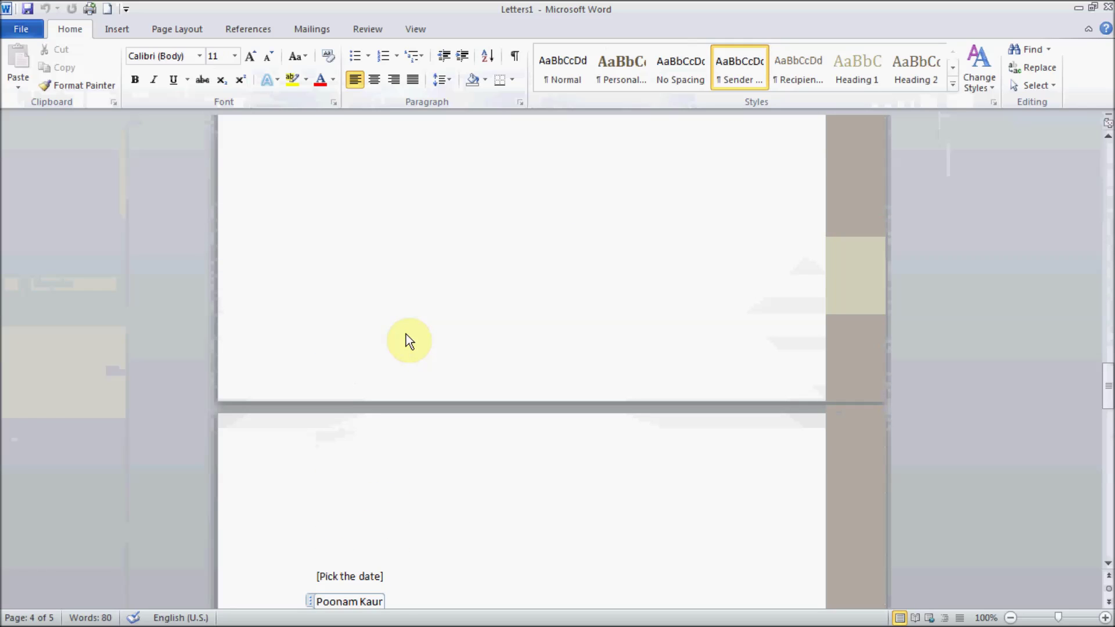
key("Up")
key("Up")
key("Up")
key("Up")
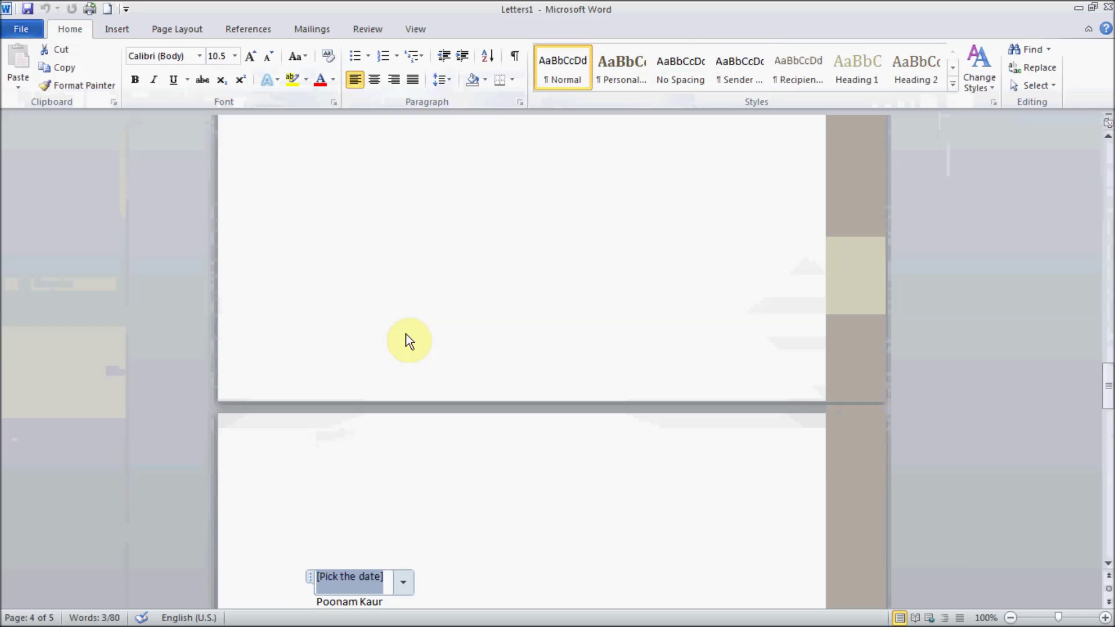
key("Down")
key("Down")
key("Down")
key("Down")
key("Down")
key("Down")
key("Down")
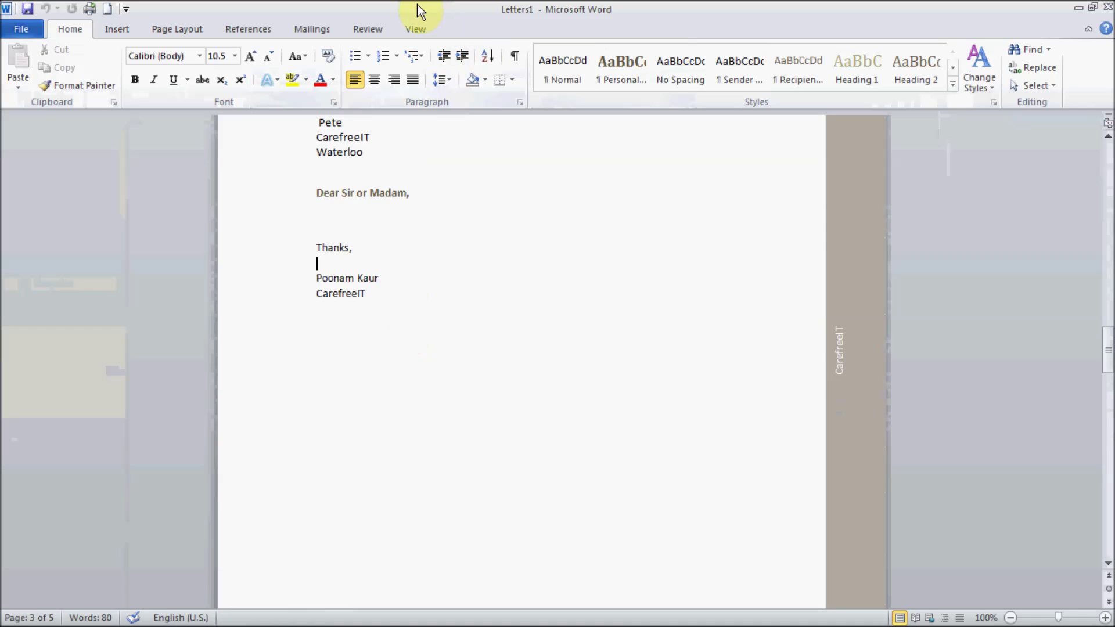
left_click(313, 29)
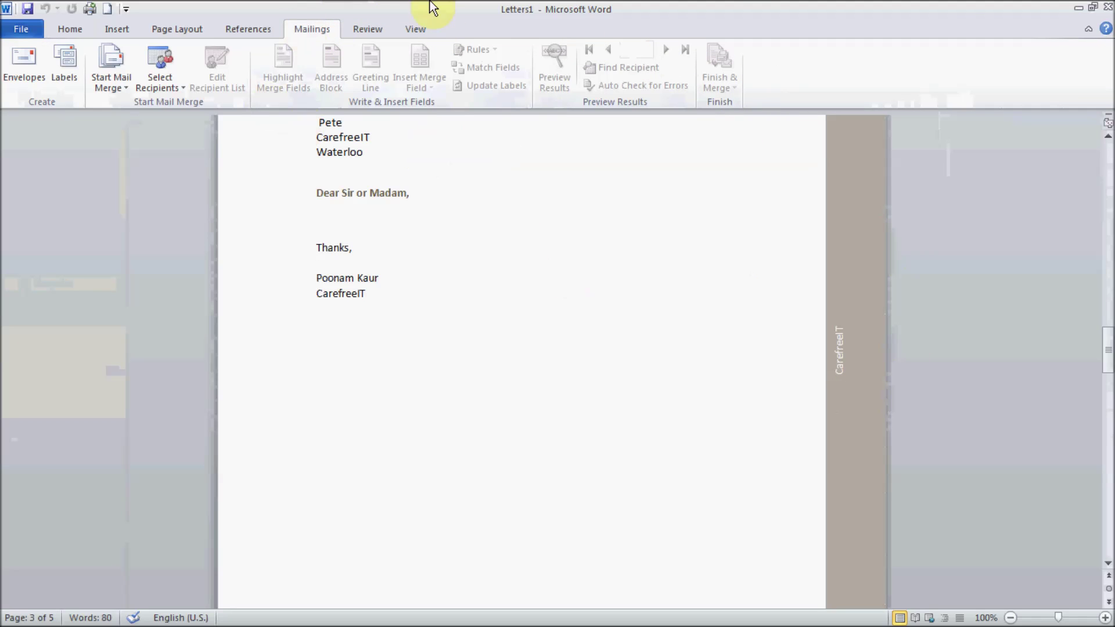
Step: Close Letters1 without saving and return to the Document1 merge letter
left_click(1108, 8)
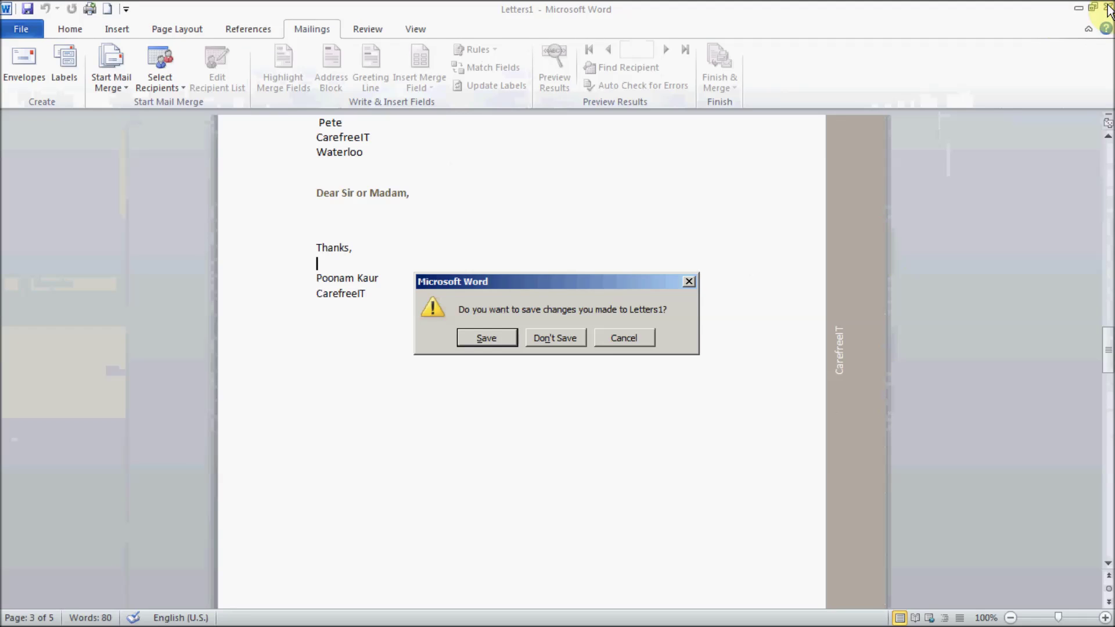
left_click(551, 342)
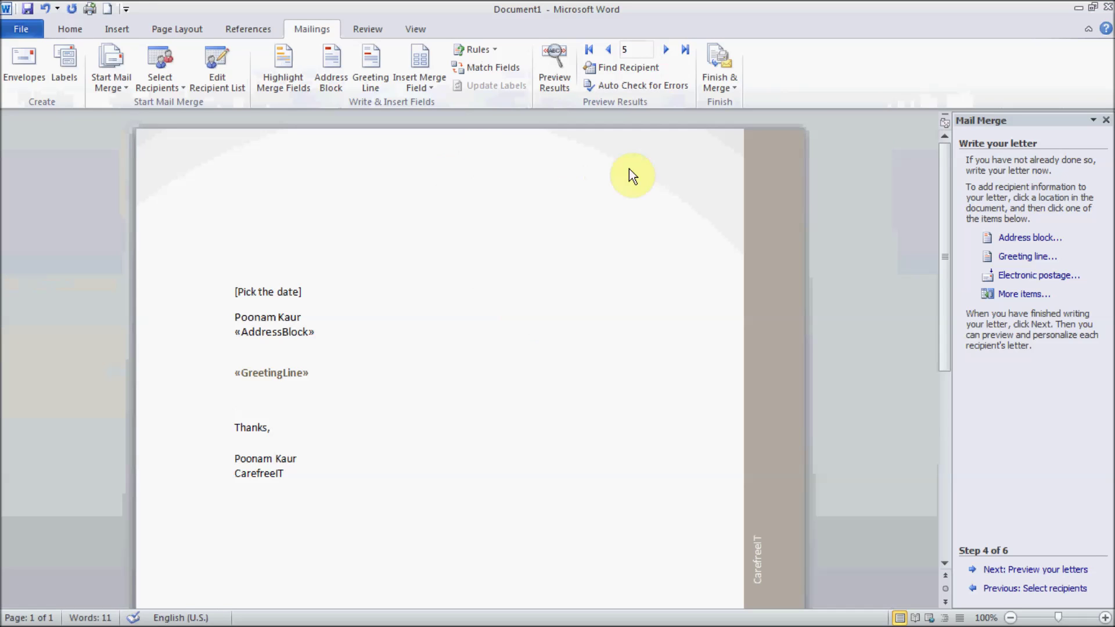
left_click(723, 87)
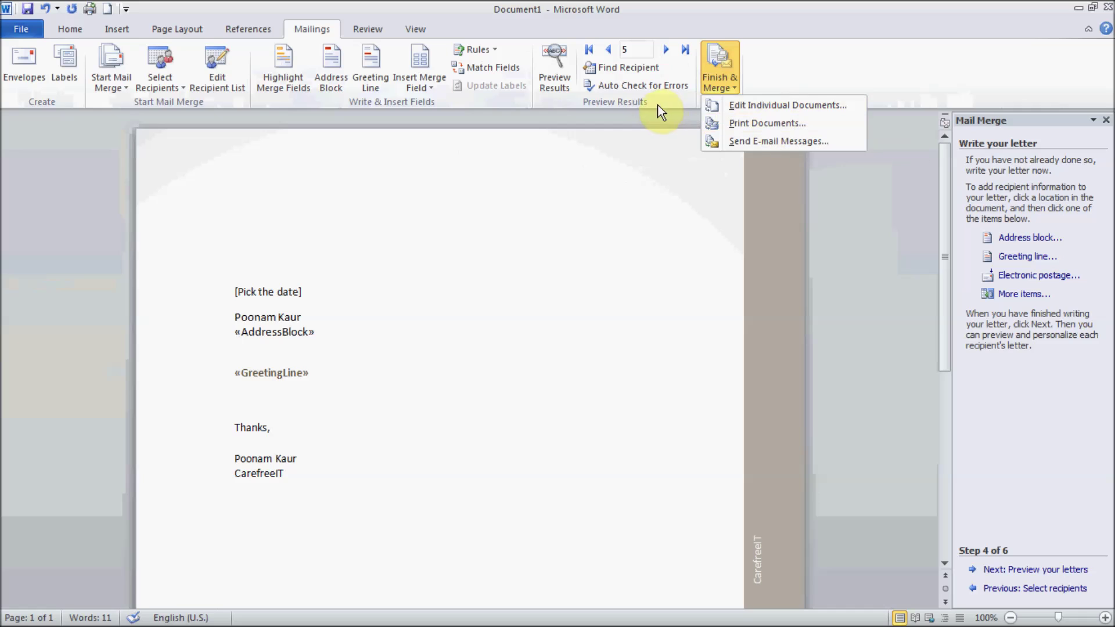
left_click(499, 325)
left_click(106, 72)
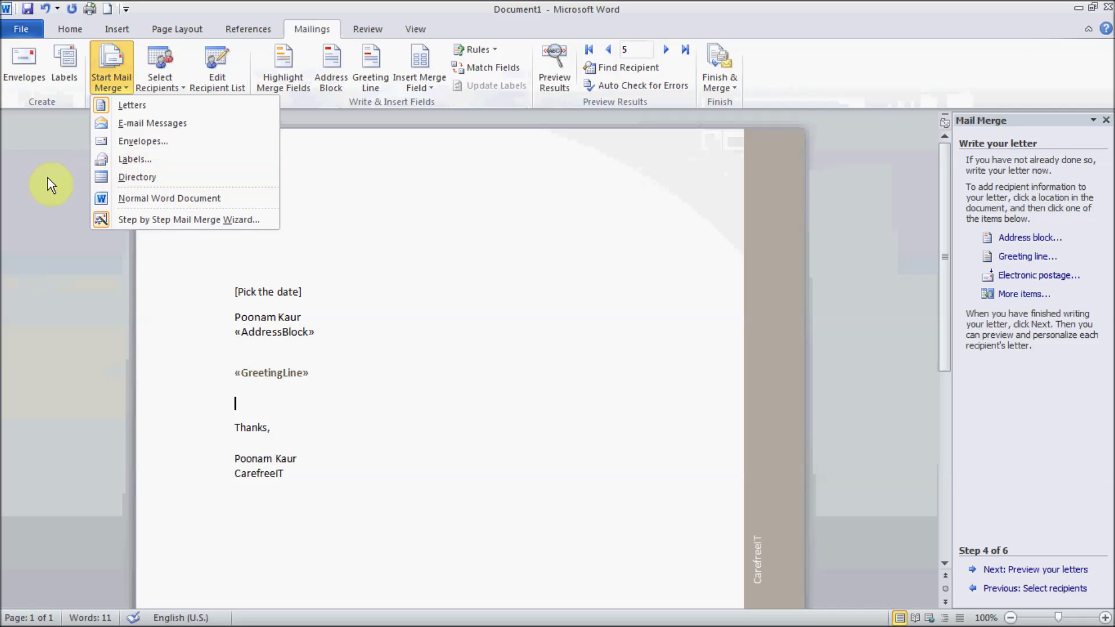
left_click(378, 296)
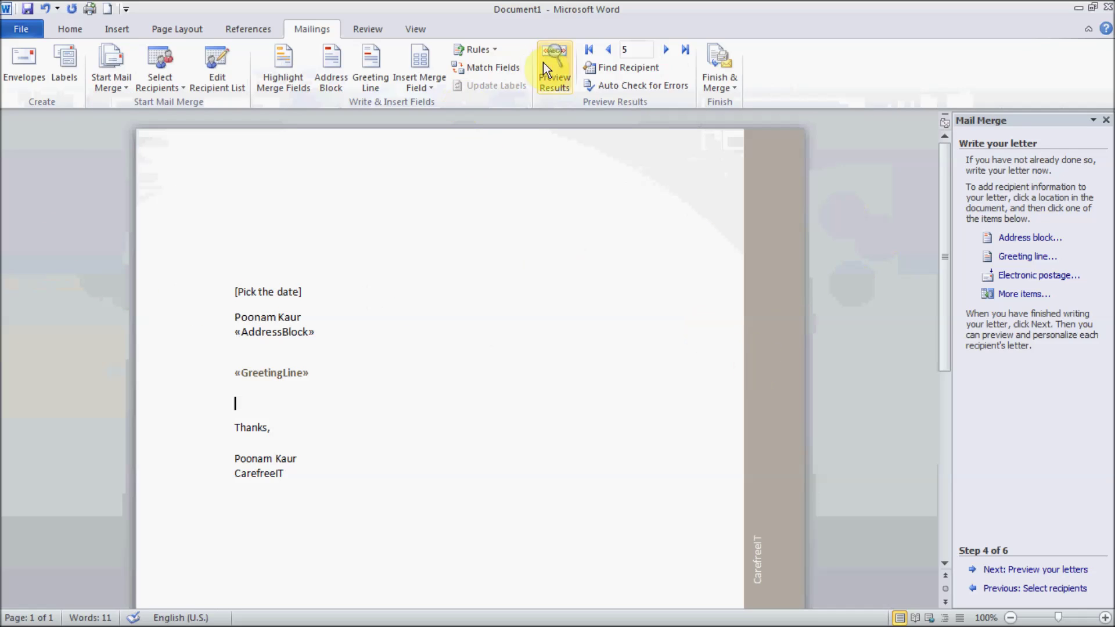